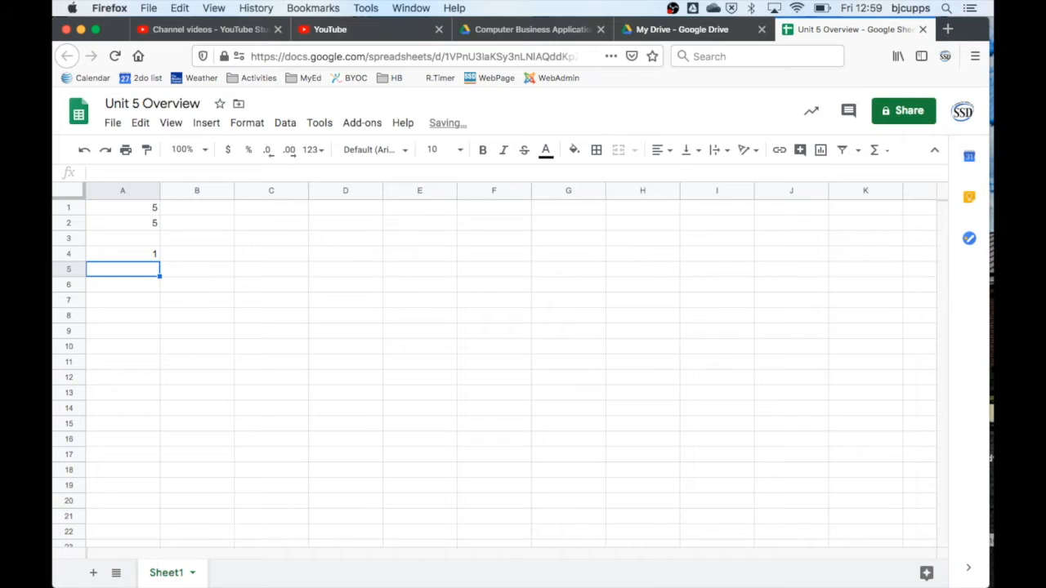
Examine the formula in cell A4 and the cells it references.
{"action": "key", "text": "Up"}
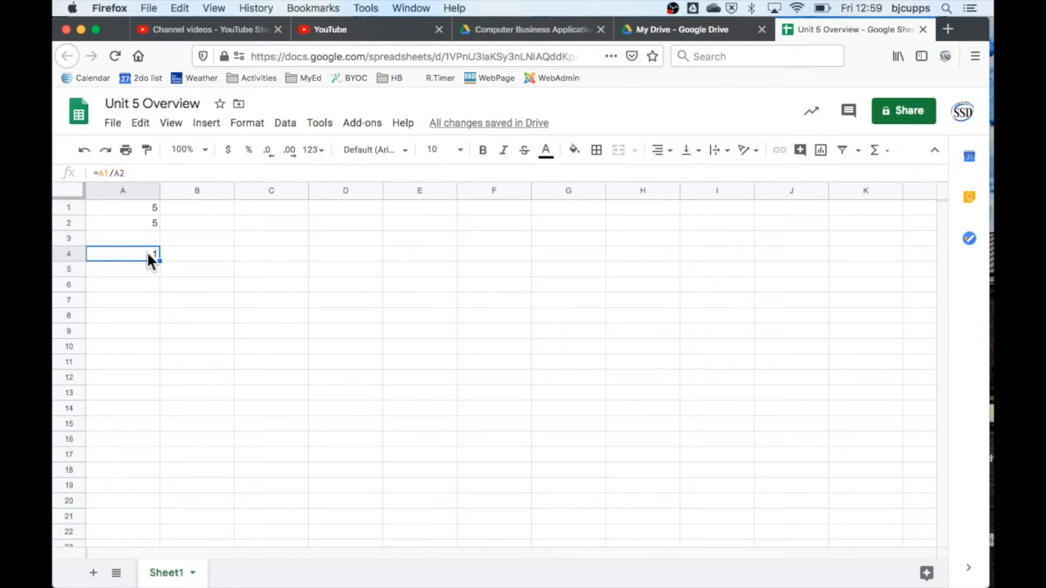
{"action": "double_click", "coordinate": [147, 251]}
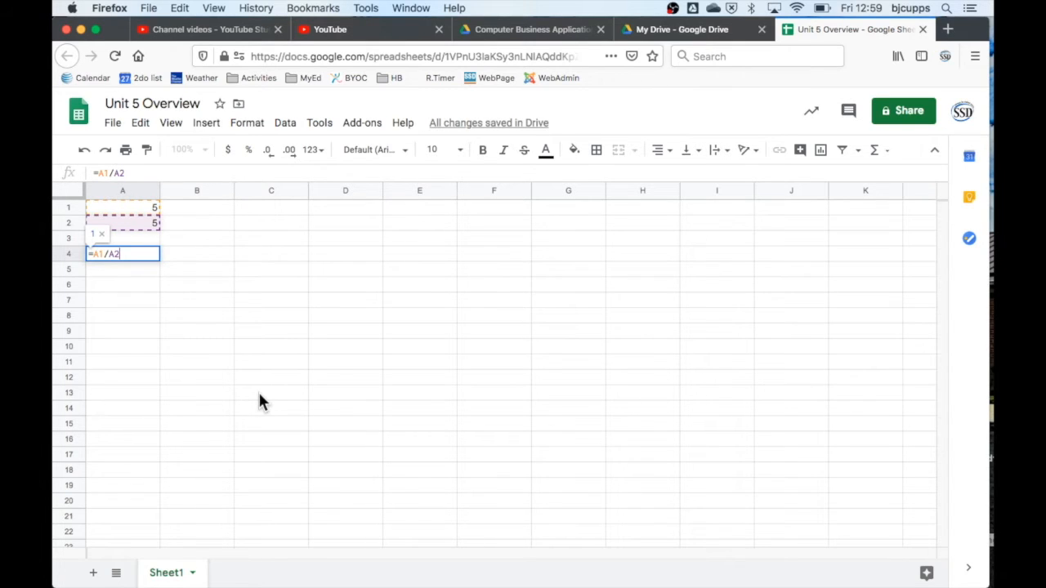
{"action": "key", "text": "Return"}
Replace the formula in cell A4 with the multiplication formula =a1*a2.
{"action": "key", "text": "Up"}
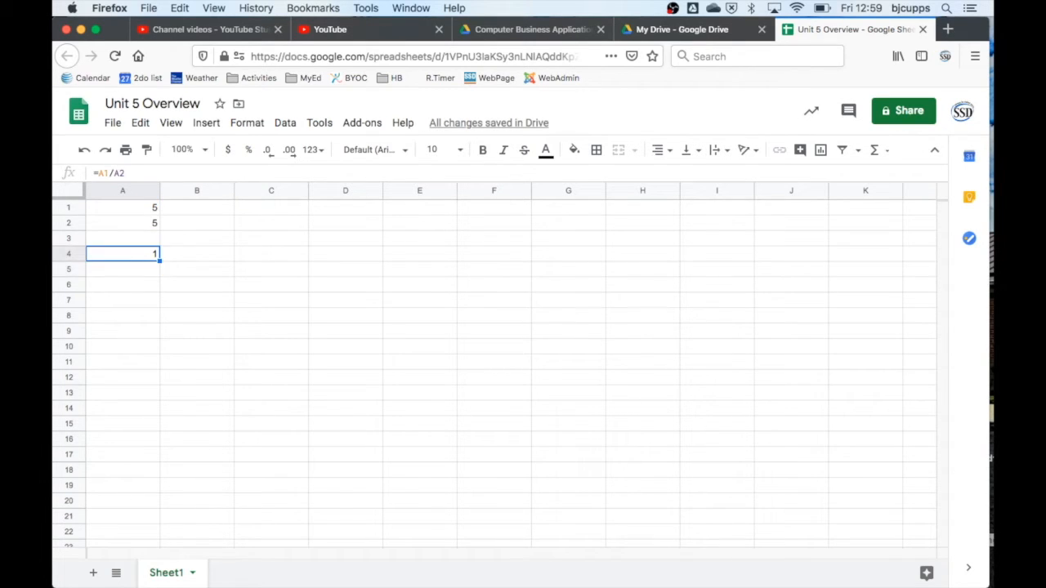
{"action": "type", "text": "=a1"}
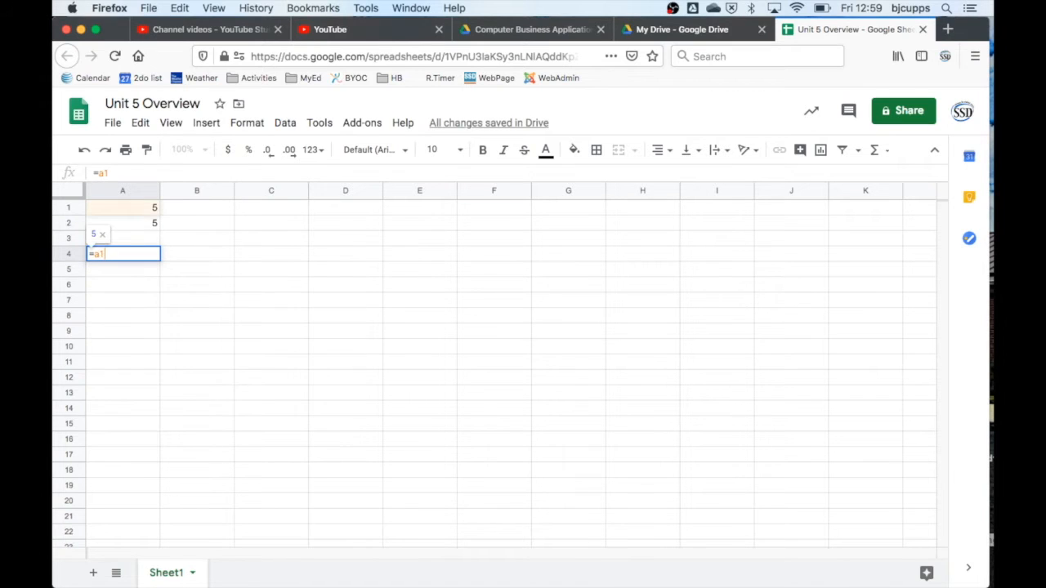
{"action": "type", "text": "*"}
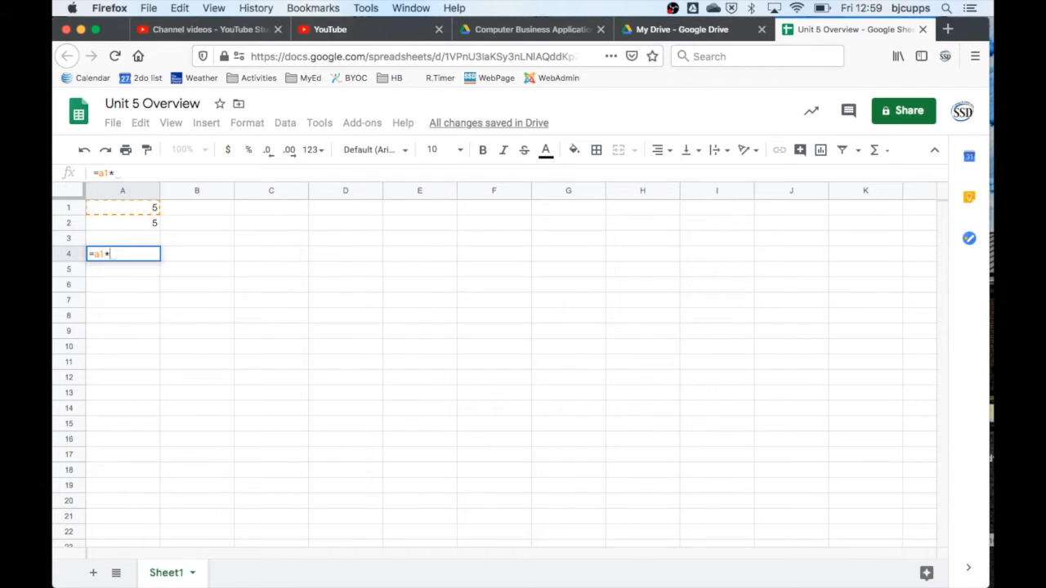
{"action": "type", "text": "a2"}
{"action": "key", "text": "Return"}
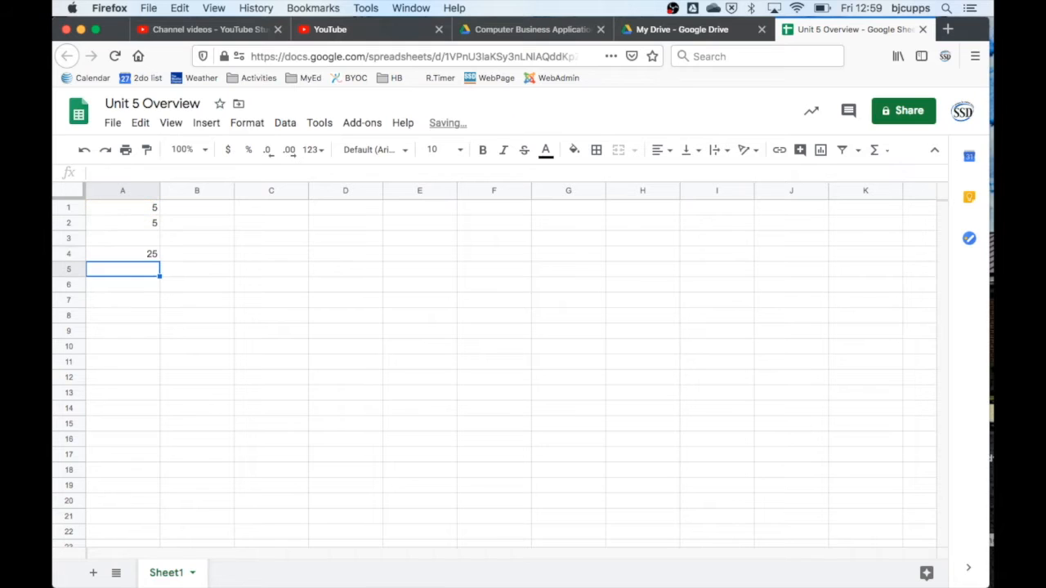
Replace the formula in cell A4 with the exponent formula =a1^a2.
{"action": "left_click", "coordinate": [122, 254]}
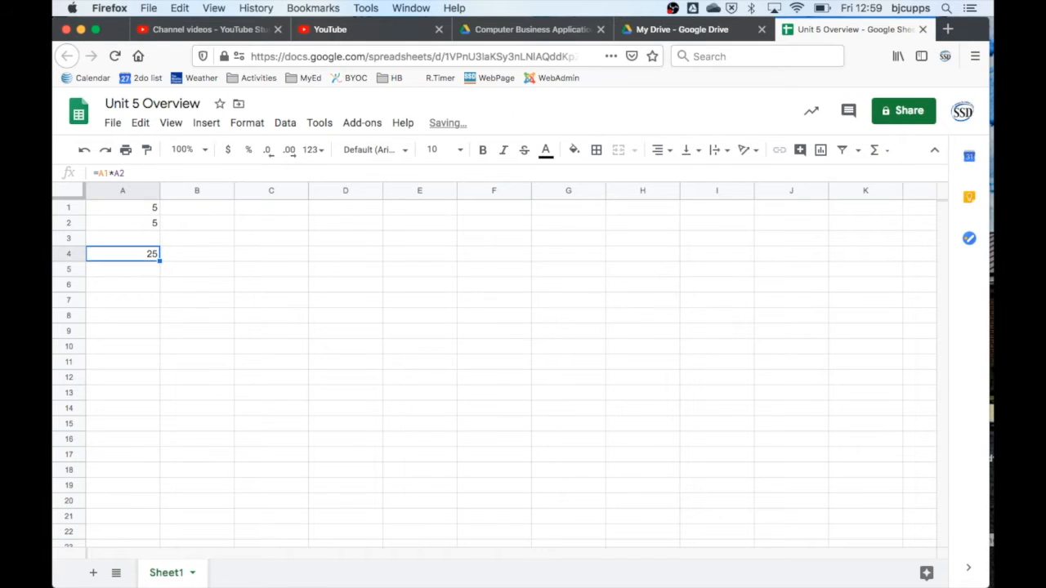
{"action": "type", "text": "=a1"}
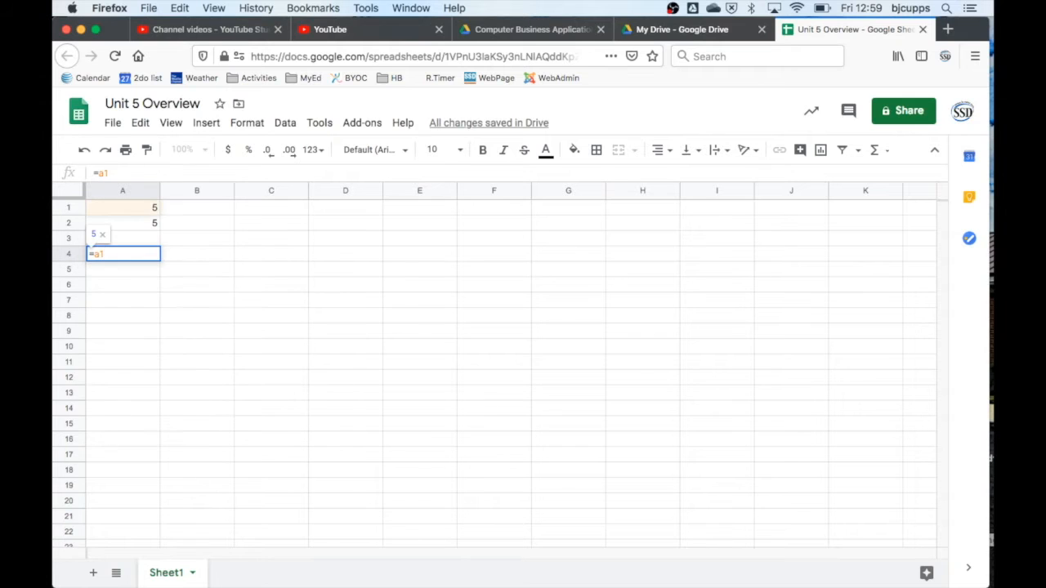
{"action": "type", "text": "^"}
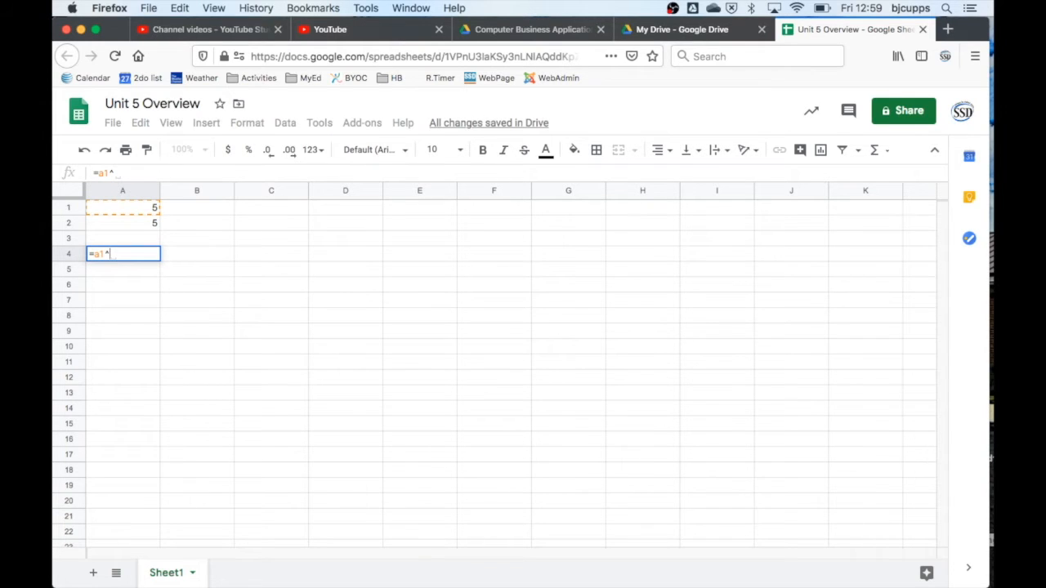
{"action": "type", "text": "a2"}
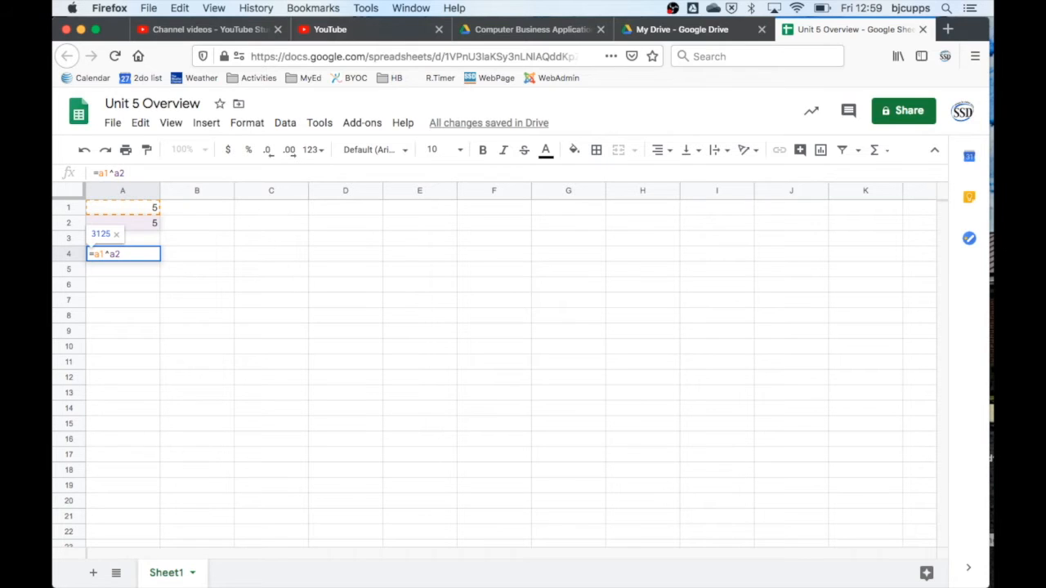
{"action": "key", "text": "Return"}
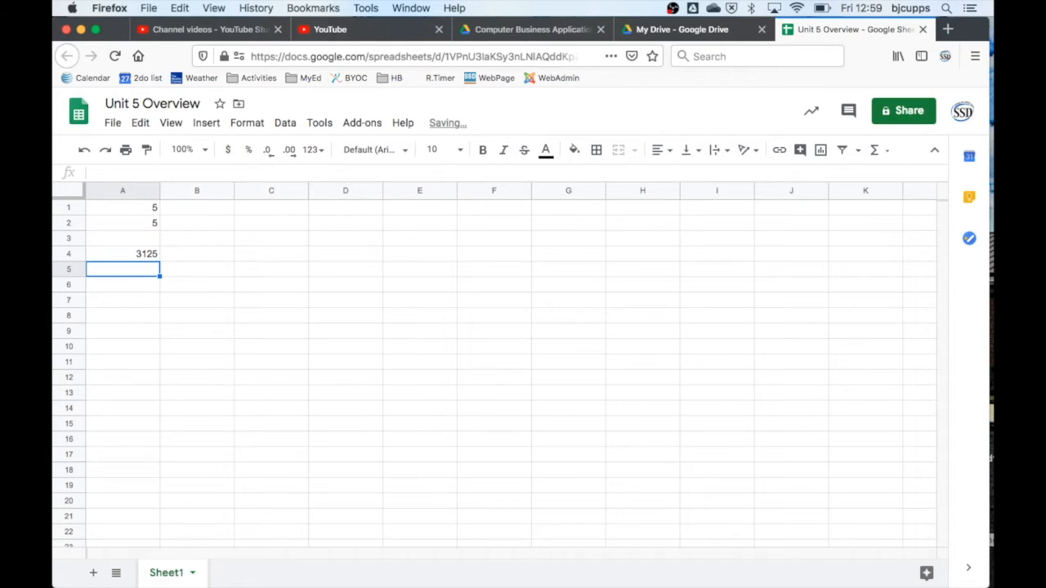
Clear cell A4 and switch to the presentation's "Formulas with Functions" slide to view its bullet text.
{"action": "key", "text": "Up"}
{"action": "key", "text": "Delete"}
{"action": "key", "text": "ctrl+Right"}
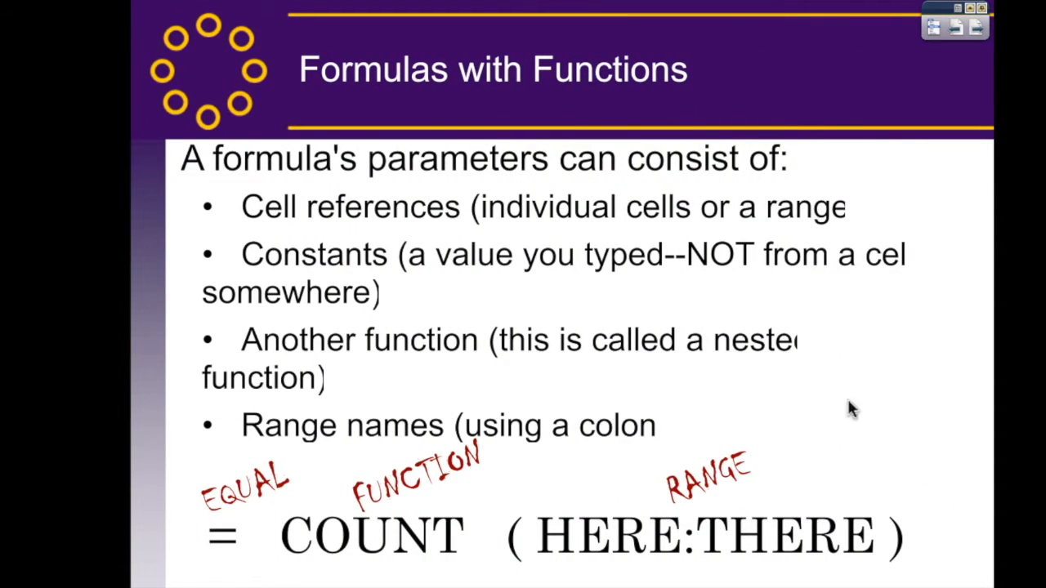
{"action": "left_click", "coordinate": [859, 285]}
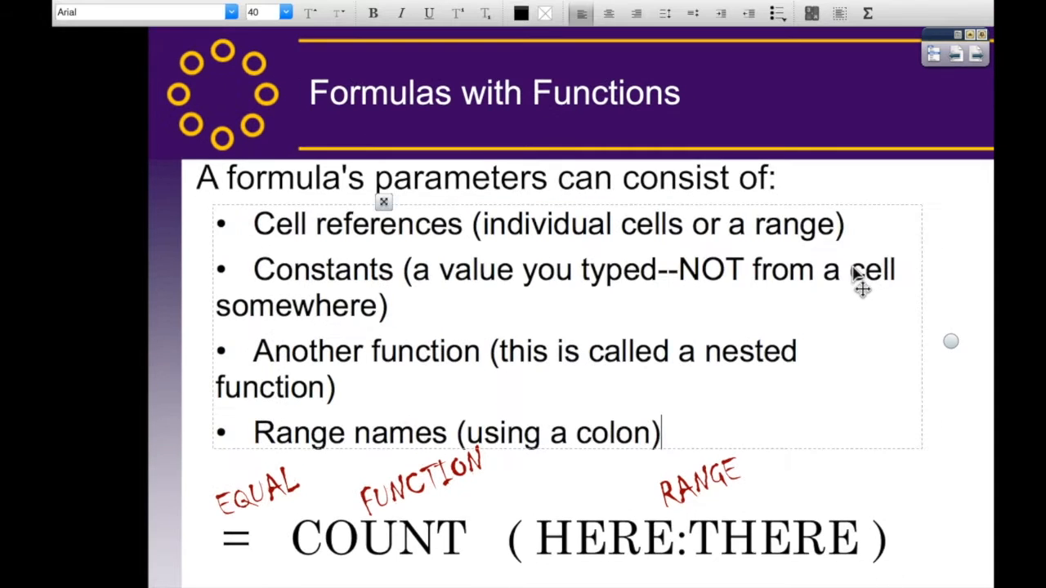
{"action": "left_click", "coordinate": [937, 414]}
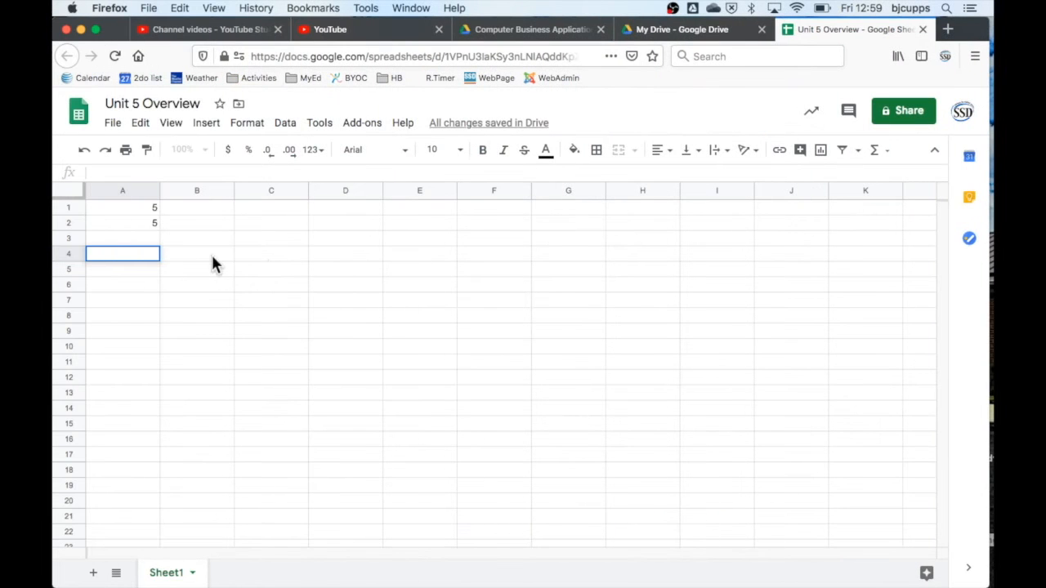
Enter the values 6, 4, 7, 9 and 43 in cells A2 through A6.
{"action": "left_click", "coordinate": [107, 207]}
{"action": "key", "text": "Down"}
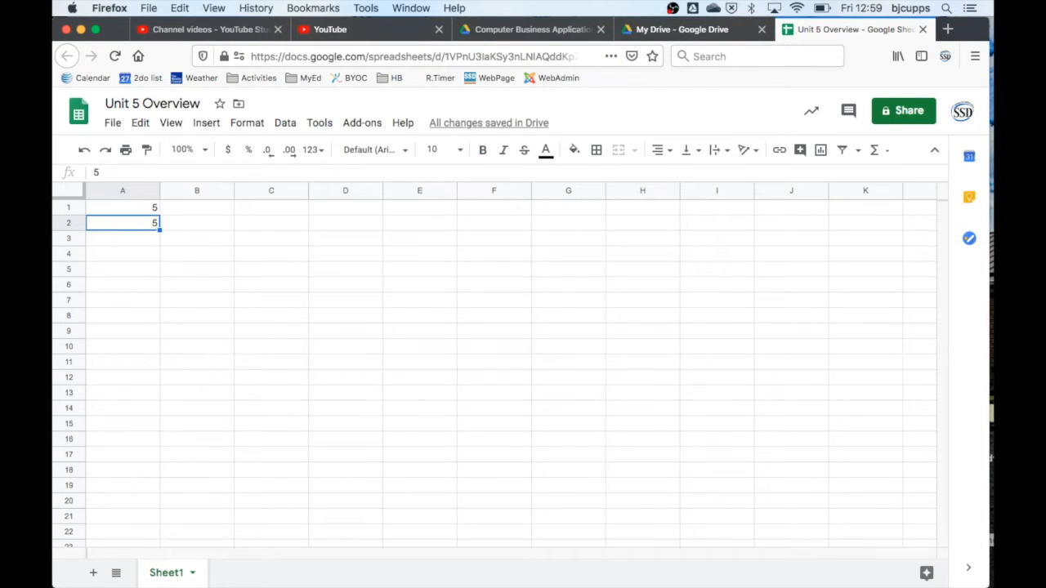
{"action": "type", "text": "6 4 7 9 43 "}
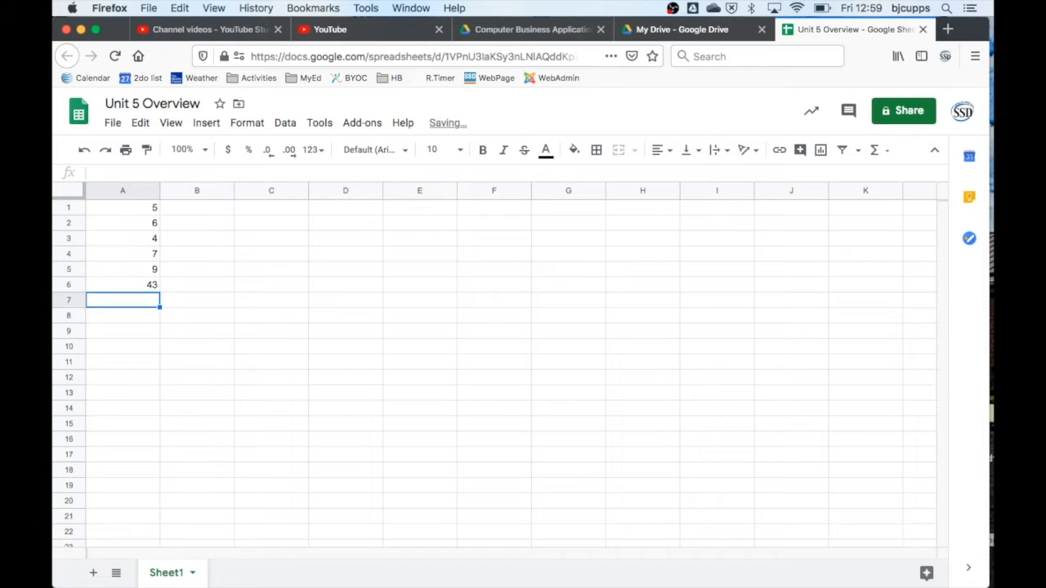
Enter the formula =sum(a1:a6) in cell A7 to total the column of numbers.
{"action": "type", "text": "="}
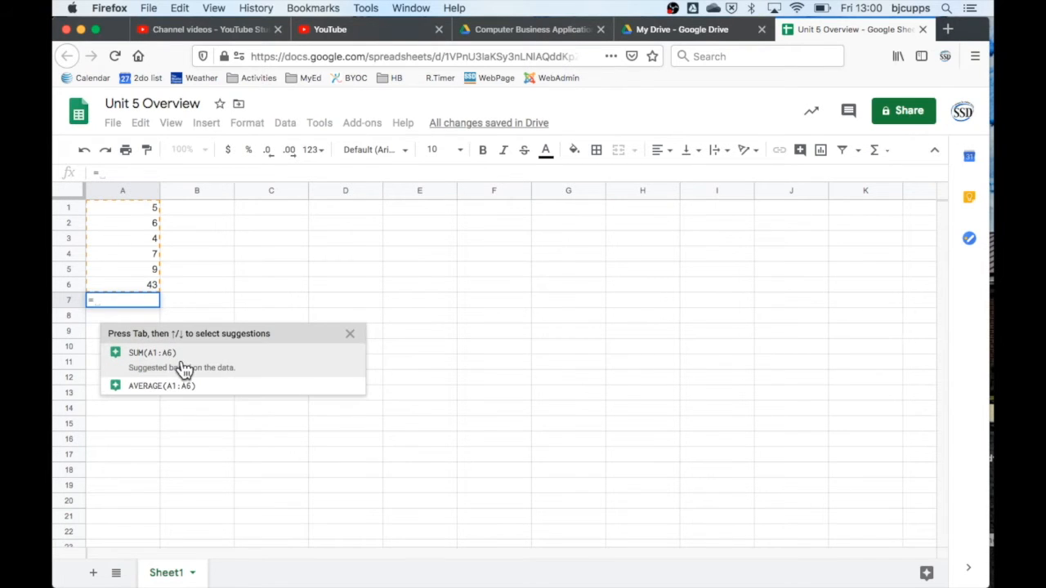
{"action": "mouse_move", "coordinate": [319, 568]}
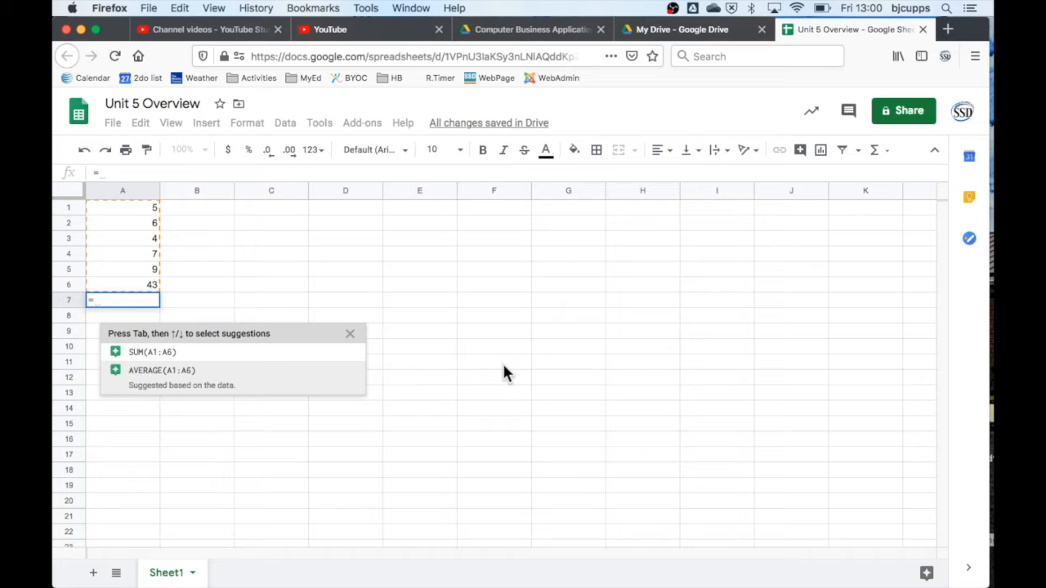
{"action": "type", "text": "sum"}
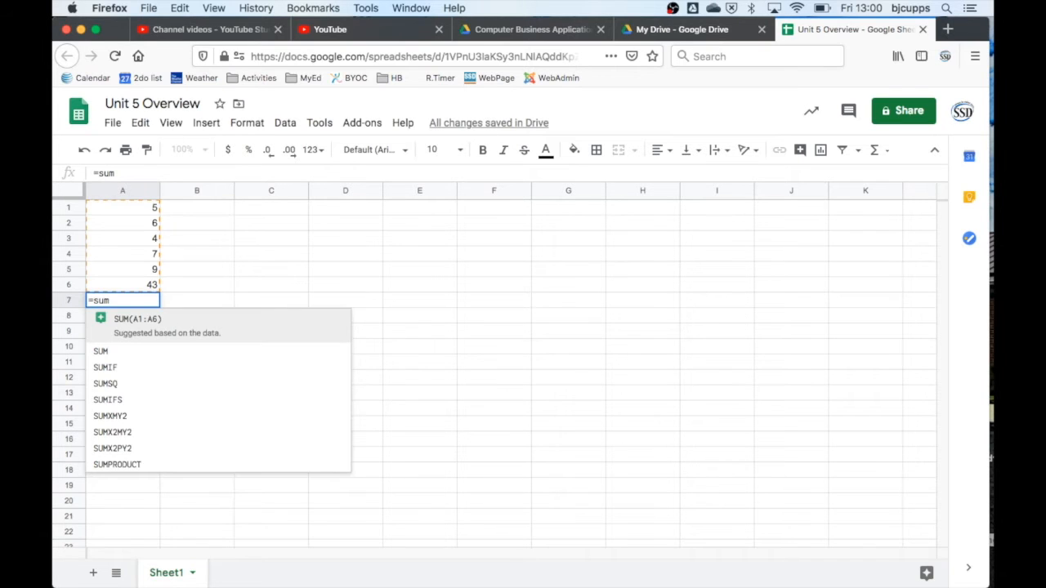
{"action": "type", "text": "(a1"}
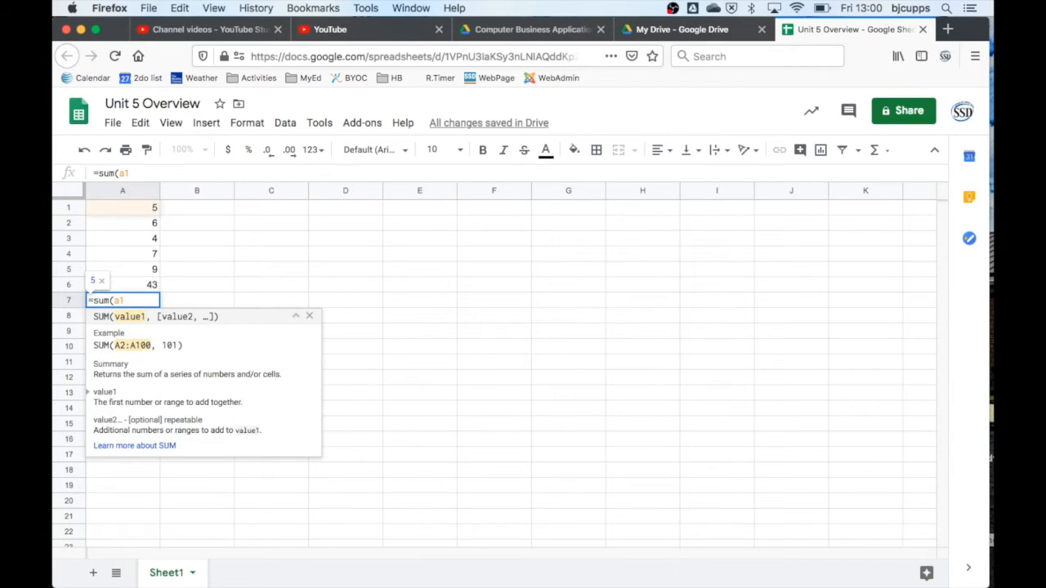
{"action": "type", "text": ":a6"}
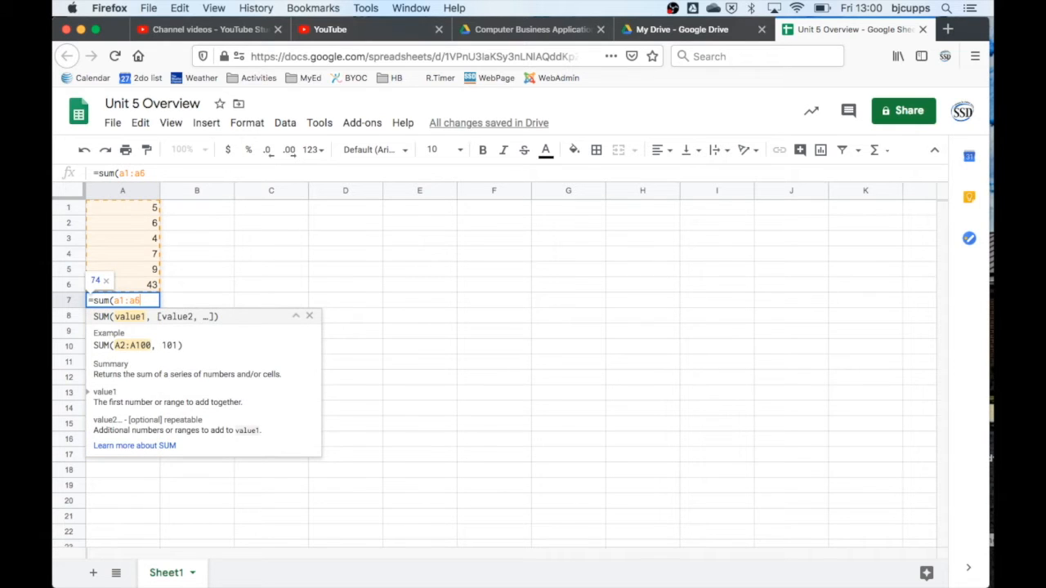
{"action": "key", "text": "Return"}
Replace the formula in cell A7 with the suggested AVERAGE(A1:A6).
{"action": "key", "text": "Up"}
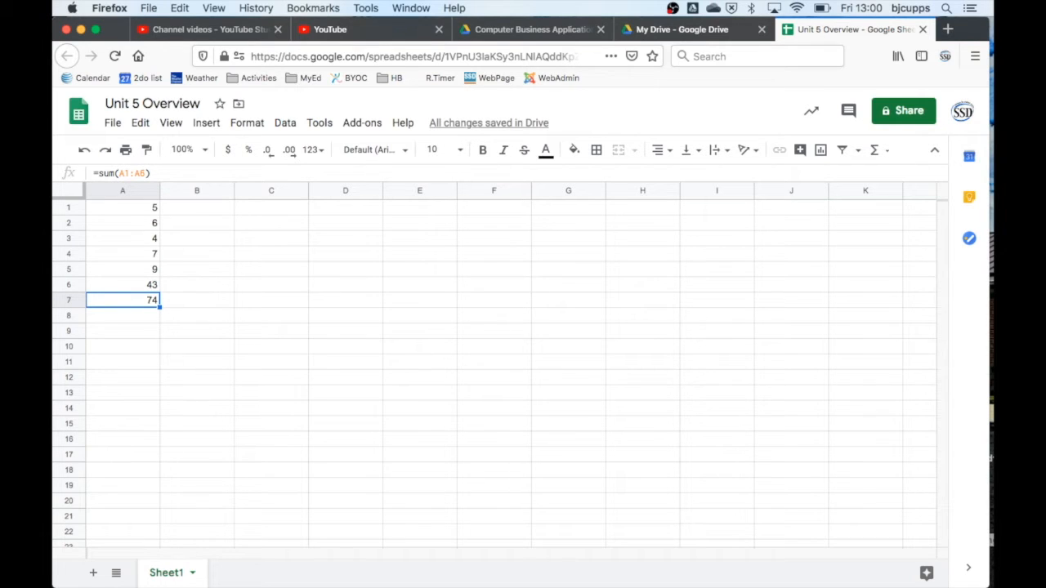
{"action": "type", "text": "="}
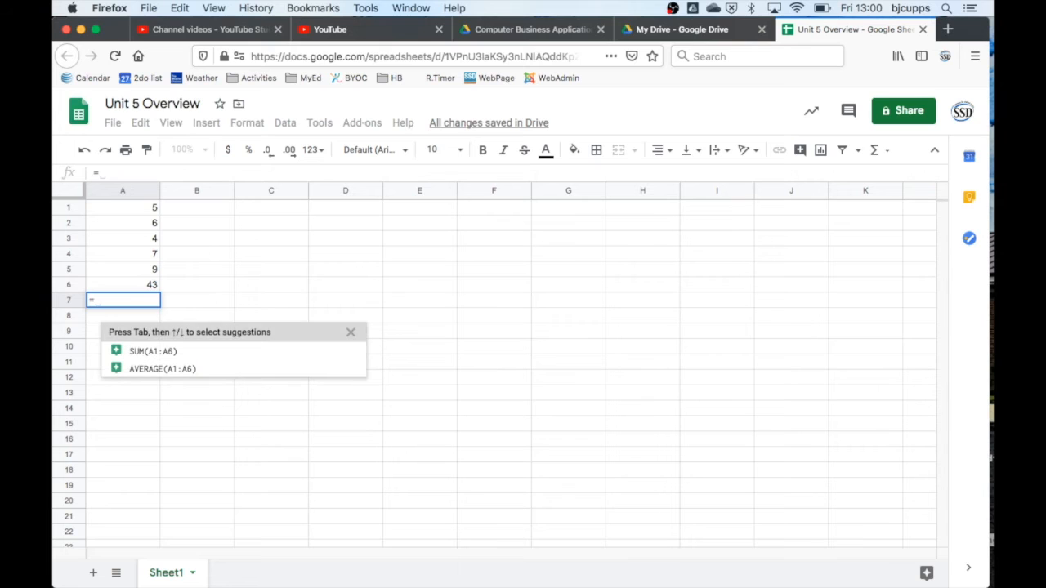
{"action": "left_click", "coordinate": [163, 369]}
{"action": "key", "text": "Return"}
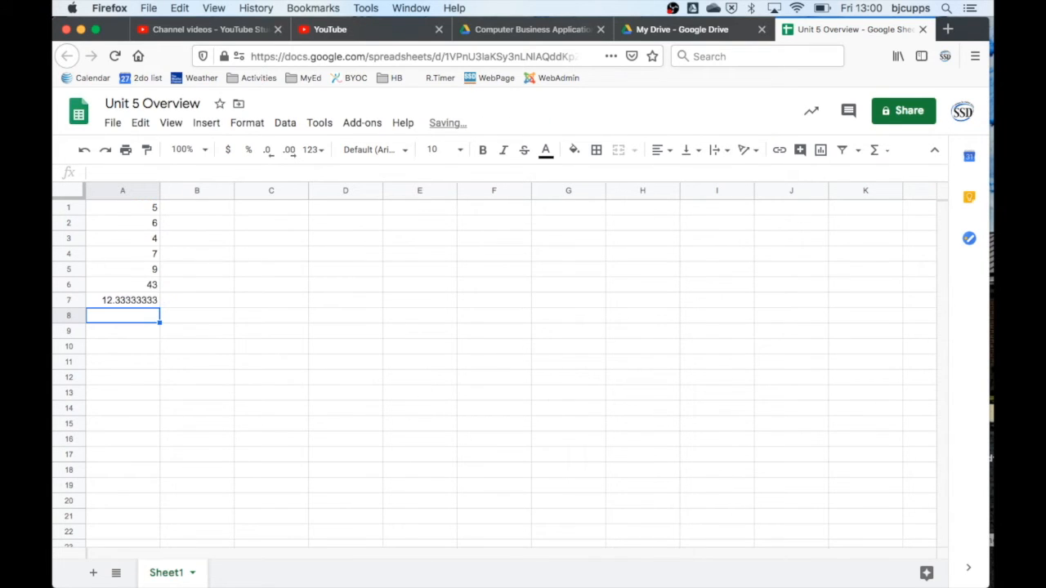
Examine the AVERAGE formula in cell A7, including its range and closing parenthesis.
{"action": "left_click", "coordinate": [123, 300]}
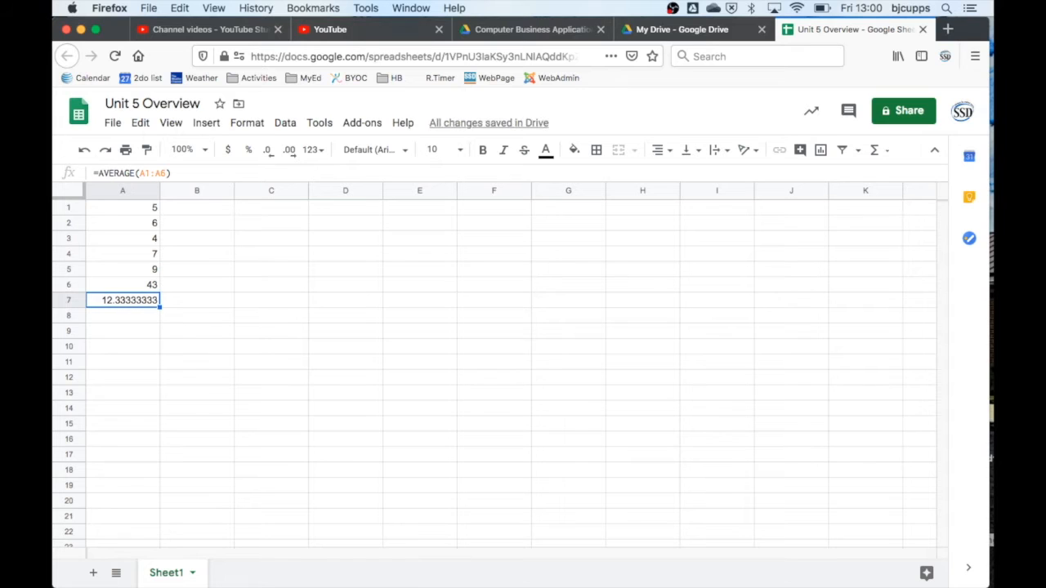
{"action": "double_click", "coordinate": [144, 299]}
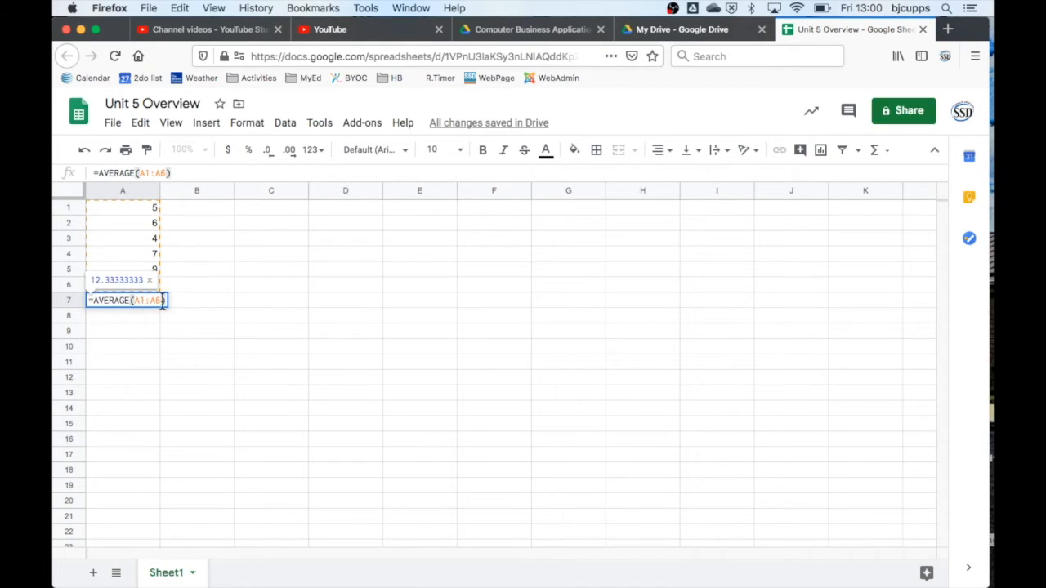
{"action": "left_click", "coordinate": [163, 301]}
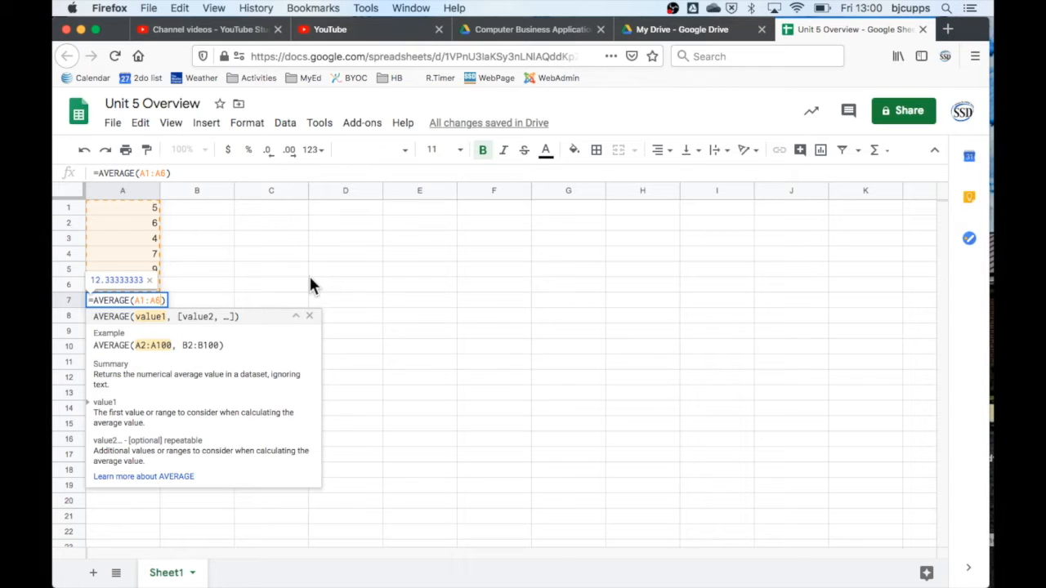
{"action": "key", "text": "Return"}
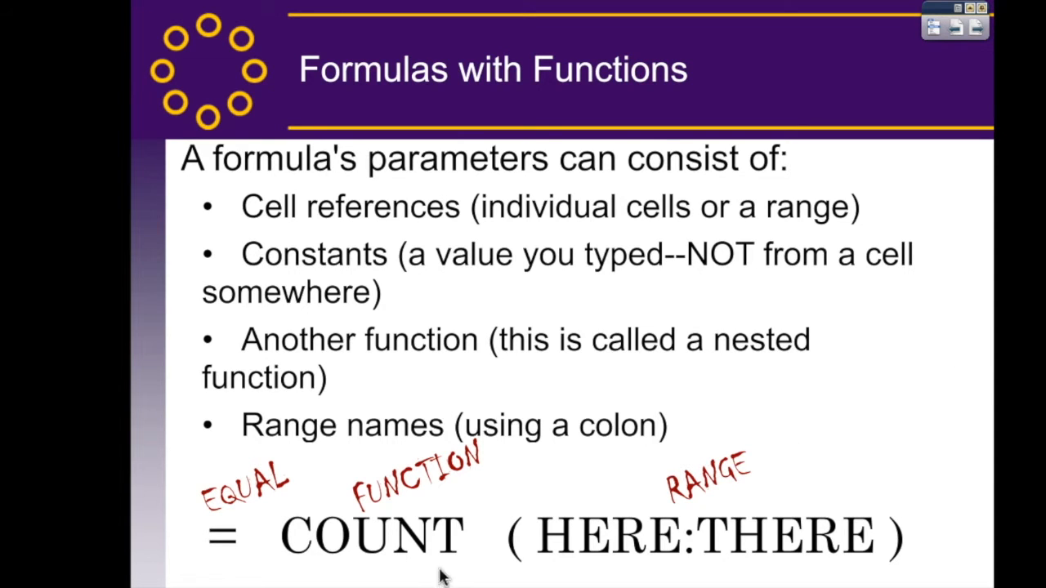
Return to the spreadsheet and replace the formula in cell A7 with =count(A1:A6).
{"action": "key", "text": "ctrl+Left"}
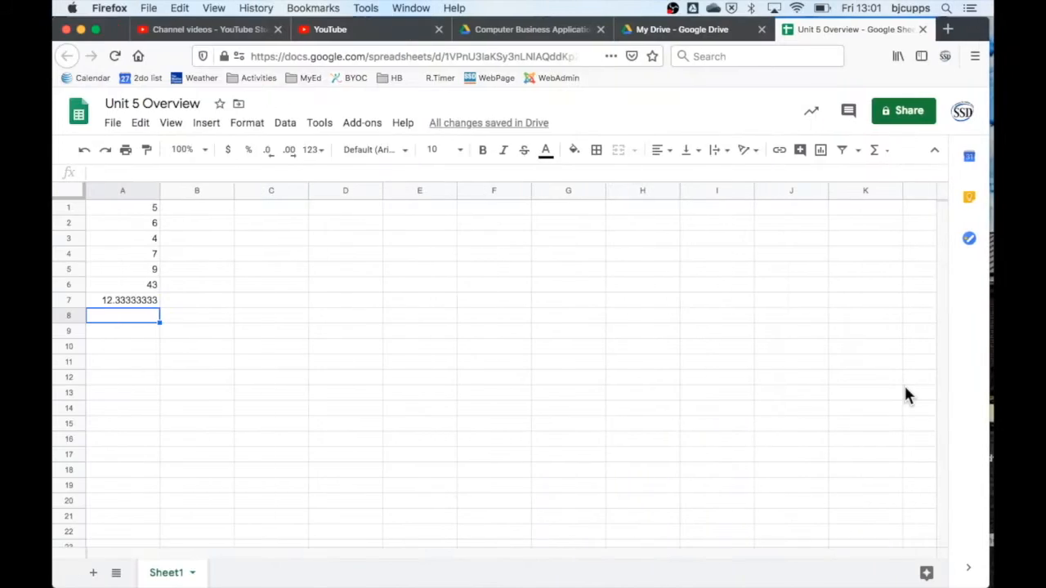
{"action": "key", "text": "Up"}
{"action": "type", "text": "=co"}
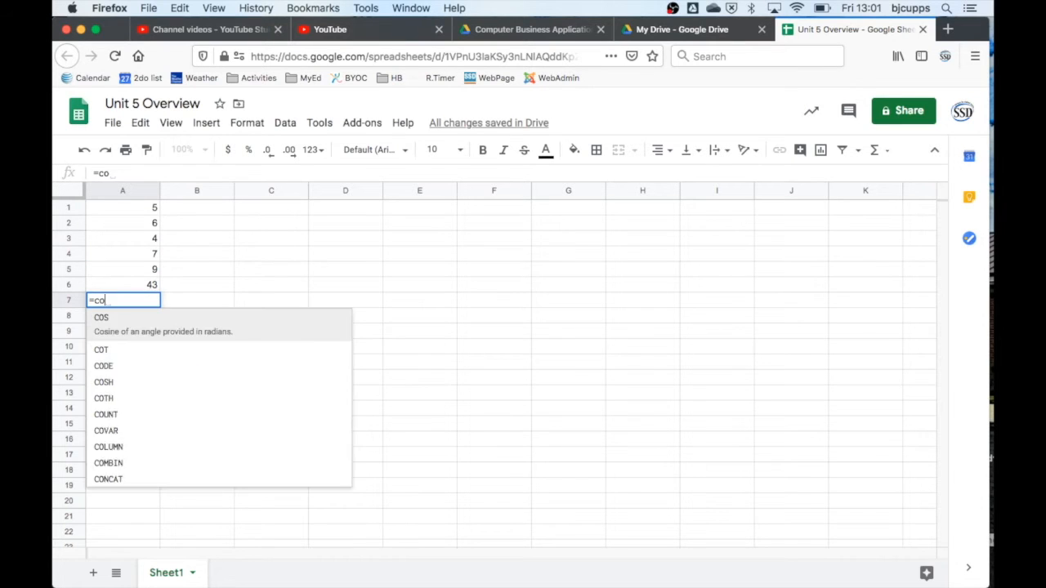
{"action": "type", "text": "unt("}
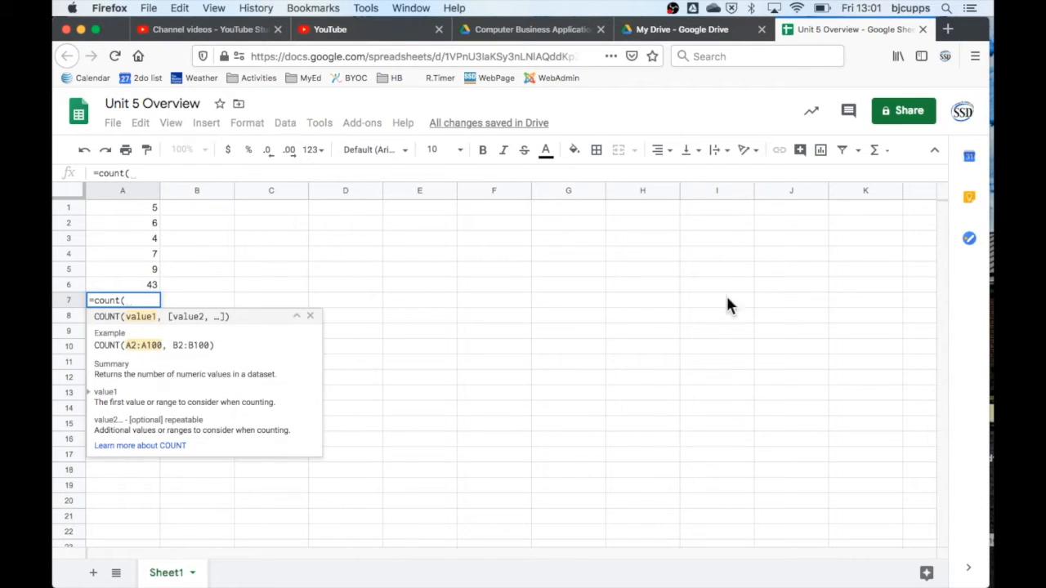
{"action": "left_click_drag", "start_coordinate": [118, 207], "coordinate": [118, 284]}
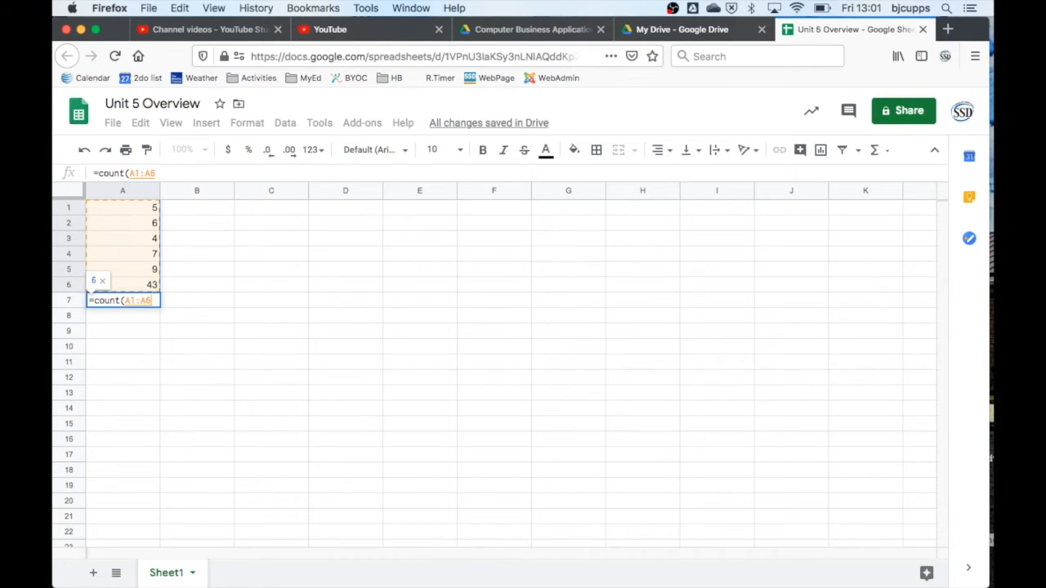
{"action": "key", "text": "Return"}
Clear cell A7 and advance the presentation to the "Syntax for the SUM Function" slide.
{"action": "key", "text": "Up"}
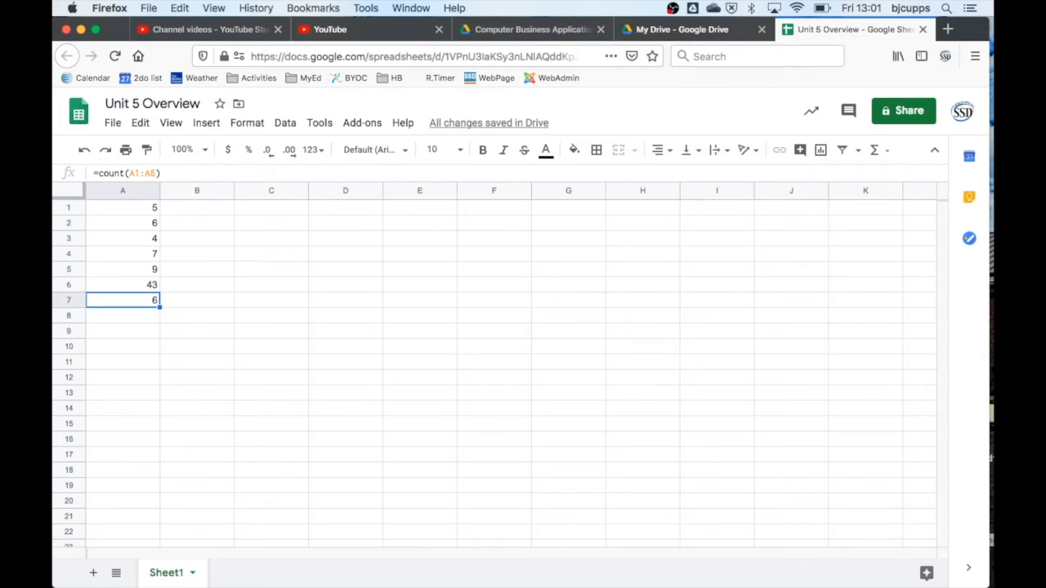
{"action": "key", "text": "Delete"}
{"action": "key", "text": "Down"}
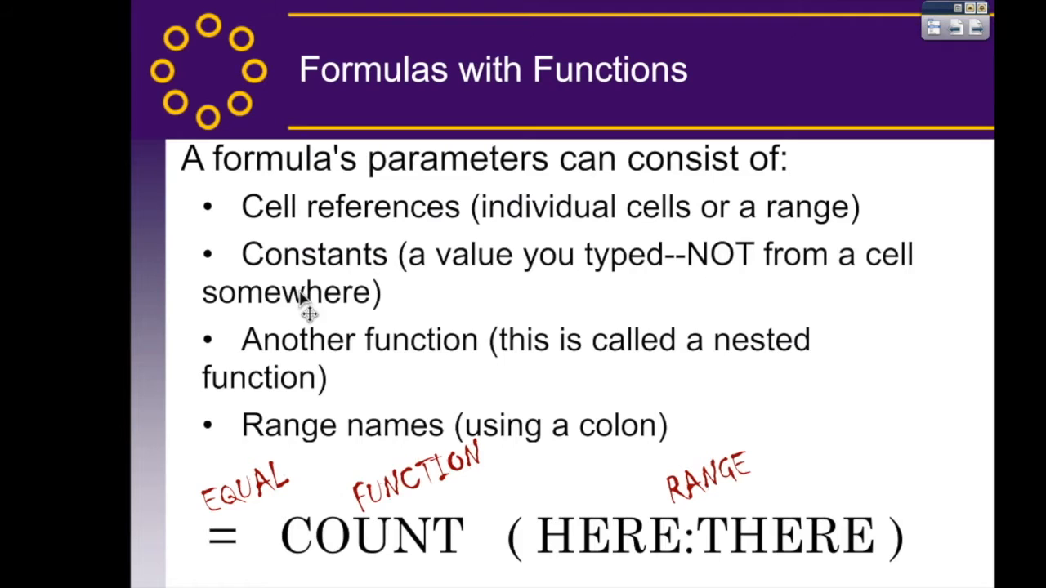
{"action": "key", "text": "Right"}
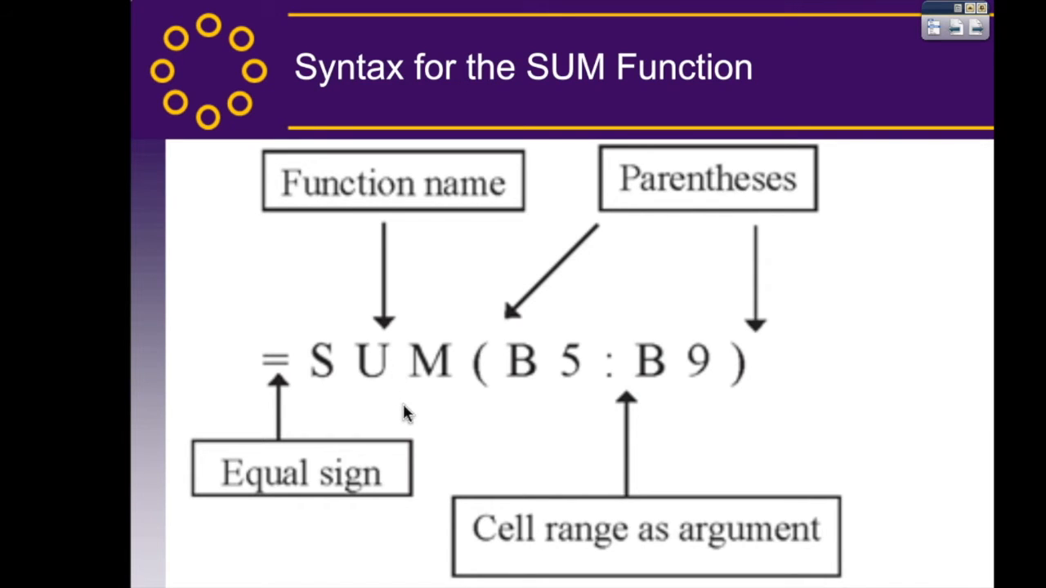
Advance the presentation to the "Using MIN and MAX" slide and return to the Google Sheets spreadsheet.
{"action": "key", "text": "Right"}
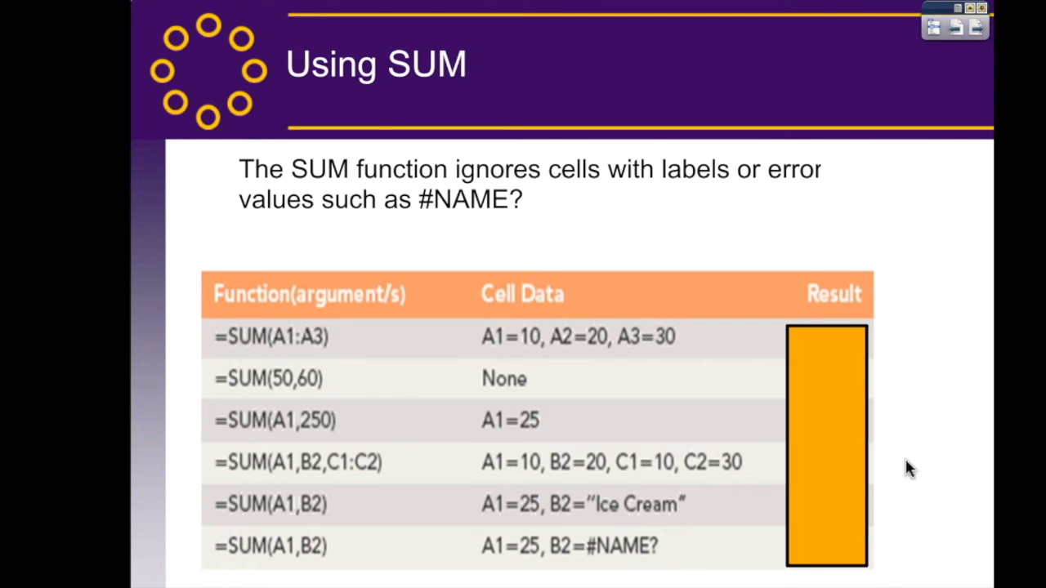
{"action": "key", "text": "Right"}
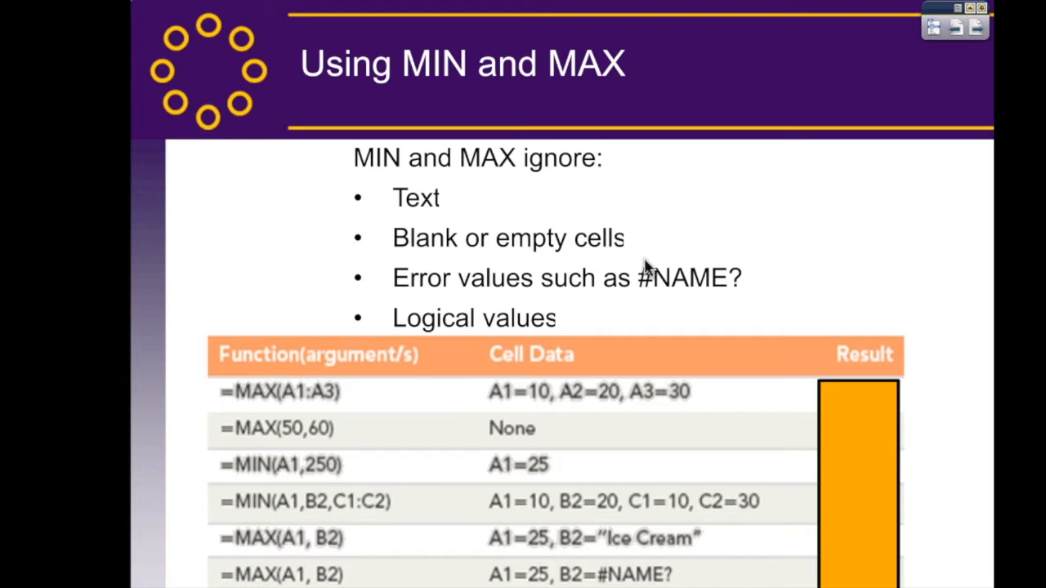
{"action": "key", "text": "super+Tab"}
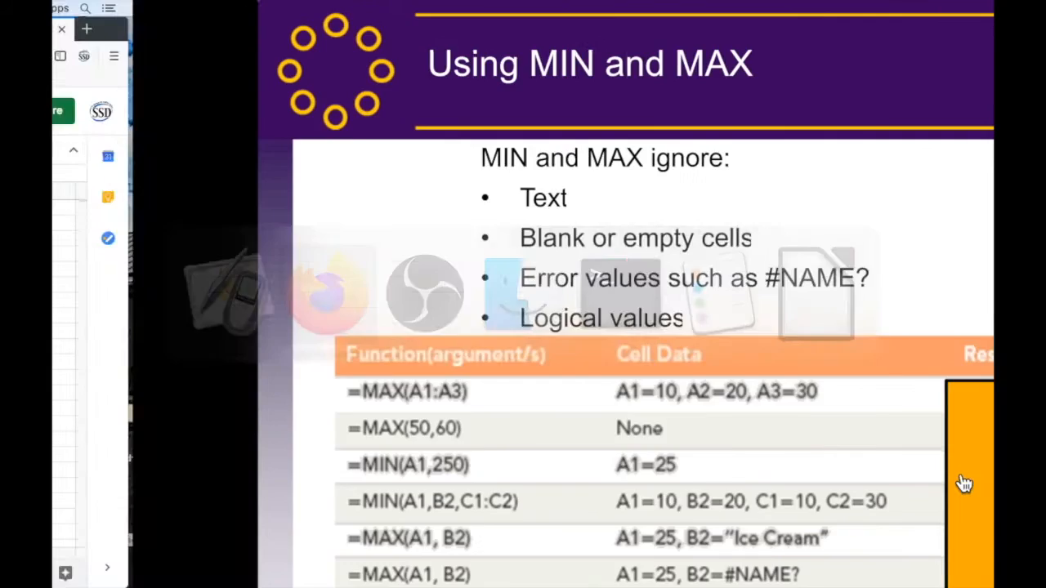
{"action": "left_click", "coordinate": [124, 286]}
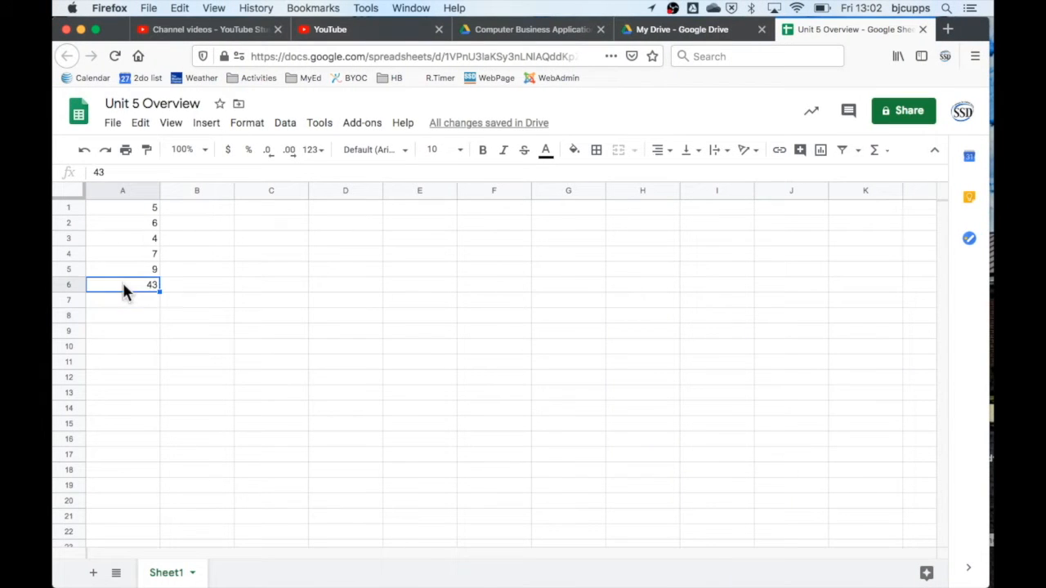
{"action": "type", "text": "="}
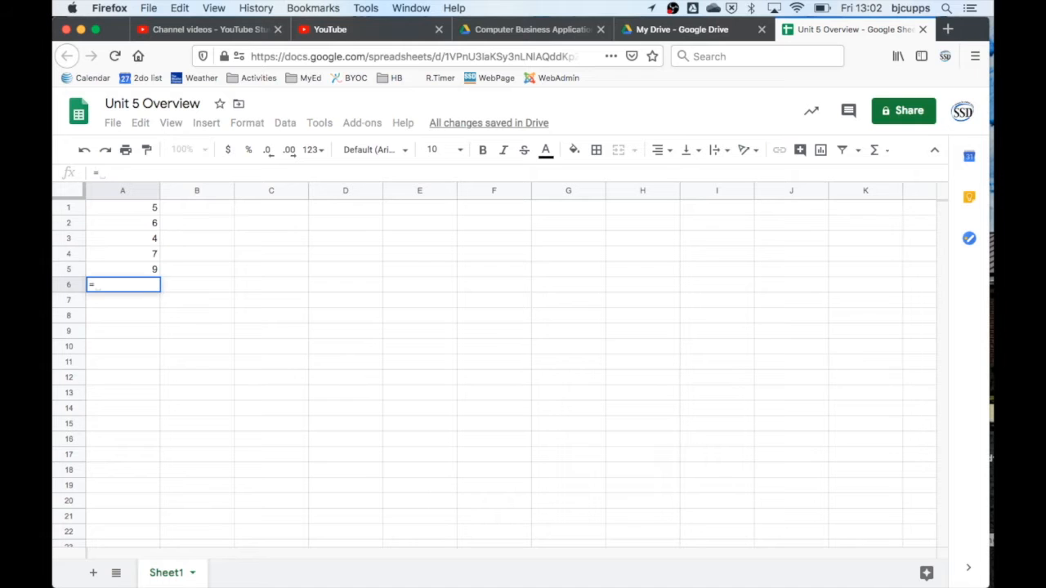
{"action": "type", "text": "min("}
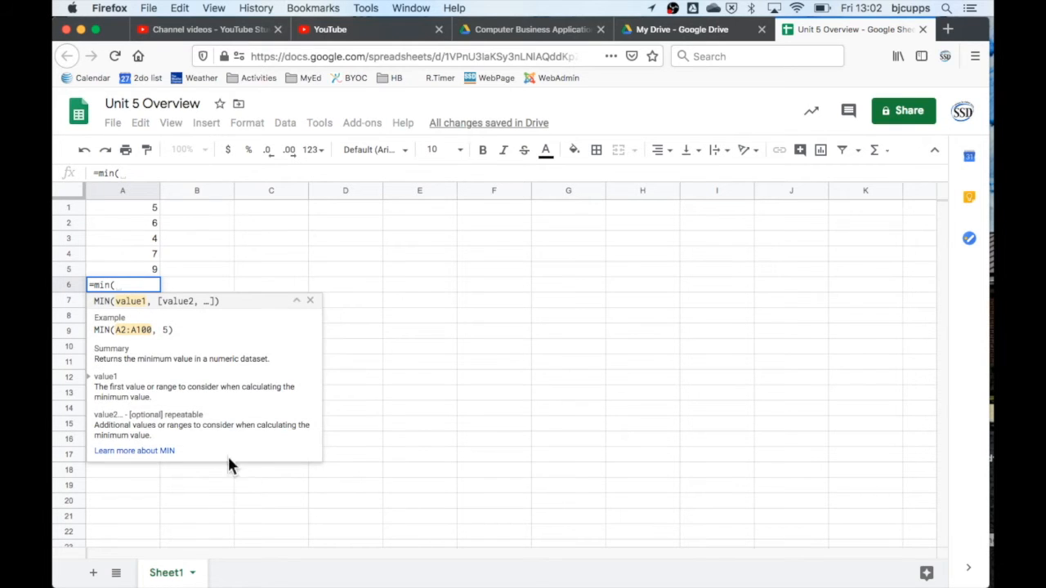
{"action": "key", "text": "Escape"}
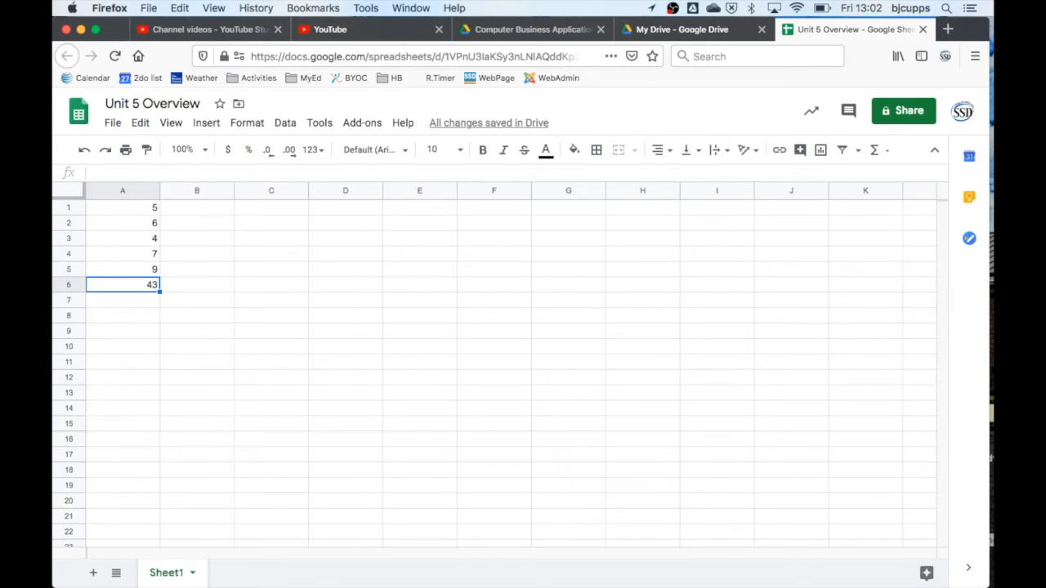
{"action": "key", "text": "Down"}
{"action": "type", "text": "=min"}
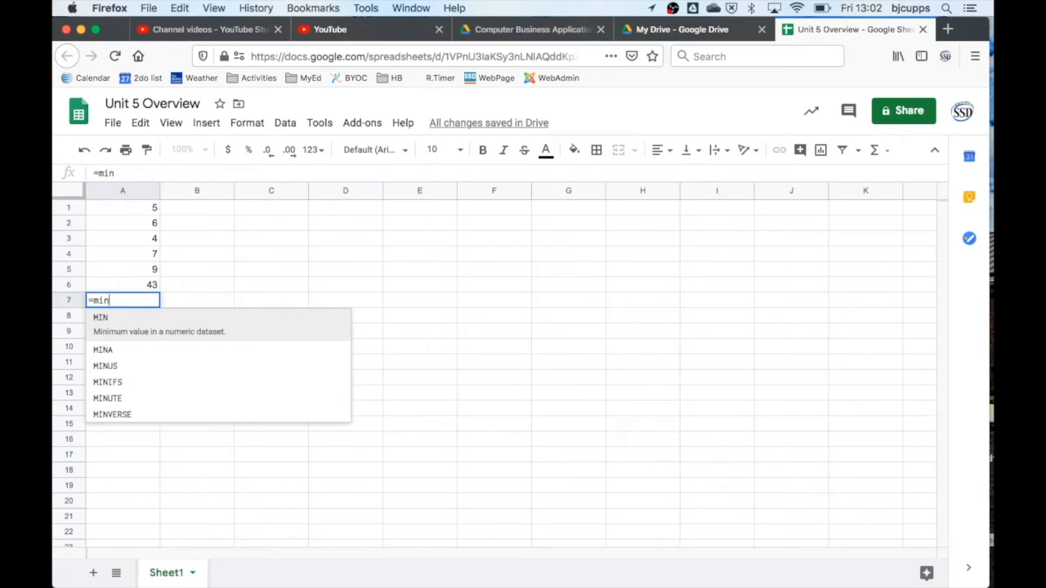
{"action": "key", "text": "Escape"}
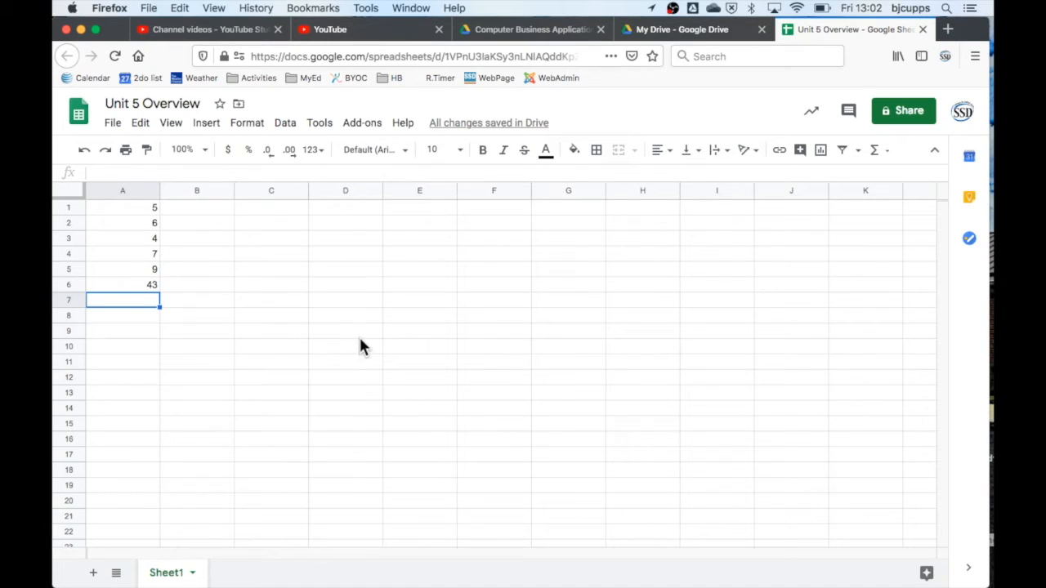
Set the spreadsheet zoom to 200%.
{"action": "left_click", "coordinate": [207, 155]}
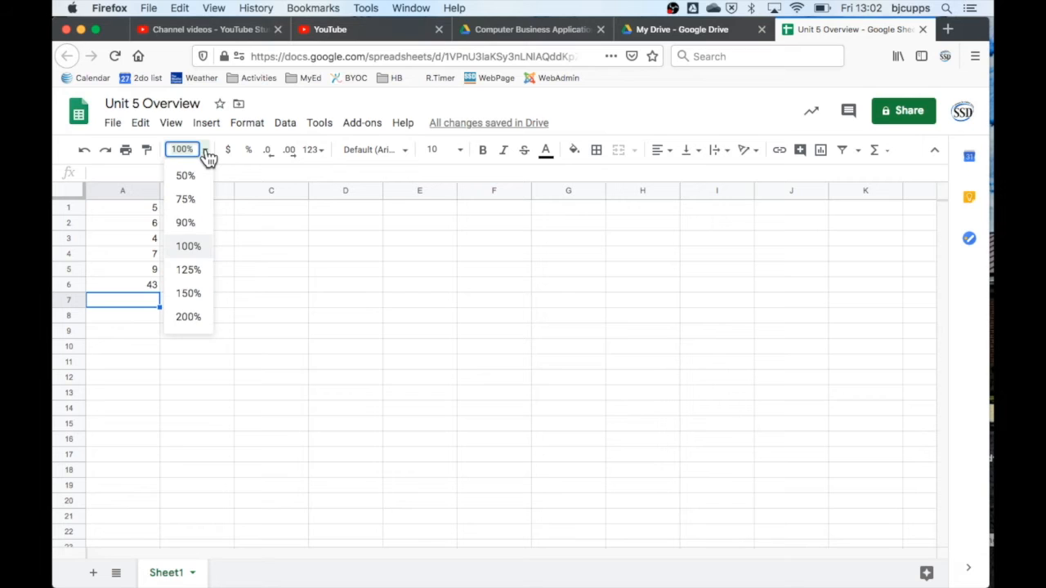
{"action": "left_click", "coordinate": [189, 318]}
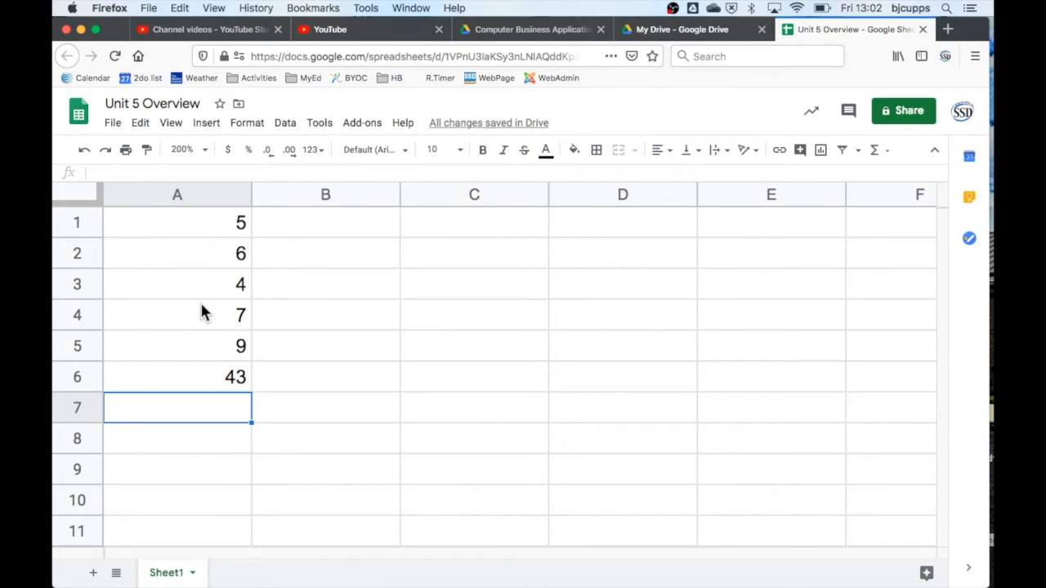
{"action": "scroll", "coordinate": [200, 313], "scroll_direction": "down", "scroll_amount": 1}
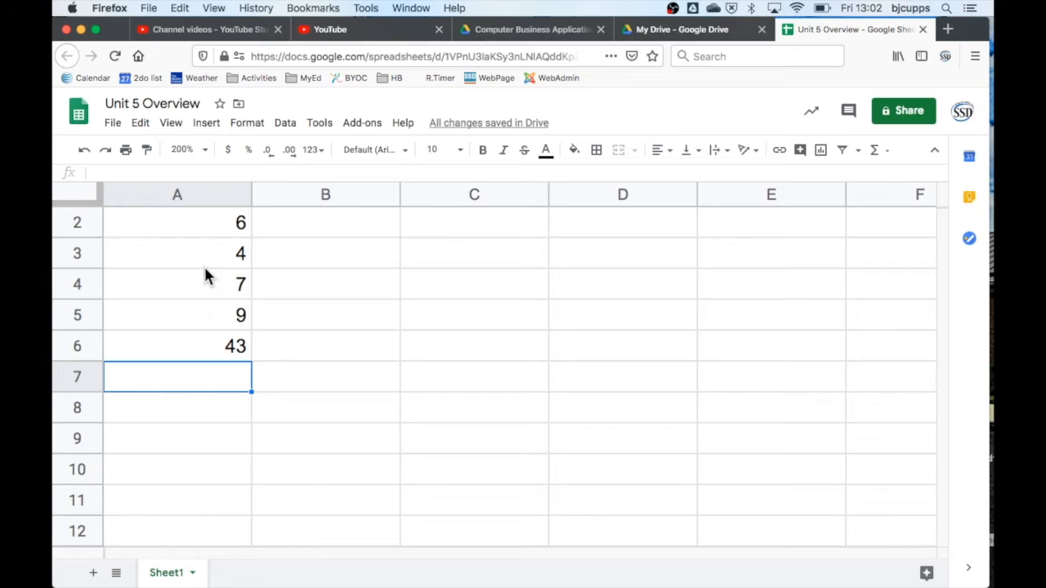
{"action": "scroll", "coordinate": [205, 307], "scroll_direction": "up", "scroll_amount": 1}
{"action": "scroll", "coordinate": [206, 299], "scroll_direction": "down", "scroll_amount": 1}
{"action": "scroll", "coordinate": [206, 299], "scroll_direction": "up", "scroll_amount": 1}
{"action": "scroll", "coordinate": [206, 299], "scroll_direction": "down", "scroll_amount": 1}
{"action": "scroll", "coordinate": [206, 299], "scroll_direction": "up", "scroll_amount": 1}
{"action": "scroll", "coordinate": [205, 304], "scroll_direction": "down", "scroll_amount": 1}
{"action": "scroll", "coordinate": [204, 304], "scroll_direction": "up", "scroll_amount": 1}
{"action": "scroll", "coordinate": [205, 304], "scroll_direction": "down", "scroll_amount": 1}
{"action": "scroll", "coordinate": [205, 304], "scroll_direction": "up", "scroll_amount": 1}
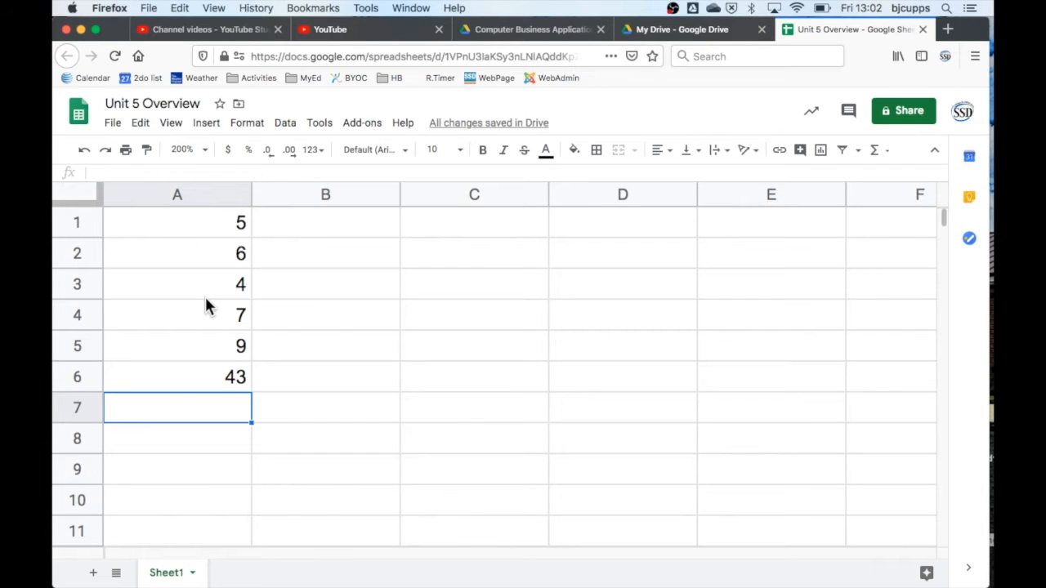
Enter the formula =MIN(A1:A6) in cell A7.
{"action": "type", "text": "="}
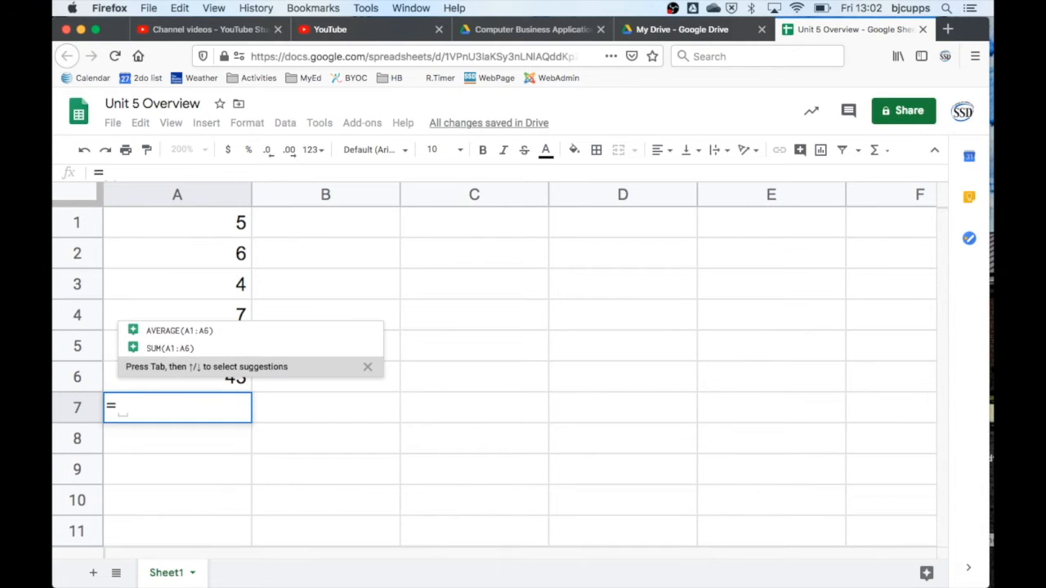
{"action": "type", "text": "MIN"}
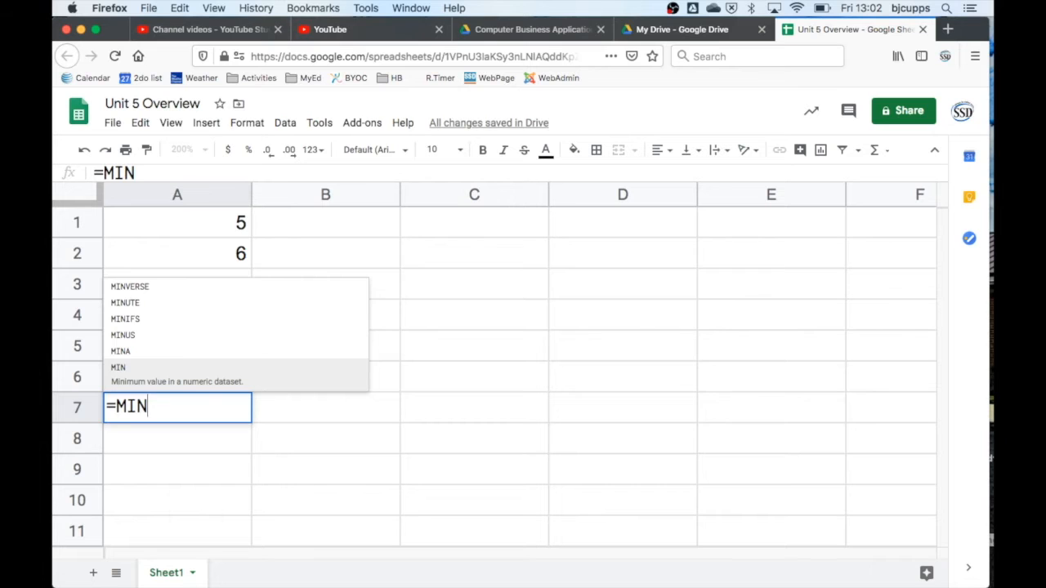
{"action": "type", "text": "("}
{"action": "left_click_drag", "start_coordinate": [210, 221], "coordinate": [207, 382]}
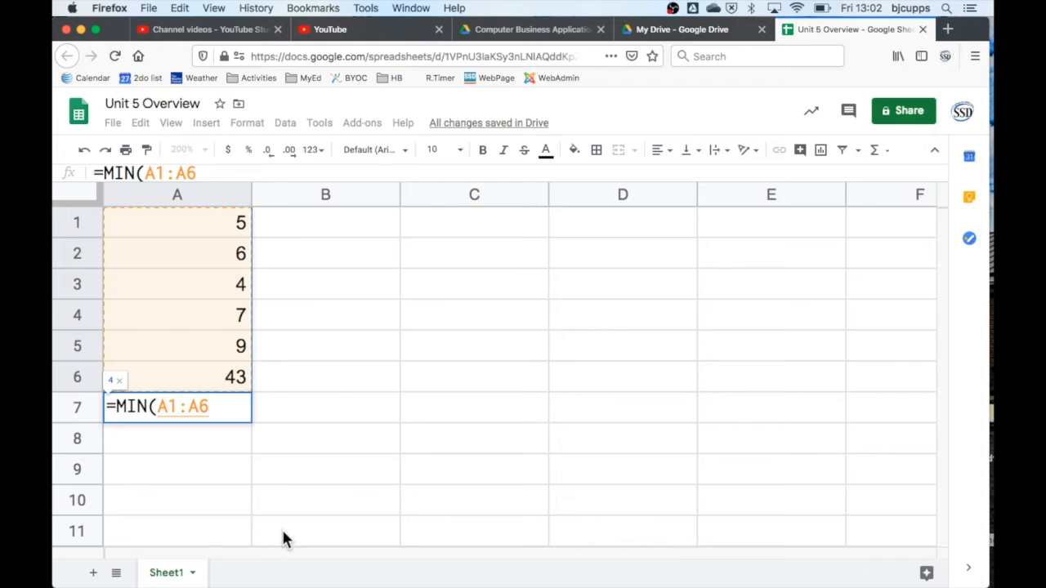
{"action": "key", "text": "BackSpace"}
{"action": "key", "text": "BackSpace"}
{"action": "key", "text": "BackSpace"}
{"action": "key", "text": "BackSpace"}
{"action": "key", "text": "BackSpace"}
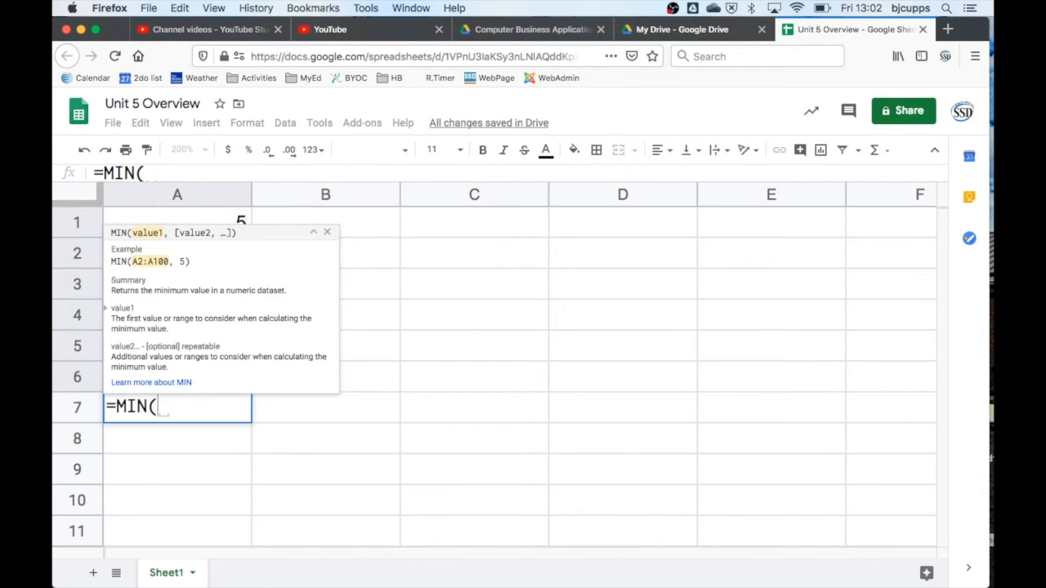
{"action": "type", "text": "a1:a6"}
{"action": "key", "text": "Return"}
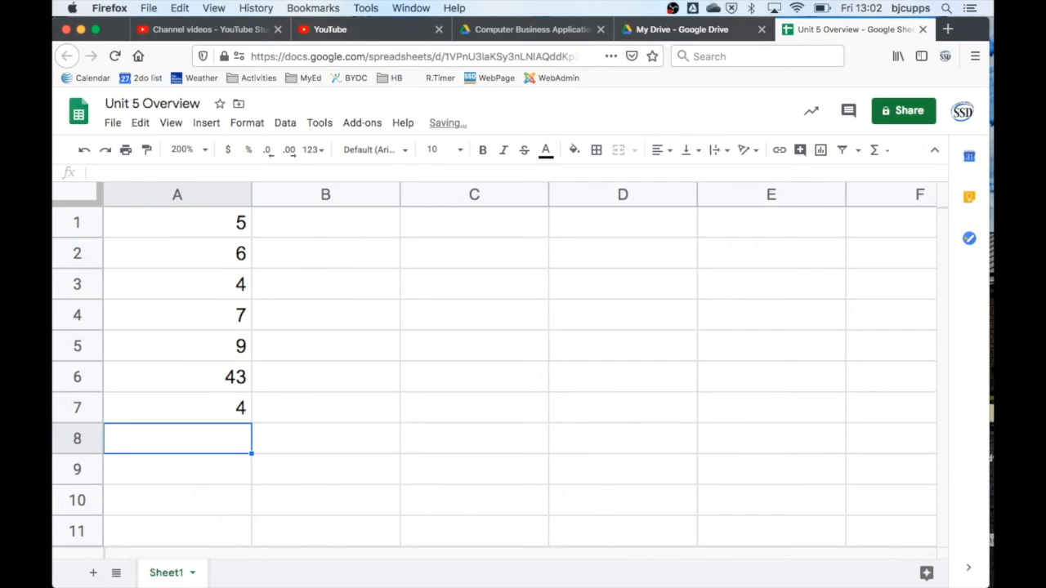
Examine the MIN formula in cell A7 and compare its result with the numbers in A1:A6.
{"action": "key", "text": "Up"}
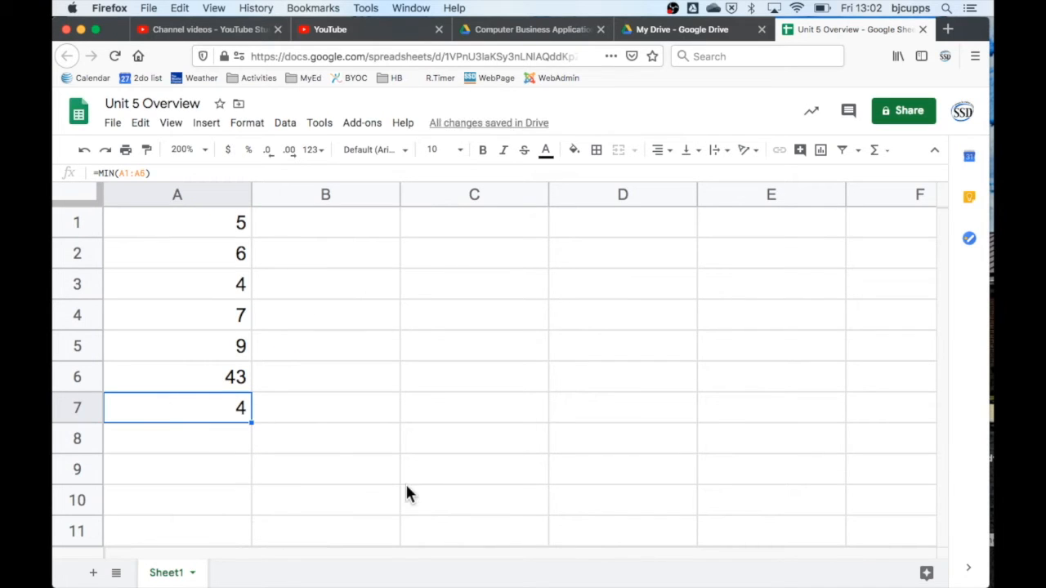
{"action": "left_click_drag", "start_coordinate": [215, 232], "coordinate": [218, 379]}
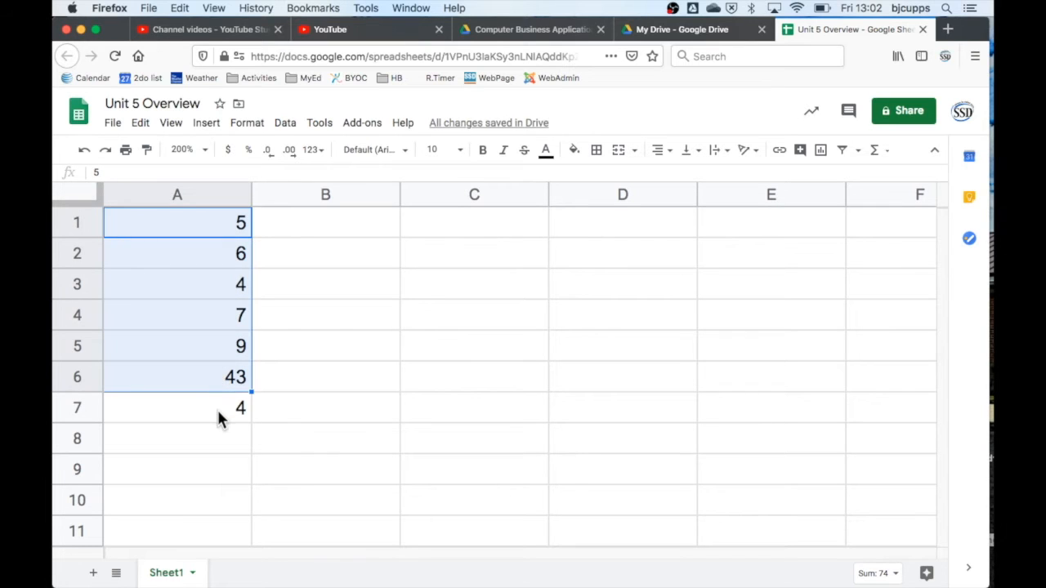
{"action": "left_click", "coordinate": [220, 418]}
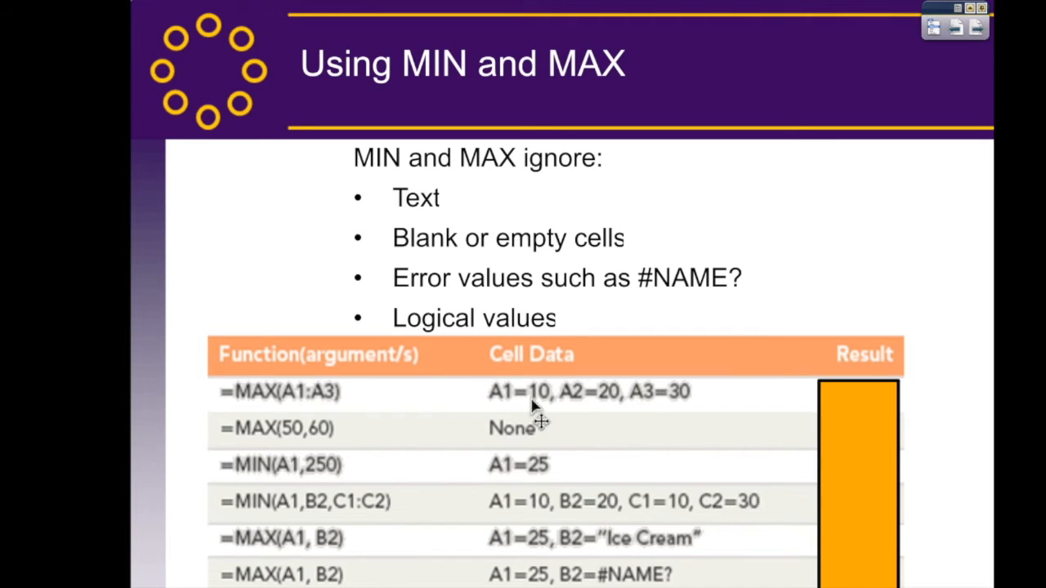
On the "Using MIN and MAX" slide, lower the orange cover to reveal the result of =MAX(A1:A3).
{"action": "left_click", "coordinate": [849, 417]}
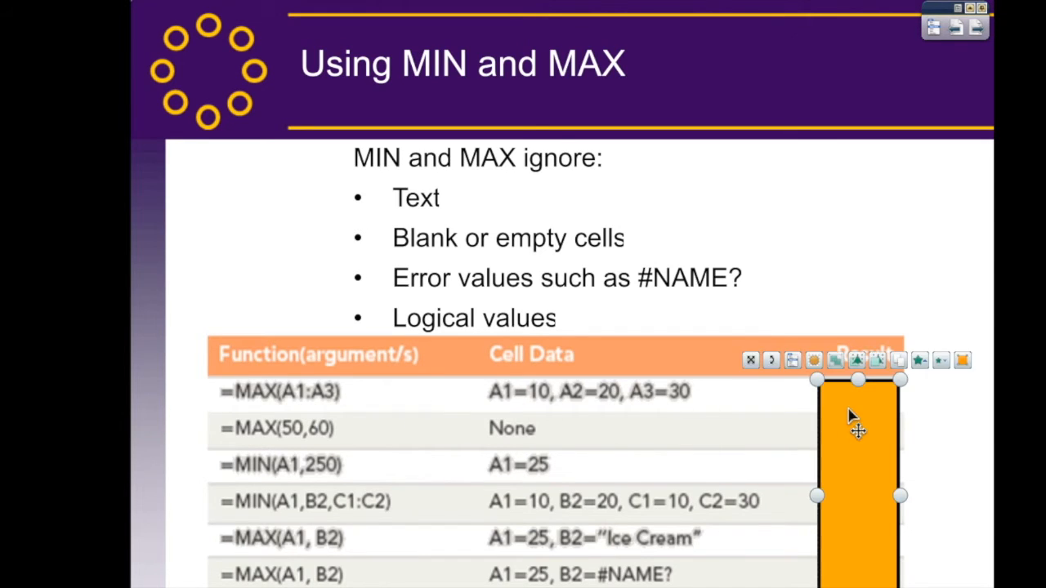
{"action": "left_click_drag", "start_coordinate": [848, 410], "coordinate": [854, 440]}
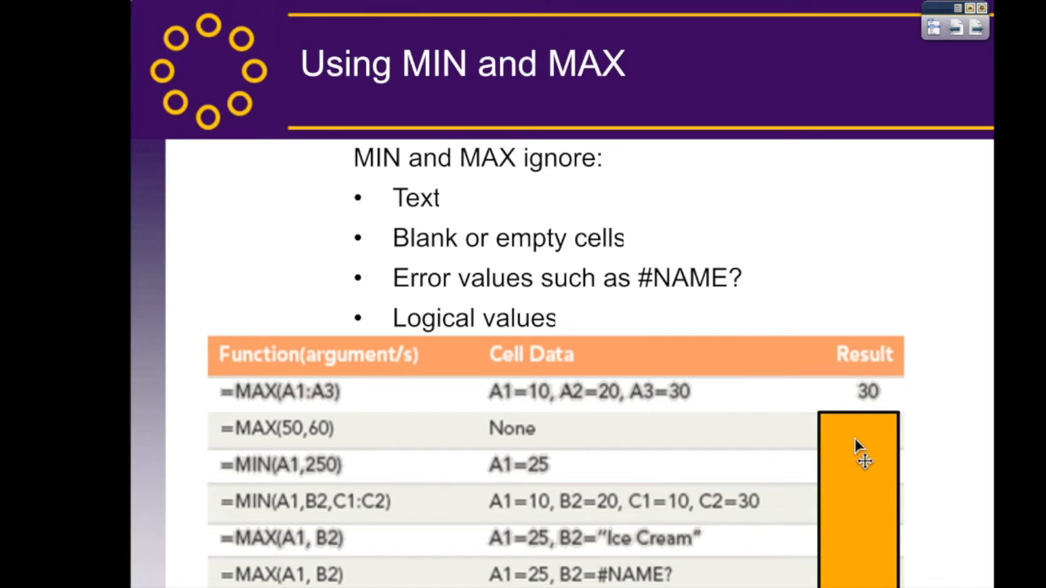
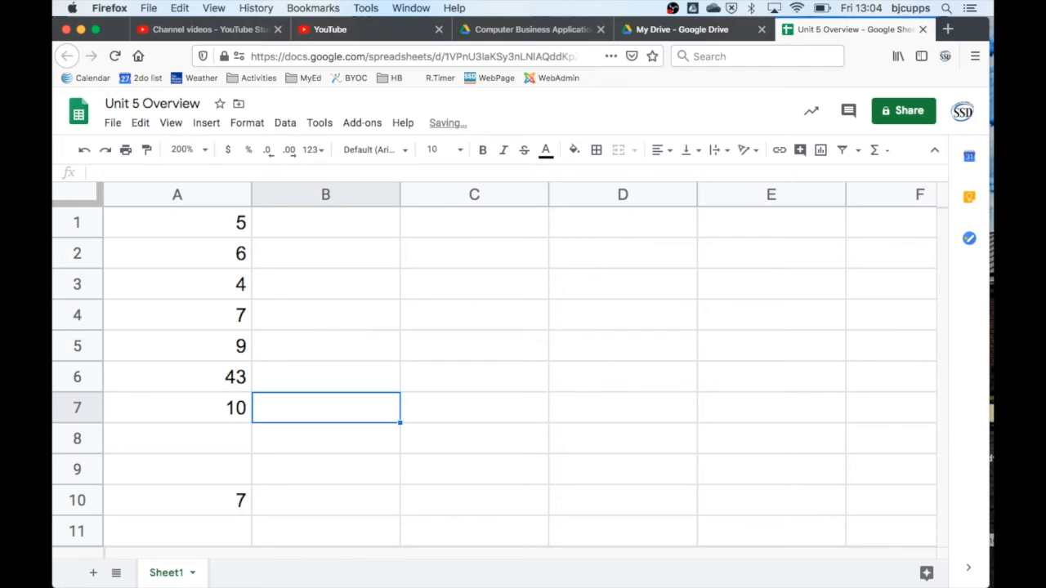
Check the COUNT formula in cell A10 and enter the text "a" in cell A8.
{"action": "key", "text": "Left"}
{"action": "key", "text": "Down"}
{"action": "key", "text": "Down"}
{"action": "key", "text": "Down"}
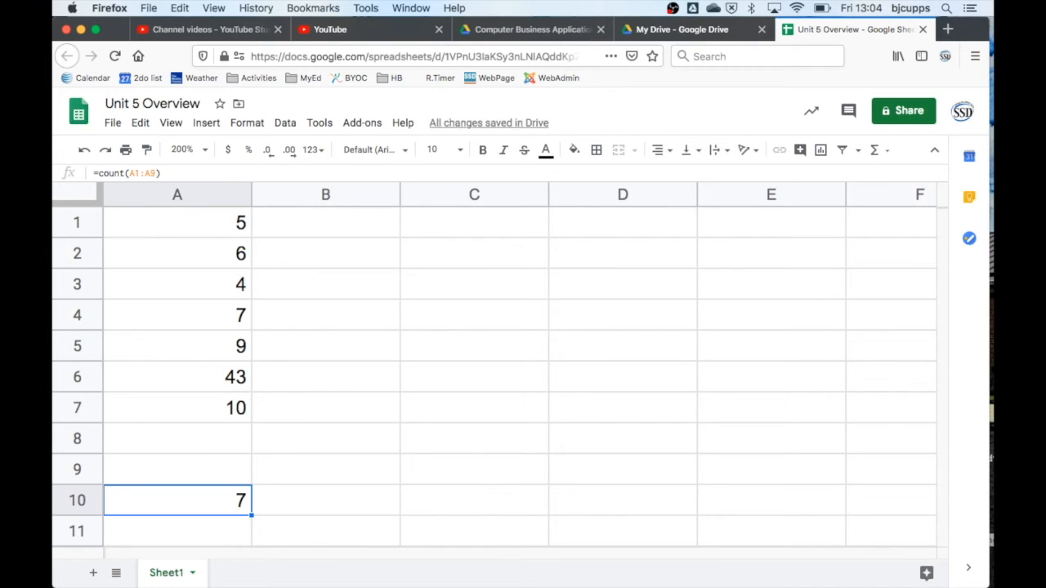
{"action": "key", "text": "Up"}
{"action": "key", "text": "Up"}
{"action": "type", "text": "a"}
{"action": "key", "text": "Tab"}
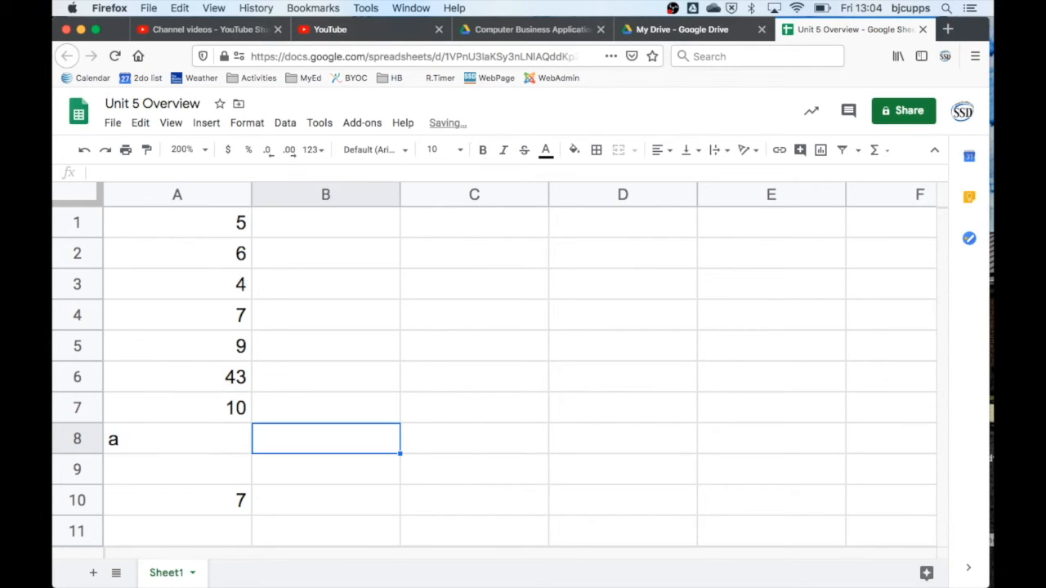
Enter "Hi there!" in cell A9 and check the COUNT formula in cell A10 again.
{"action": "key", "text": "Down"}
{"action": "key", "text": "Left"}
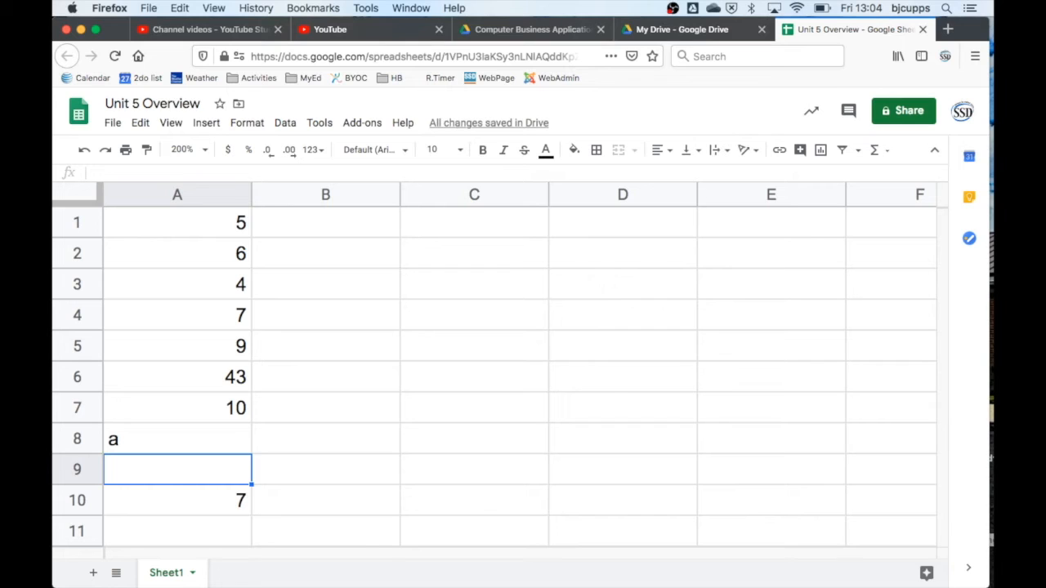
{"action": "type", "text": "Hi there!"}
{"action": "key", "text": "Tab"}
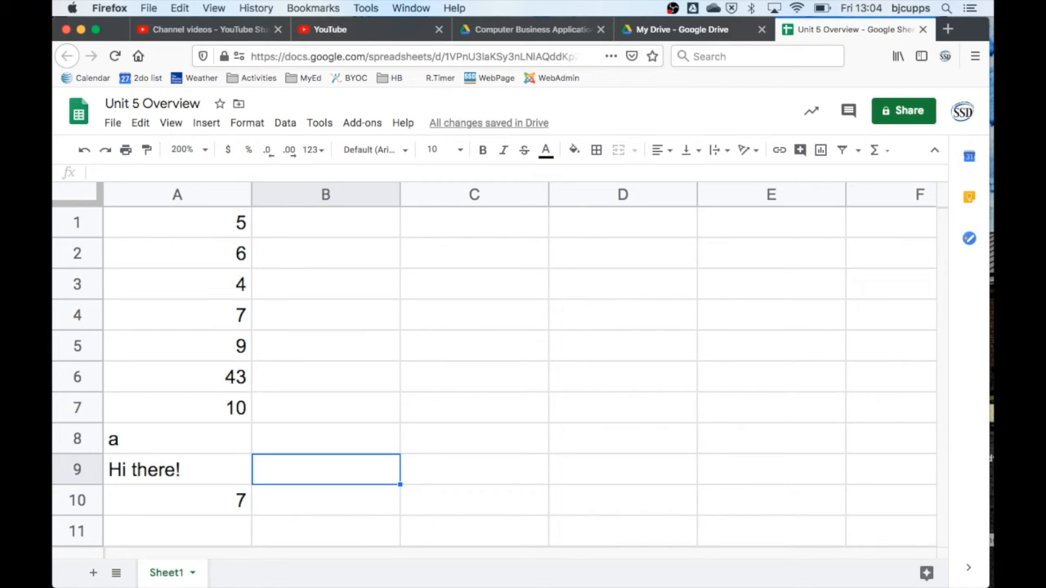
{"action": "key", "text": "Left"}
{"action": "key", "text": "Down"}
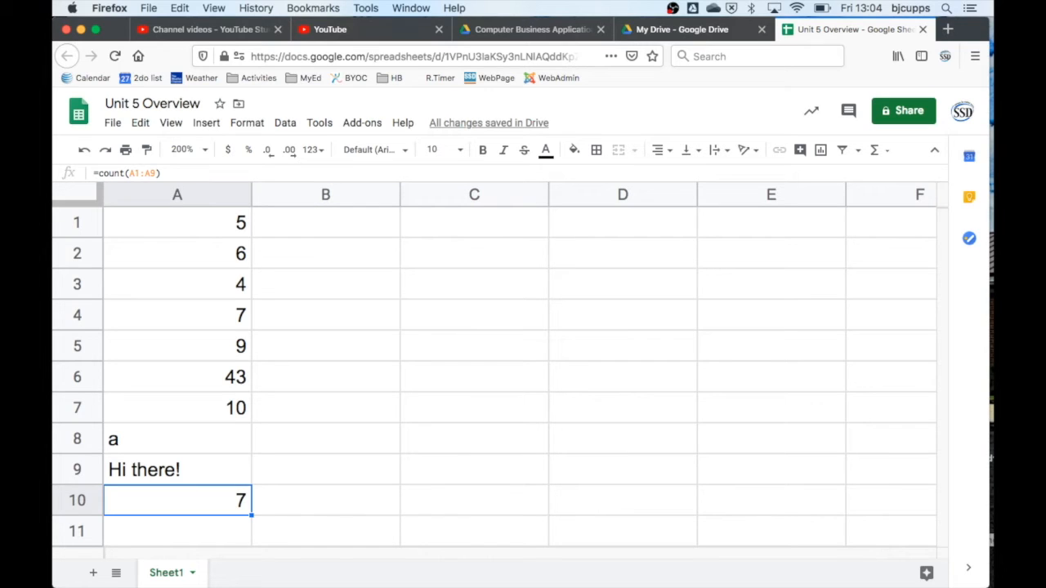
Undo the text entries in cells A9 and A8 and select the COUNT formula in cell A10.
{"action": "key", "text": "super+z"}
{"action": "key", "text": "super+z"}
{"action": "key", "text": "Down"}
{"action": "key", "text": "Down"}
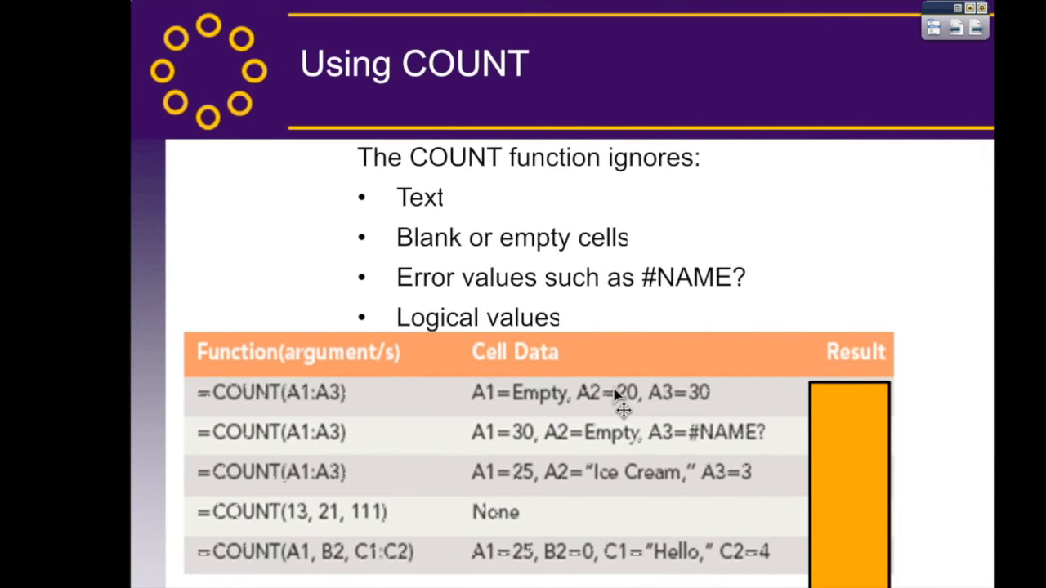
Reveal the first result on the "Using COUNT" slide and advance to "The COUNTA Function" slide.
{"action": "left_click", "coordinate": [836, 414]}
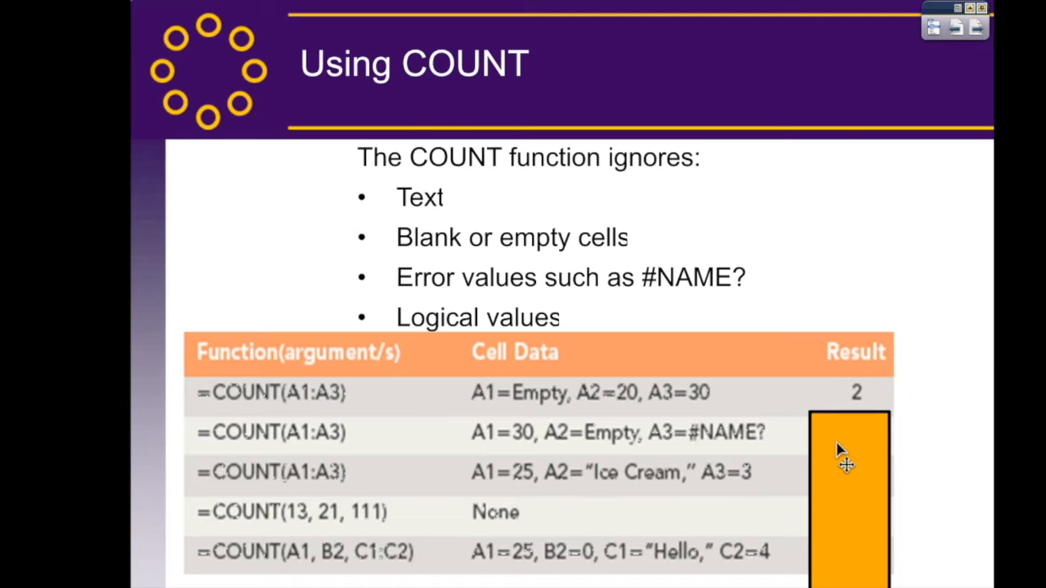
{"action": "left_click", "coordinate": [931, 465]}
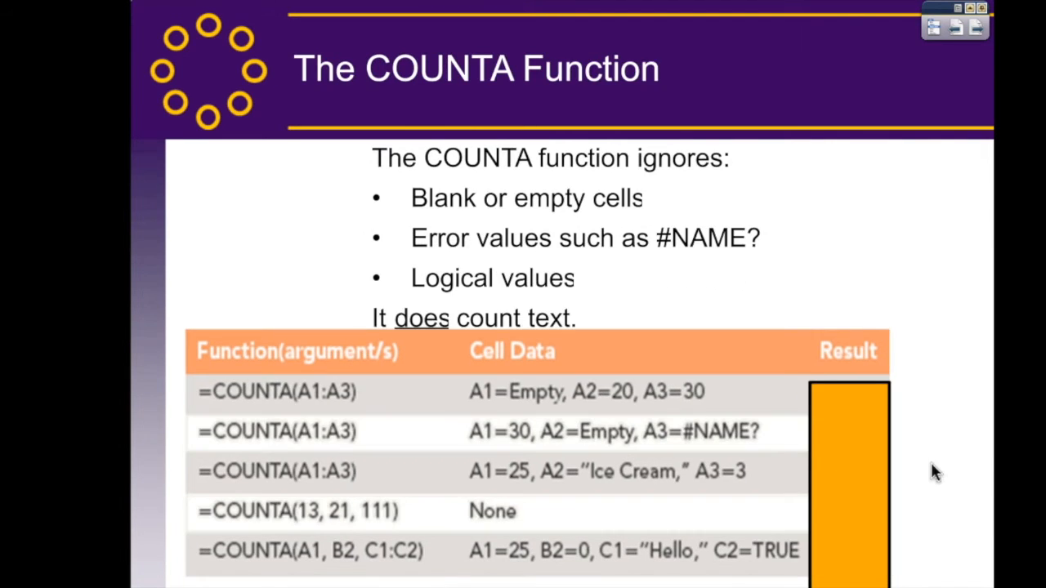
Switch to the spreadsheet and change the formula in cell A10 to =COUNTA(A1:A9).
{"action": "key", "text": "super+Tab"}
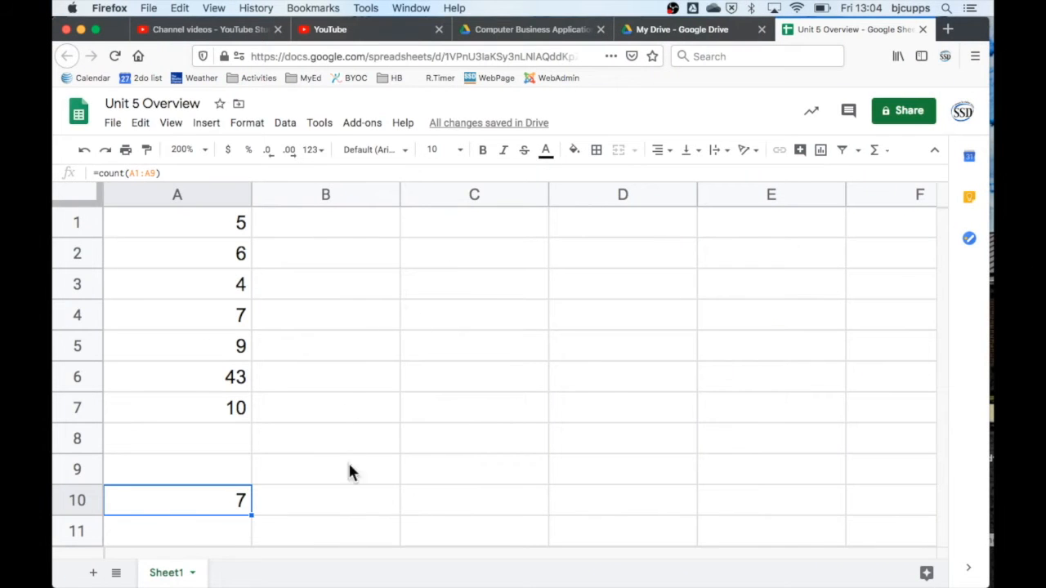
{"action": "double_click", "coordinate": [212, 505]}
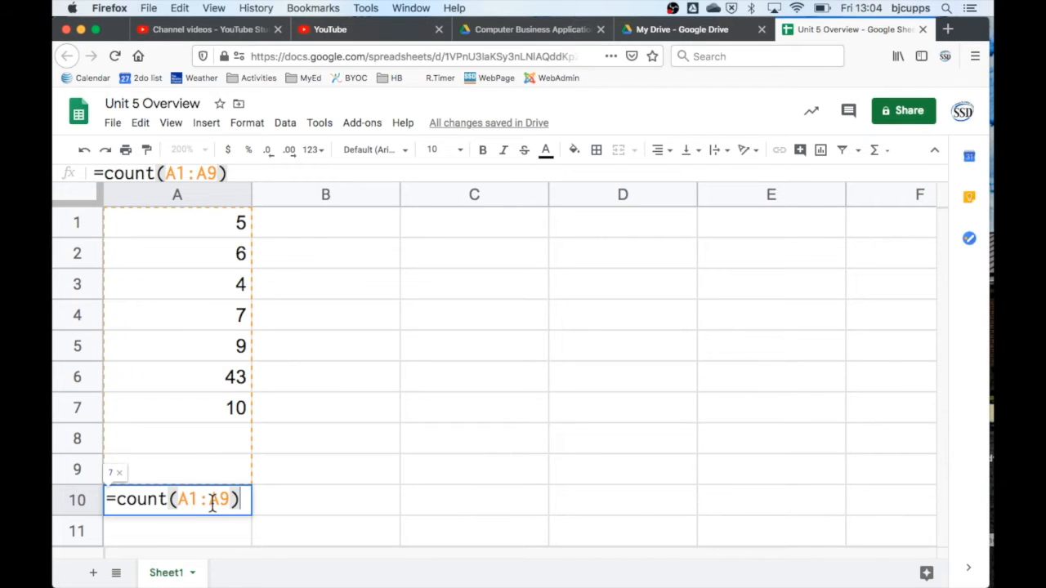
{"action": "left_click", "coordinate": [168, 499]}
{"action": "type", "text": "a"}
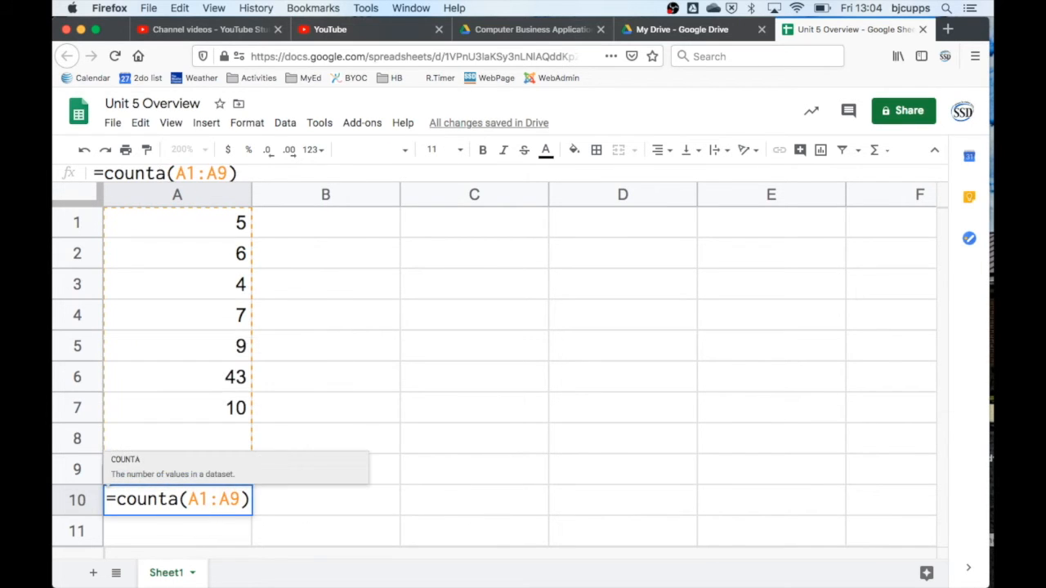
{"action": "key", "text": "End"}
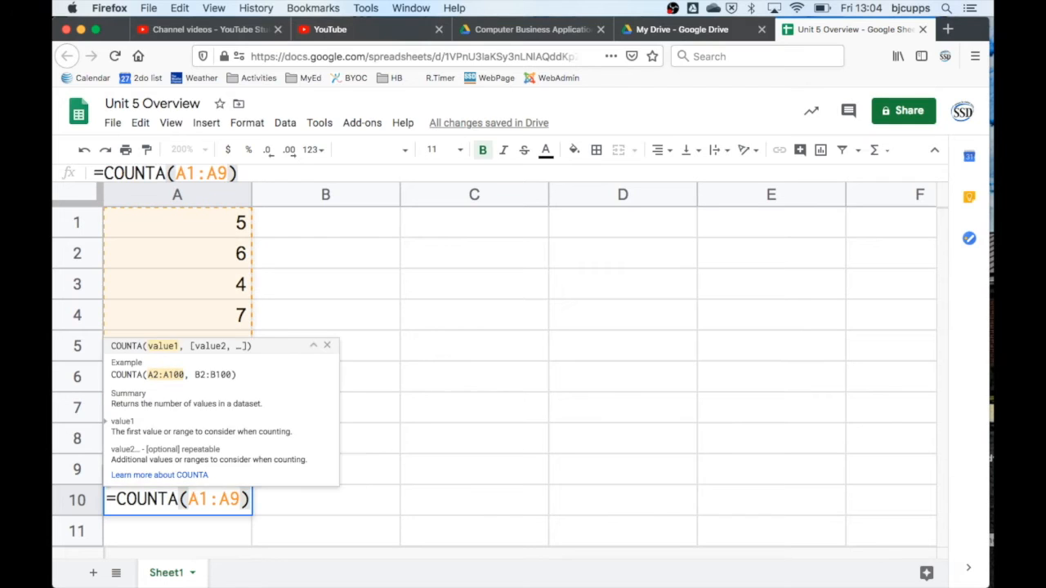
{"action": "key", "text": "Return"}
{"action": "left_click", "coordinate": [175, 500]}
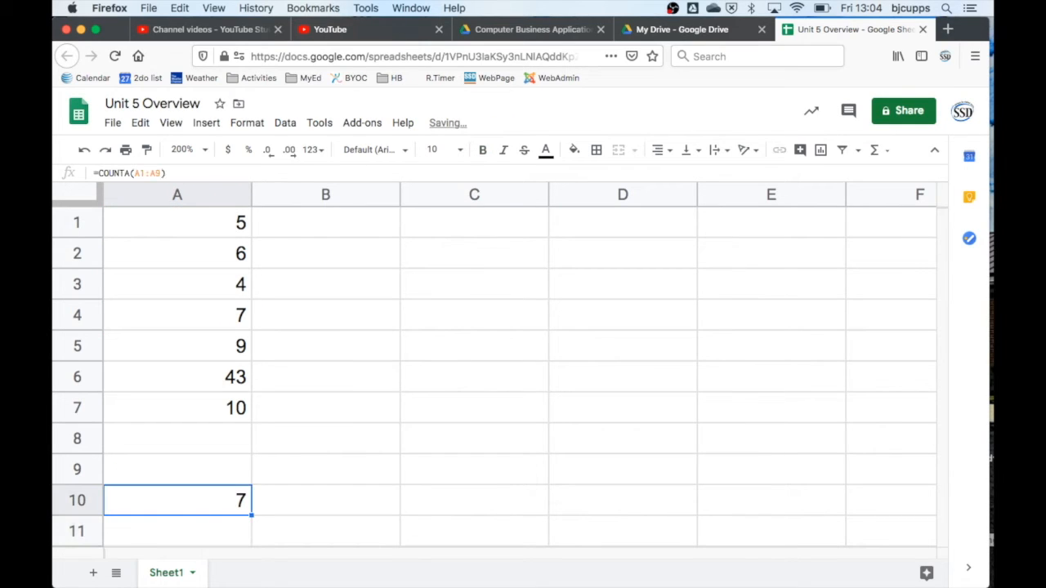
Enter the text "Hi there!" in cell A8.
{"action": "key", "text": "Up"}
{"action": "key", "text": "Up"}
{"action": "key", "text": "Up"}
{"action": "key", "text": "Down"}
{"action": "type", "text": "H"}
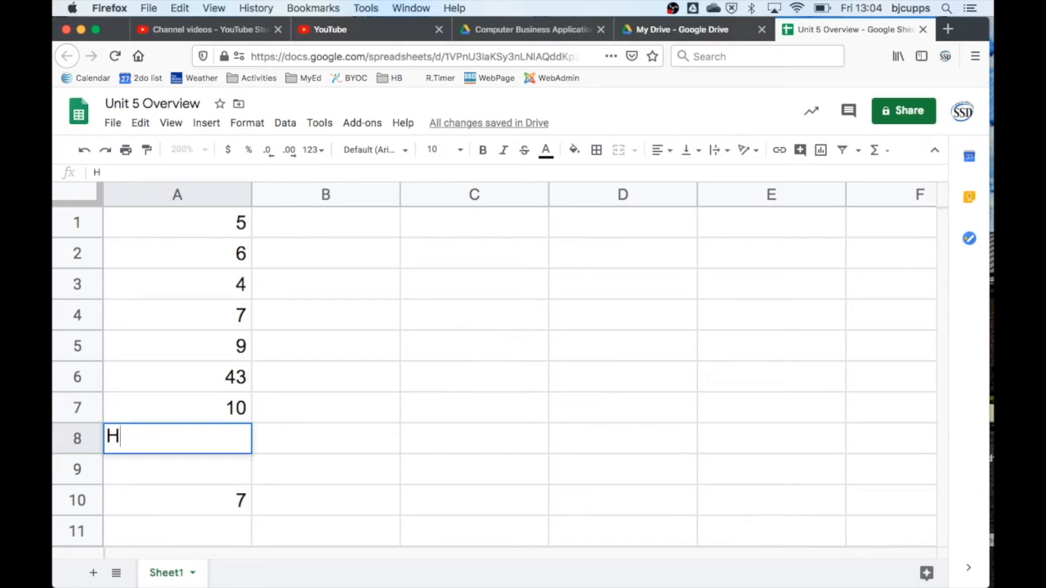
{"action": "type", "text": "i there!"}
{"action": "key", "text": "Tab"}
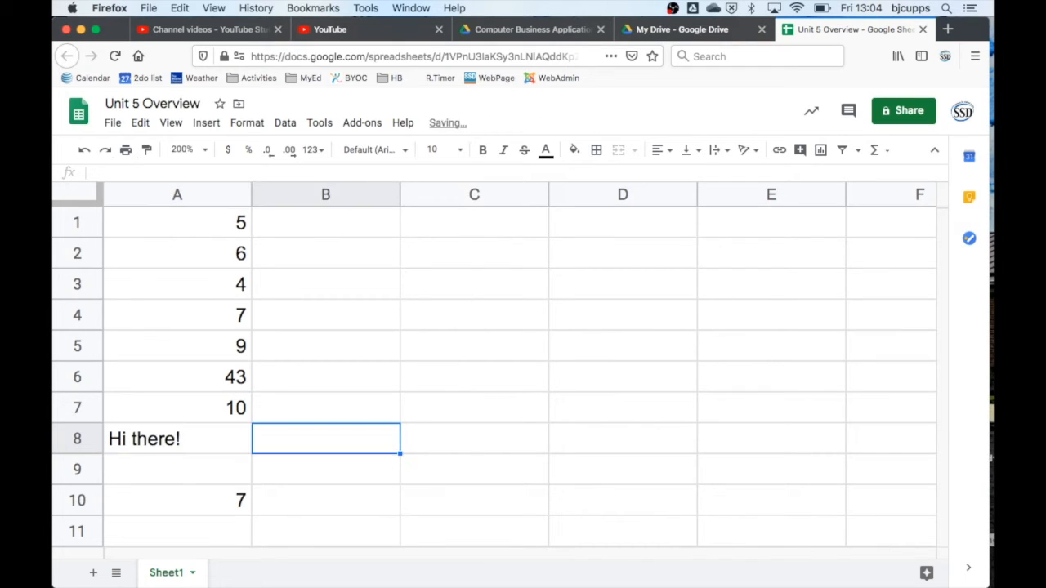
Enter the symbol string "•√°∆˚¬˙…πøˆ" in cell A9.
{"action": "key", "text": "Left"}
{"action": "key", "text": "Down"}
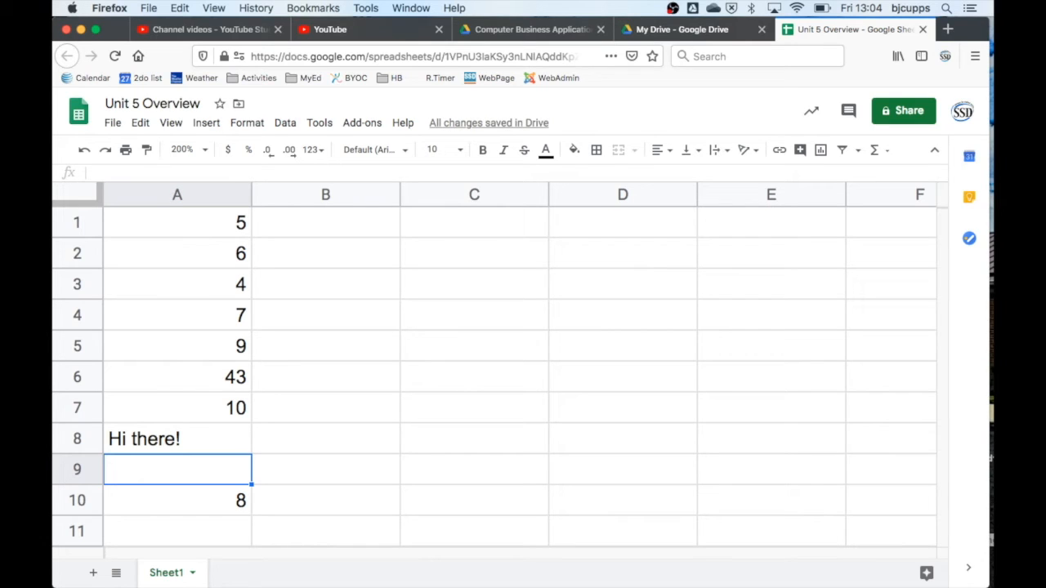
{"action": "type", "text": "•"}
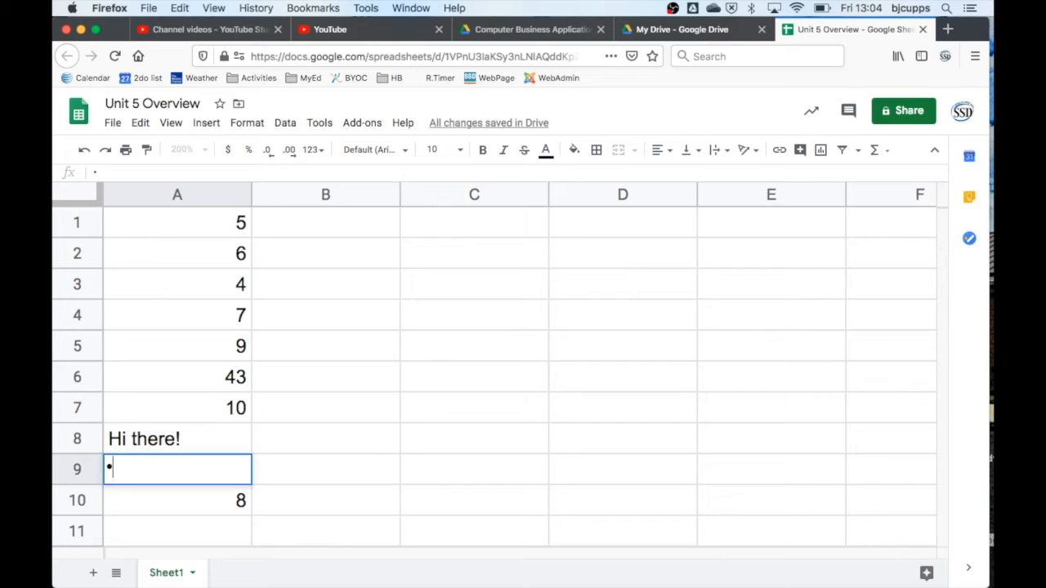
{"action": "type", "text": "√°Δ˚¬˙…πøˆ"}
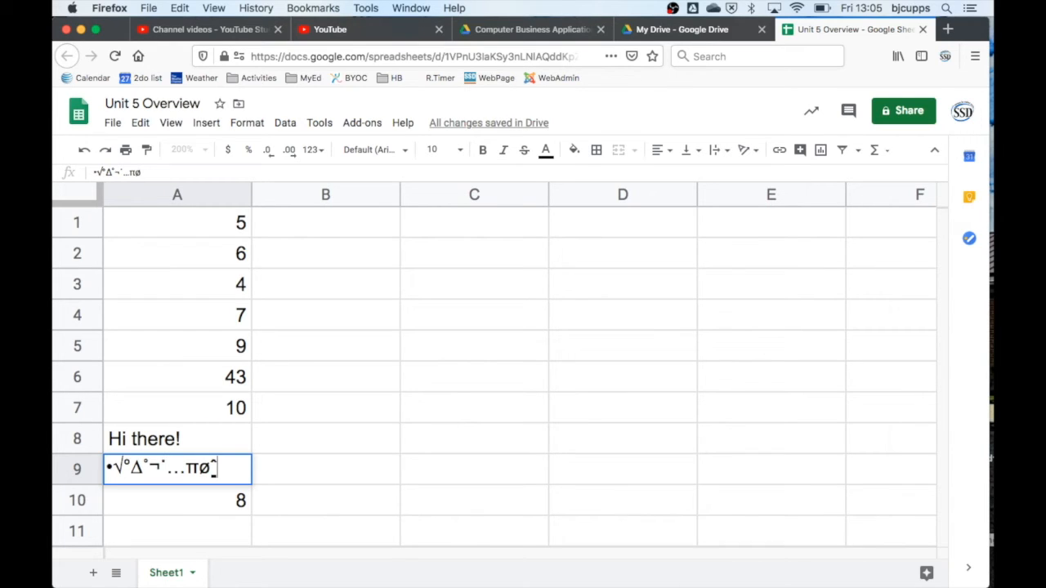
{"action": "key", "text": "Return"}
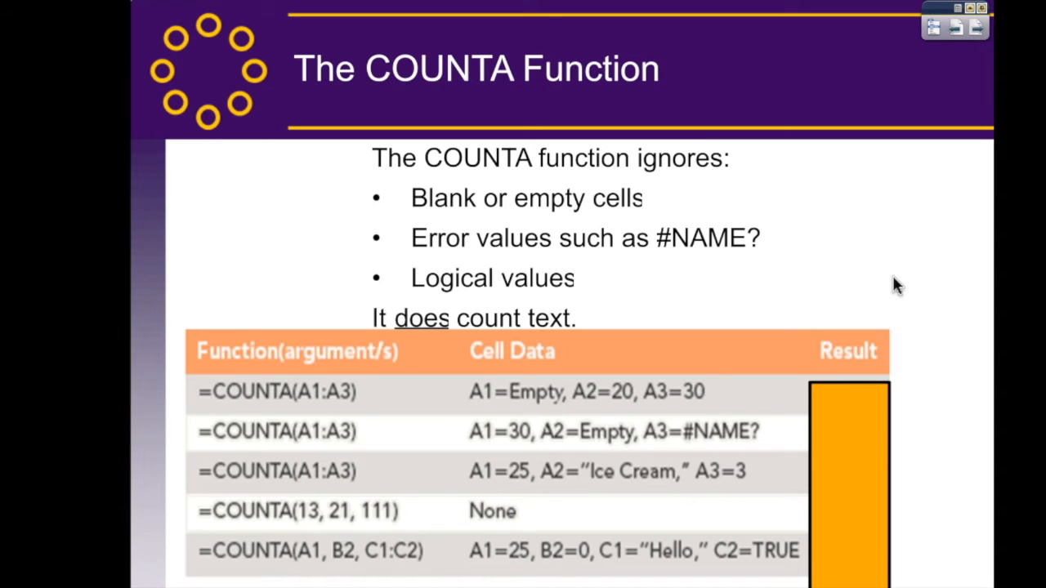
Advance to the "Using AVERAGE" slide and replace the formula in spreadsheet cell A10 with =AVERAGE(A1:A9).
{"action": "key", "text": "Right"}
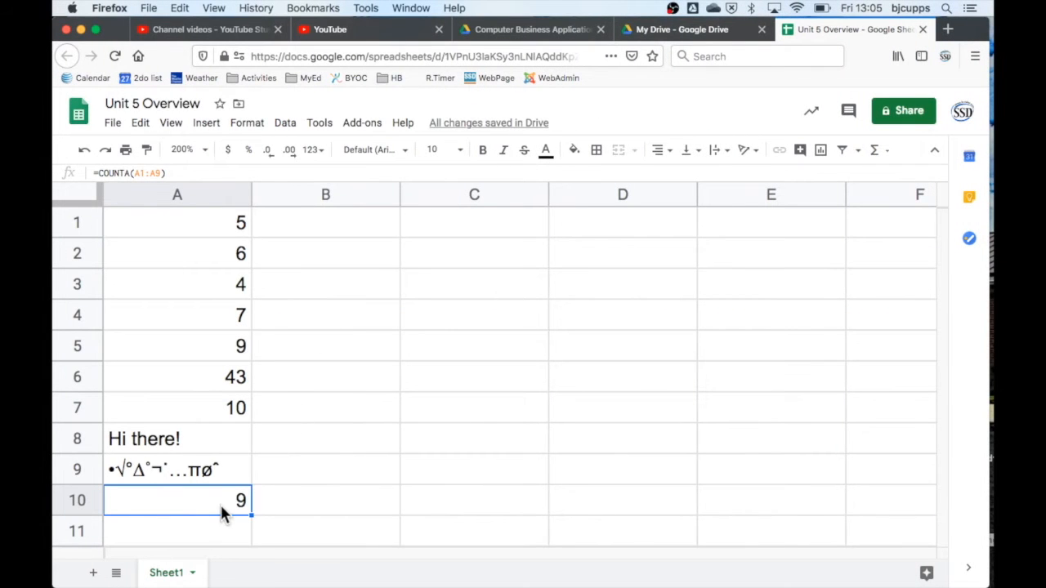
{"action": "type", "text": "=average"}
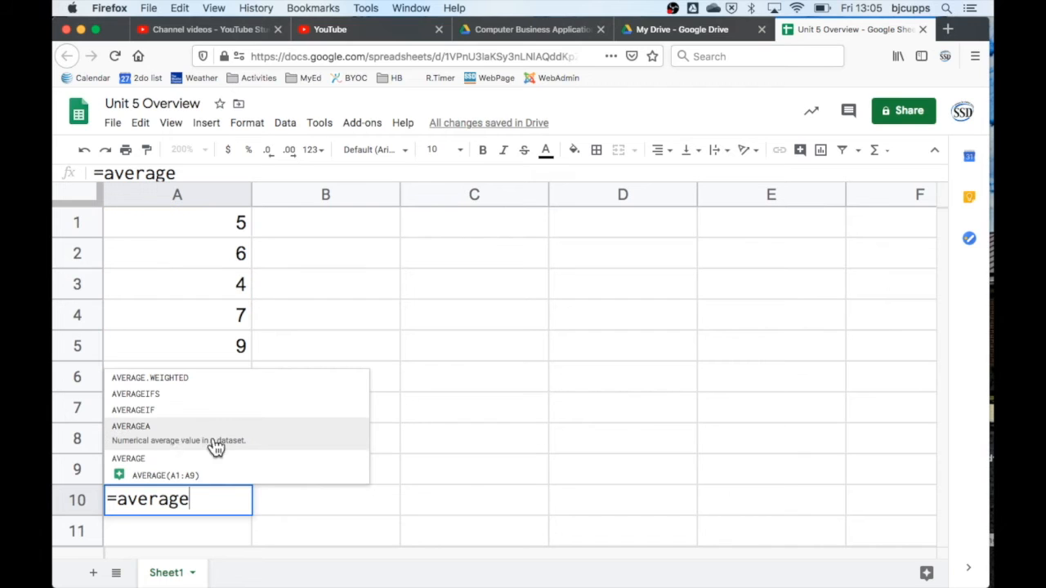
{"action": "left_click", "coordinate": [149, 460]}
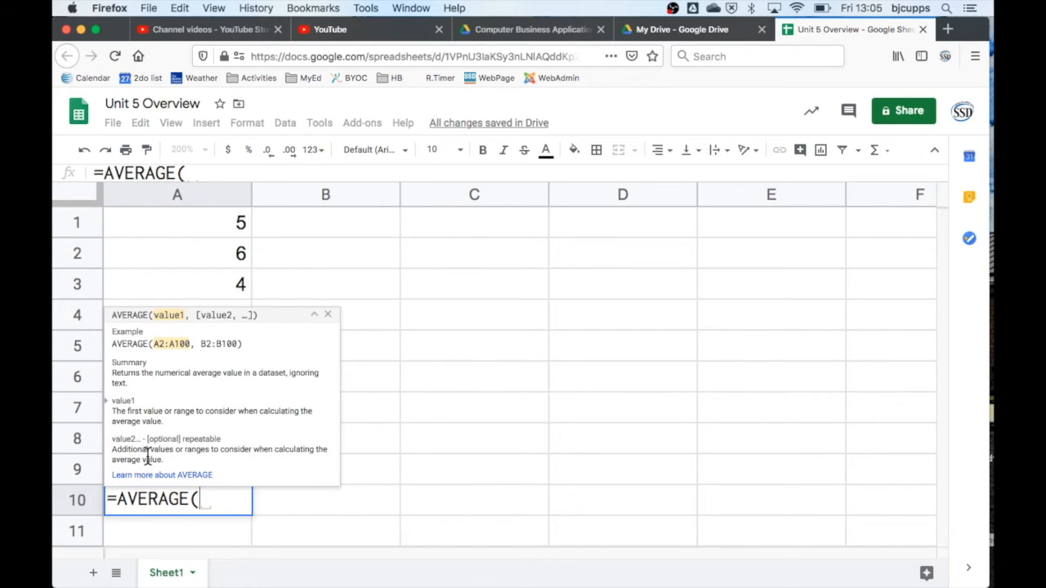
{"action": "type", "text": "a1:a9"}
{"action": "key", "text": "Tab"}
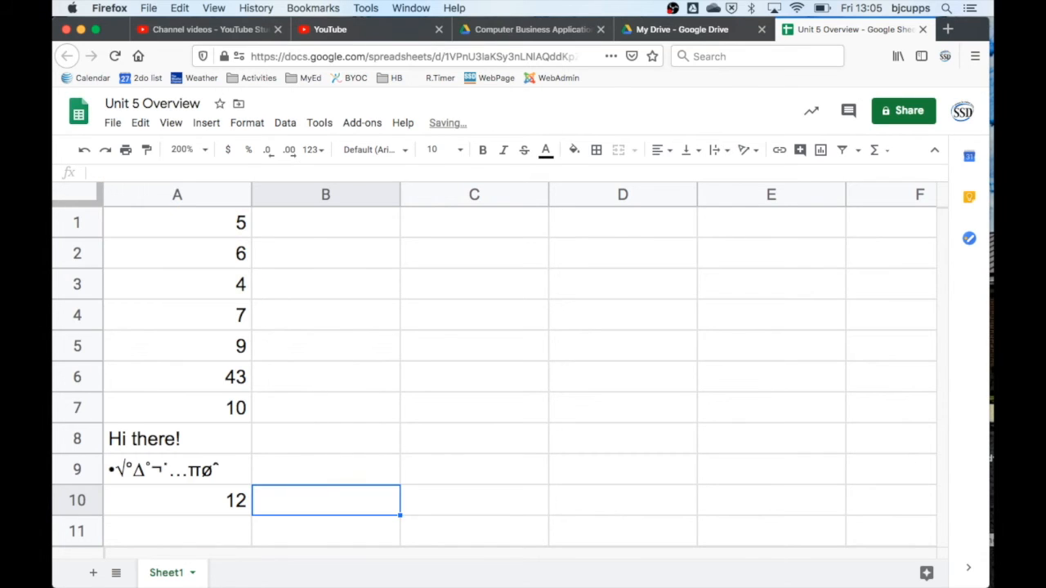
{"action": "left_click", "coordinate": [236, 506]}
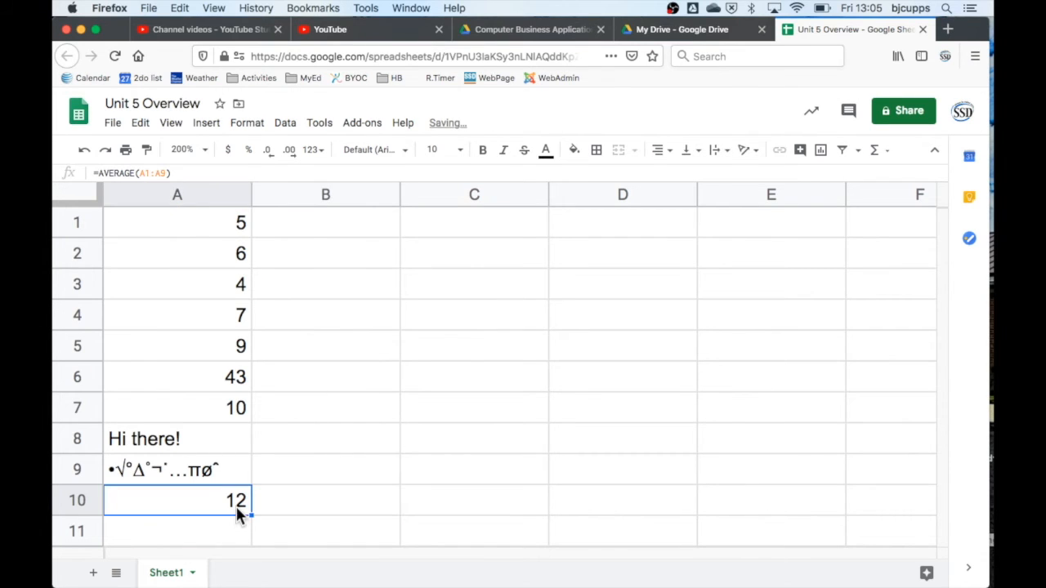
Clear the text from cells A8 and A9 and select the AVERAGE formula in cell A10.
{"action": "left_click", "coordinate": [226, 445]}
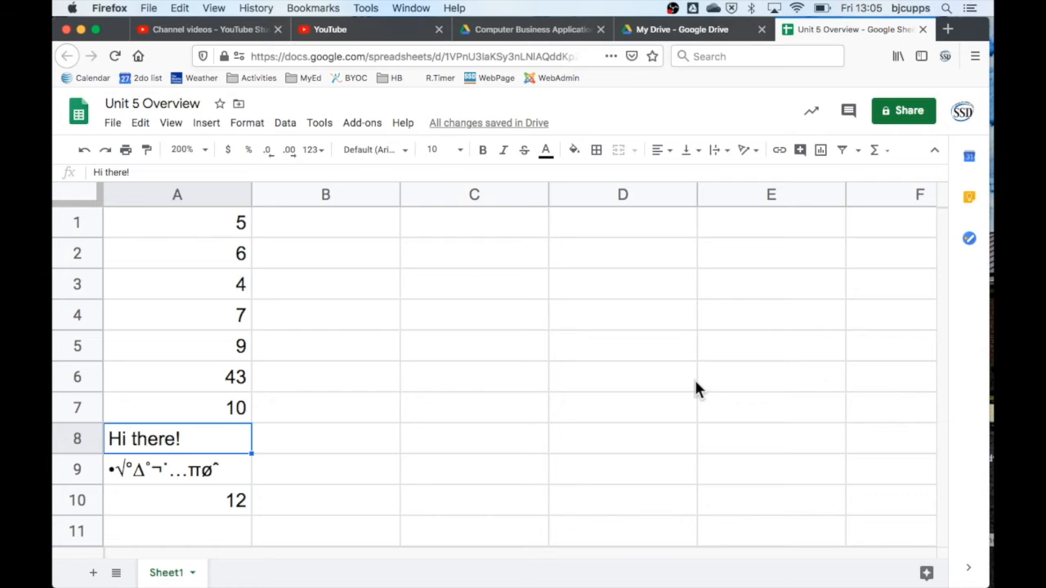
{"action": "key", "text": "Delete"}
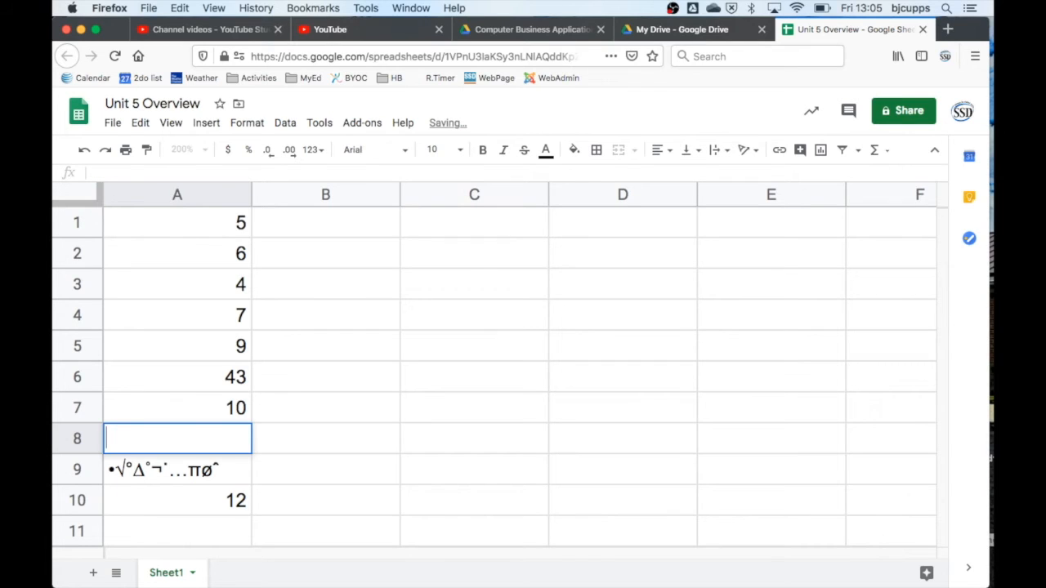
{"action": "key", "text": "Down"}
{"action": "key", "text": "Delete"}
{"action": "key", "text": "Down"}
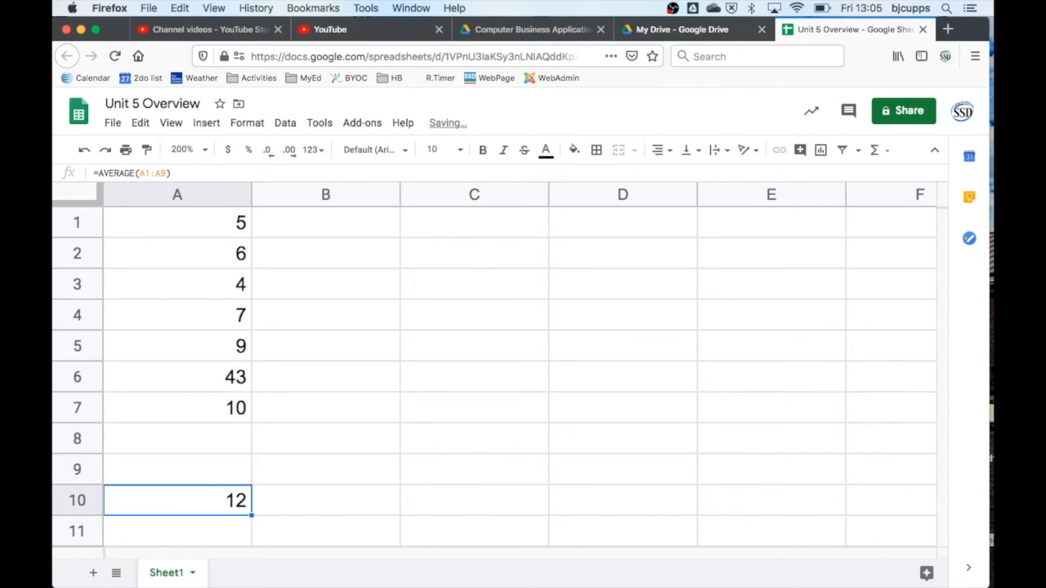
Examine the values and empty cells in the range A1:A9 covered by the AVERAGE formula.
{"action": "left_click", "coordinate": [178, 469]}
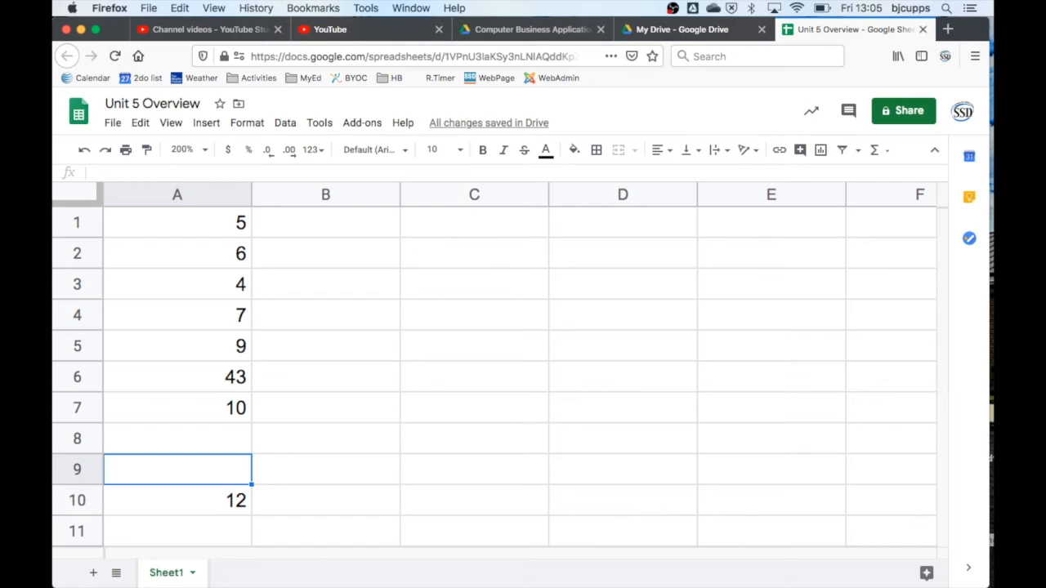
{"action": "key", "text": "Up"}
{"action": "key", "text": "Up"}
{"action": "key", "text": "Up"}
{"action": "key", "text": "Up"}
{"action": "key", "text": "Up"}
{"action": "key", "text": "Up"}
{"action": "key", "text": "Up"}
{"action": "key", "text": "Up"}
{"action": "key", "text": "Down"}
{"action": "key", "text": "Down"}
{"action": "key", "text": "Down"}
{"action": "key", "text": "Down"}
{"action": "key", "text": "Down"}
{"action": "key", "text": "Down"}
{"action": "key", "text": "Down"}
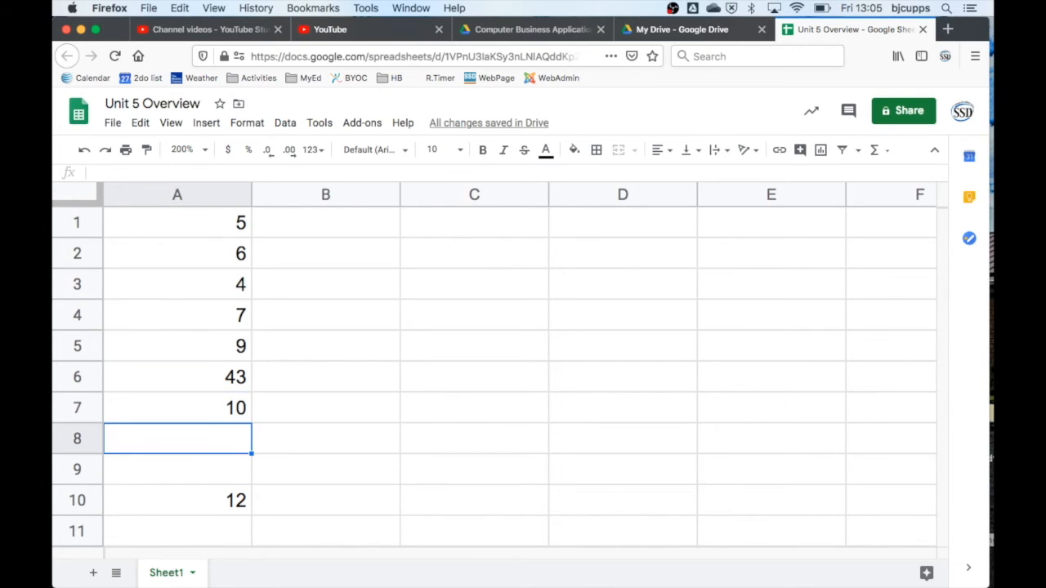
Advance to the "TODAY() and NOW()" slide, and enter =today() in cell C4 of the spreadsheet.
{"action": "key", "text": "super+Tab"}
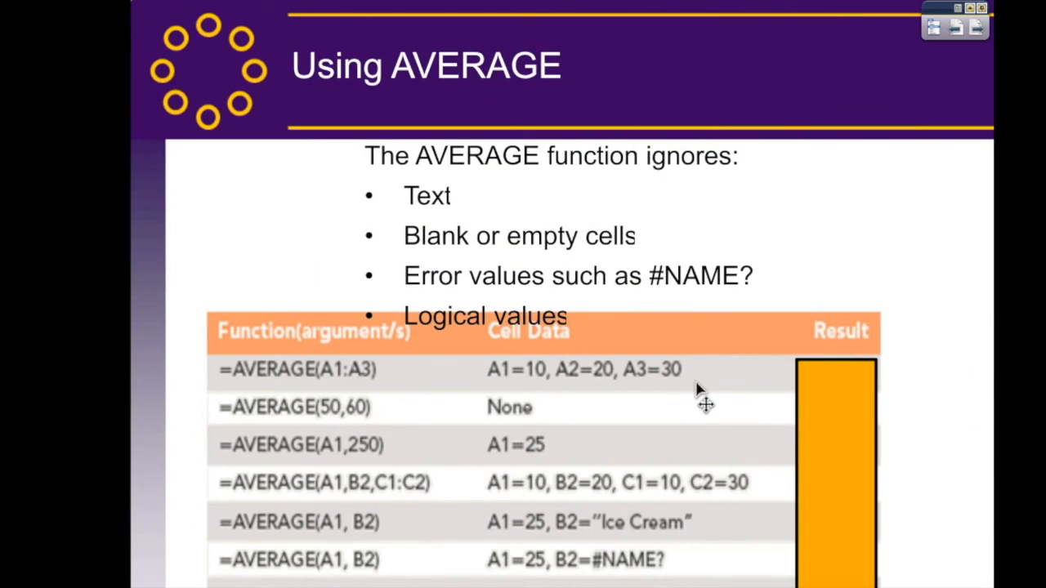
{"action": "key", "text": "Right"}
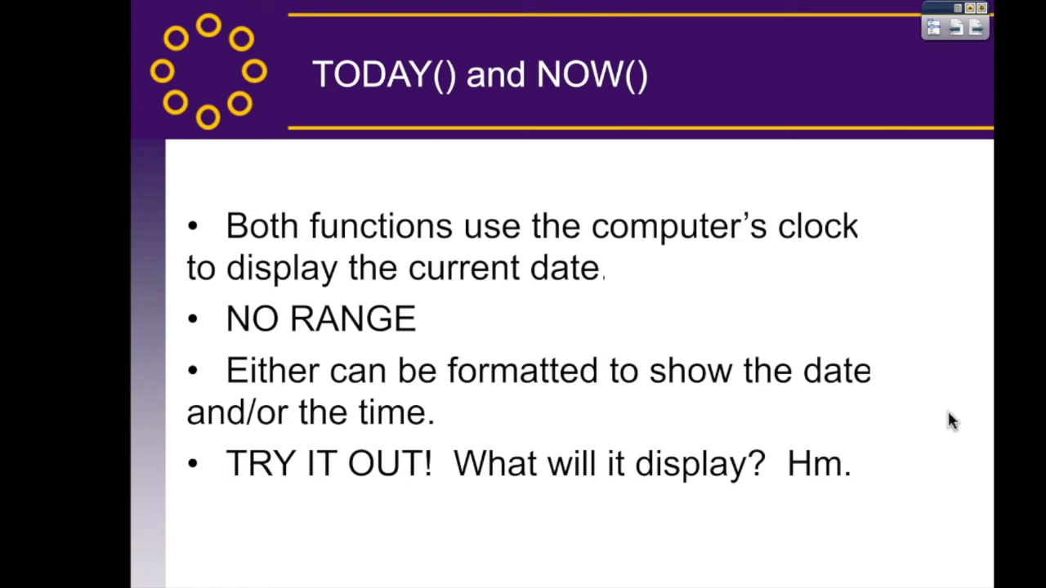
{"action": "key", "text": "super+Tab"}
{"action": "left_click", "coordinate": [463, 304]}
{"action": "type", "text": "="}
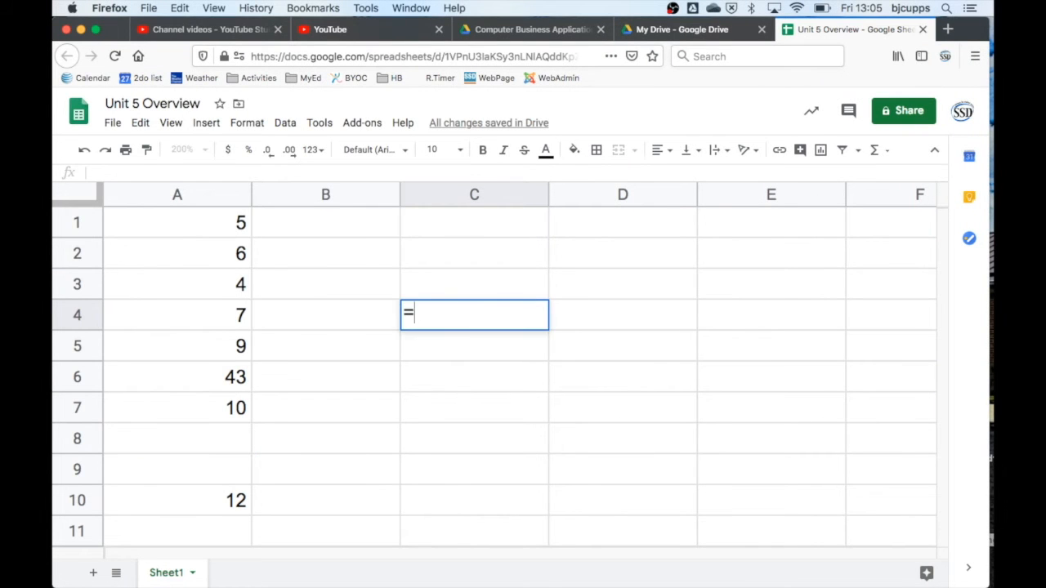
{"action": "type", "text": "today()"}
{"action": "key", "text": "Return"}
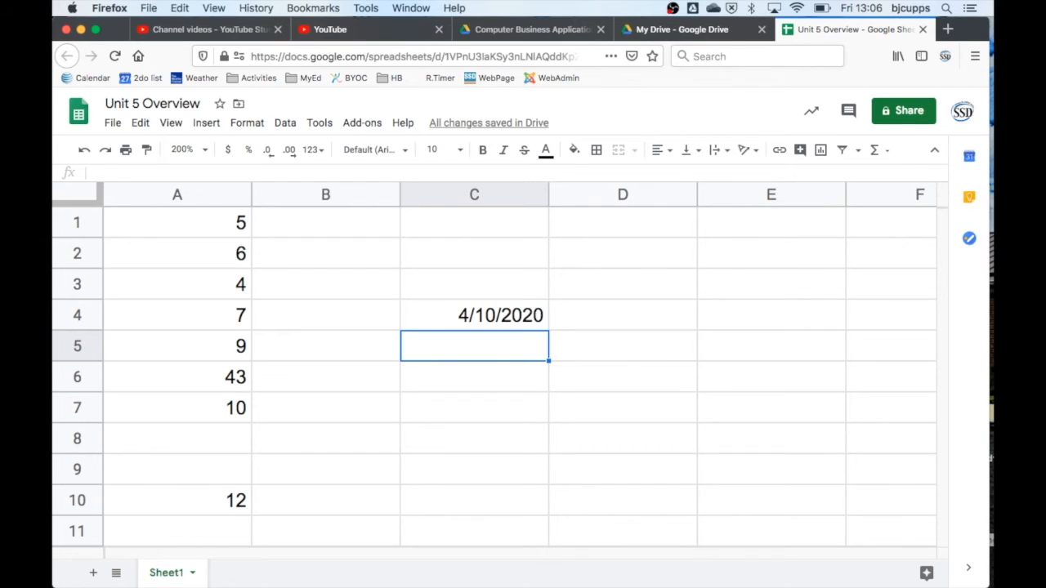
Enter =now() in cell C7 and widen column C to fit the full date and time.
{"action": "left_click", "coordinate": [474, 315]}
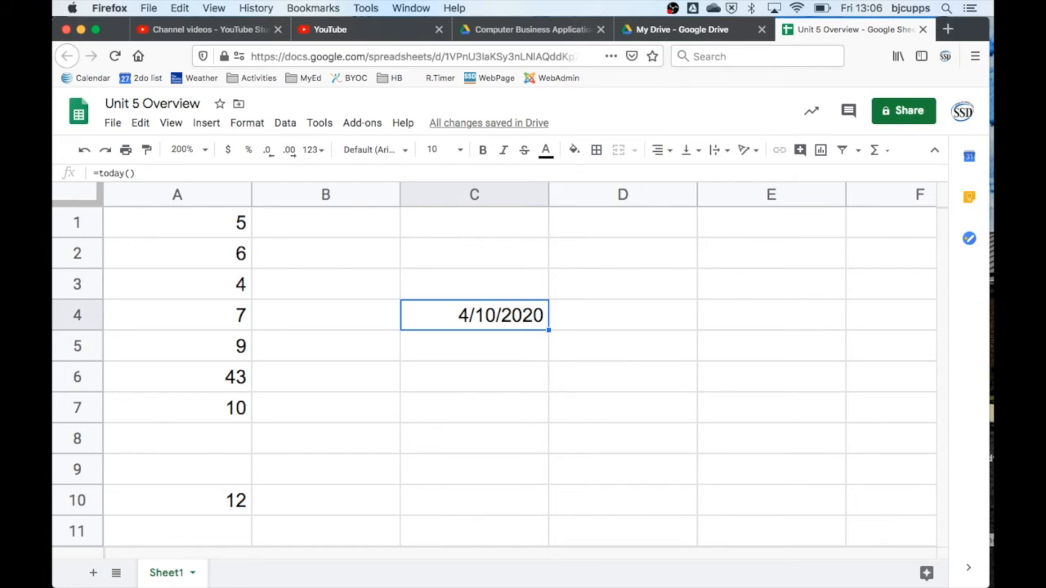
{"action": "key", "text": "Down"}
{"action": "key", "text": "Down"}
{"action": "key", "text": "Down"}
{"action": "type", "text": "=now()"}
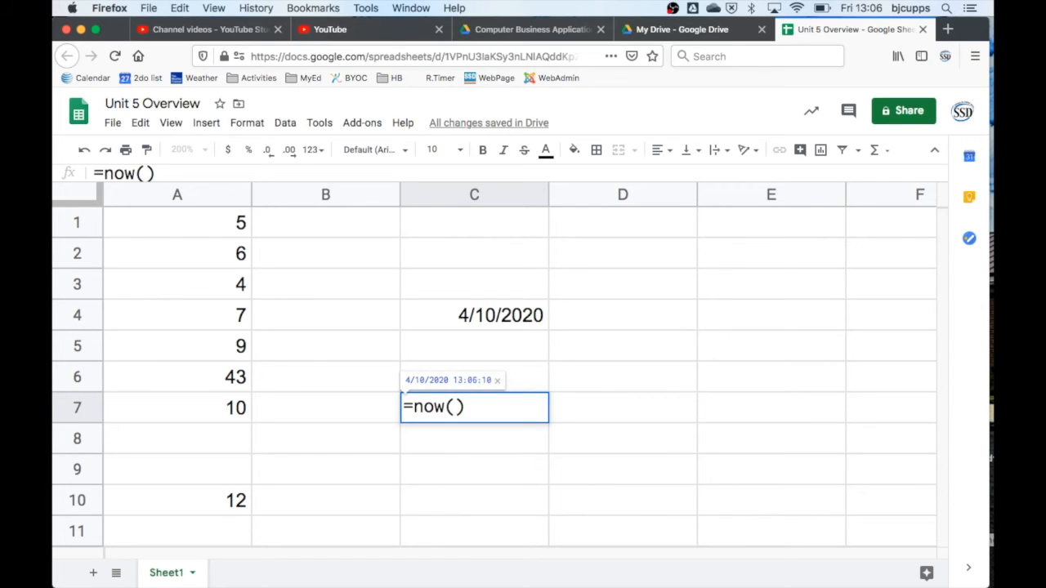
{"action": "key", "text": "Return"}
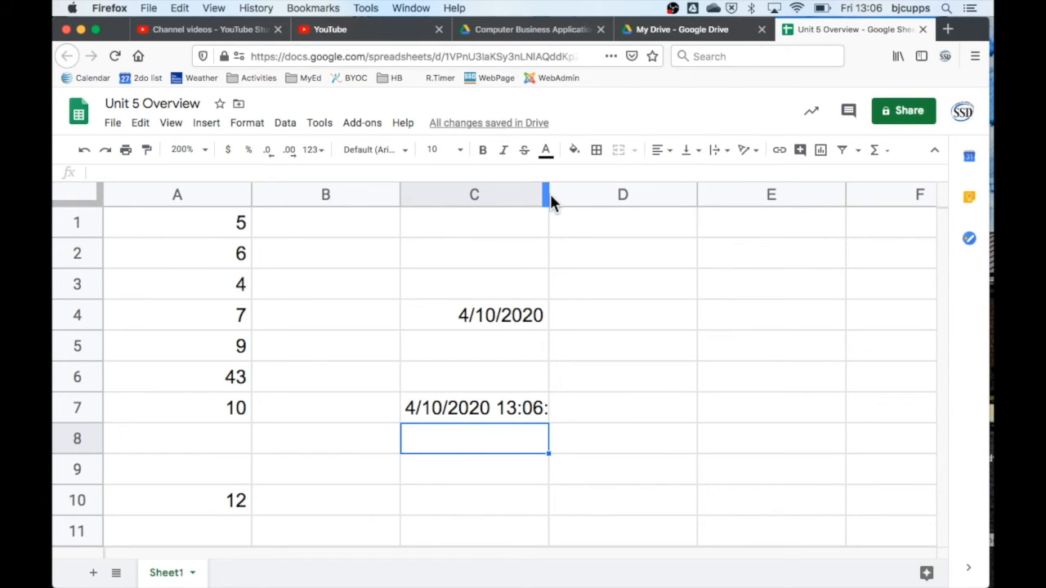
{"action": "left_click_drag", "start_coordinate": [549, 194], "coordinate": [574, 197]}
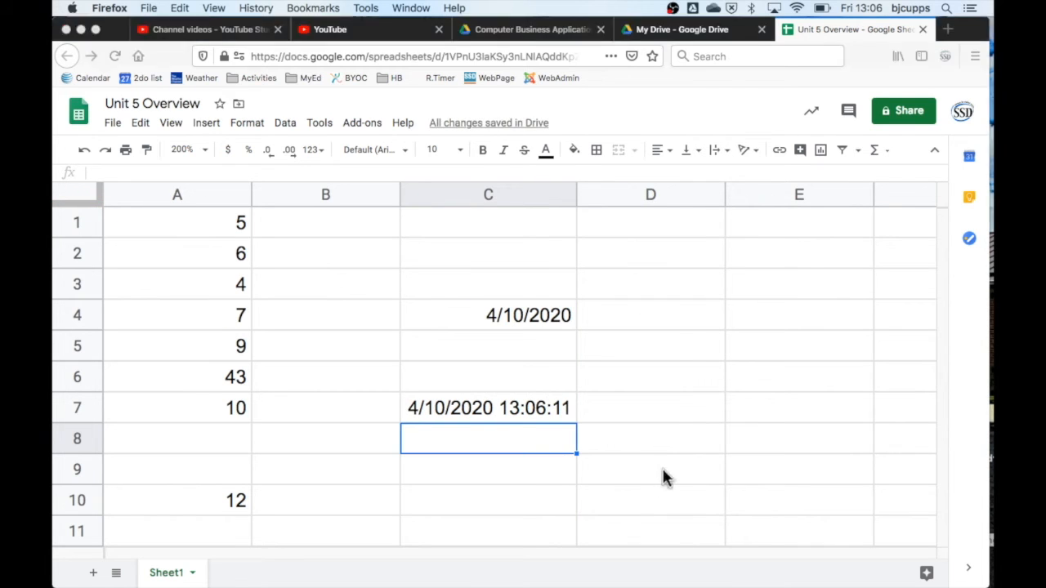
Advance to the "Autocomplete & Formulas" slide and begin entering =coun in spreadsheet cell A10 to display the formula suggestions.
{"action": "key", "text": "ctrl+Right"}
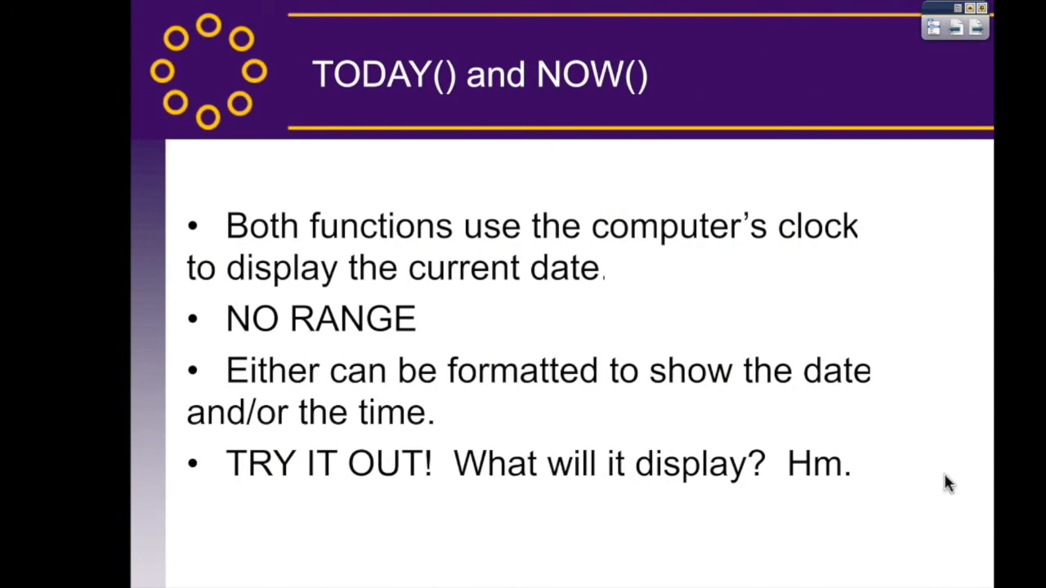
{"action": "key", "text": "Right"}
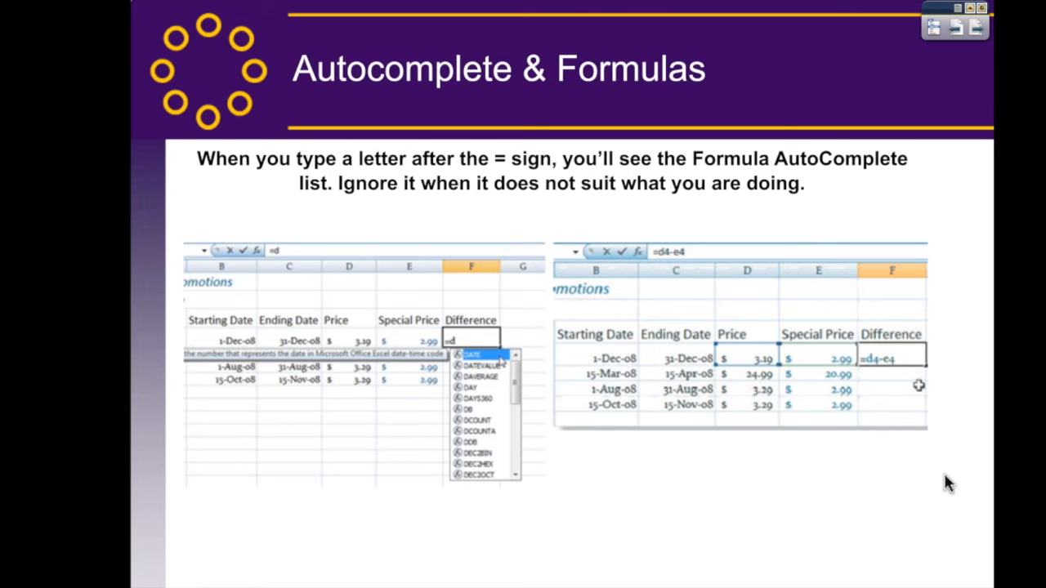
{"action": "key", "text": "super+Tab"}
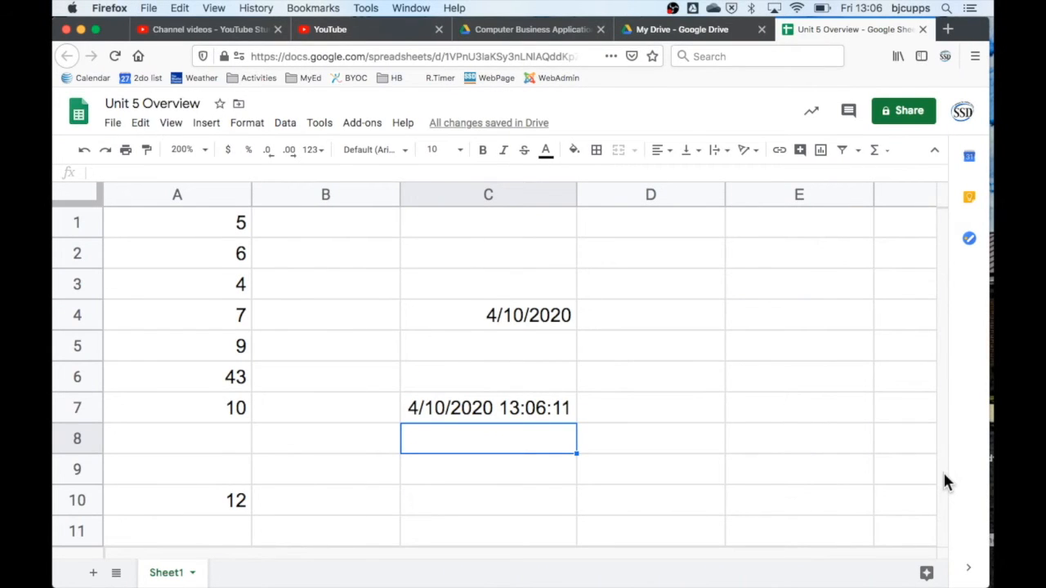
{"action": "key", "text": "Left"}
{"action": "key", "text": "Left"}
{"action": "key", "text": "Down"}
{"action": "key", "text": "Down"}
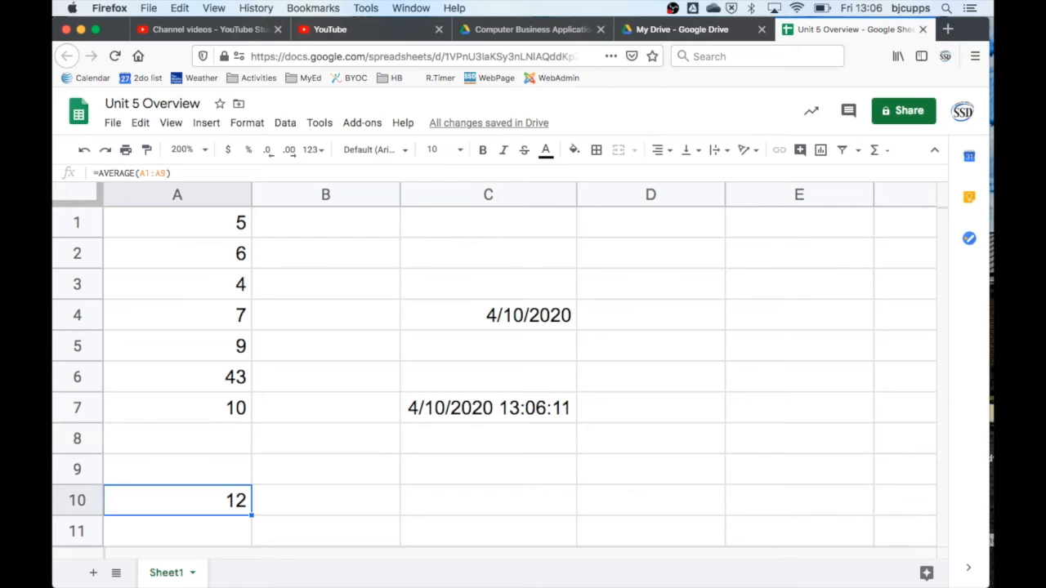
{"action": "type", "text": "="}
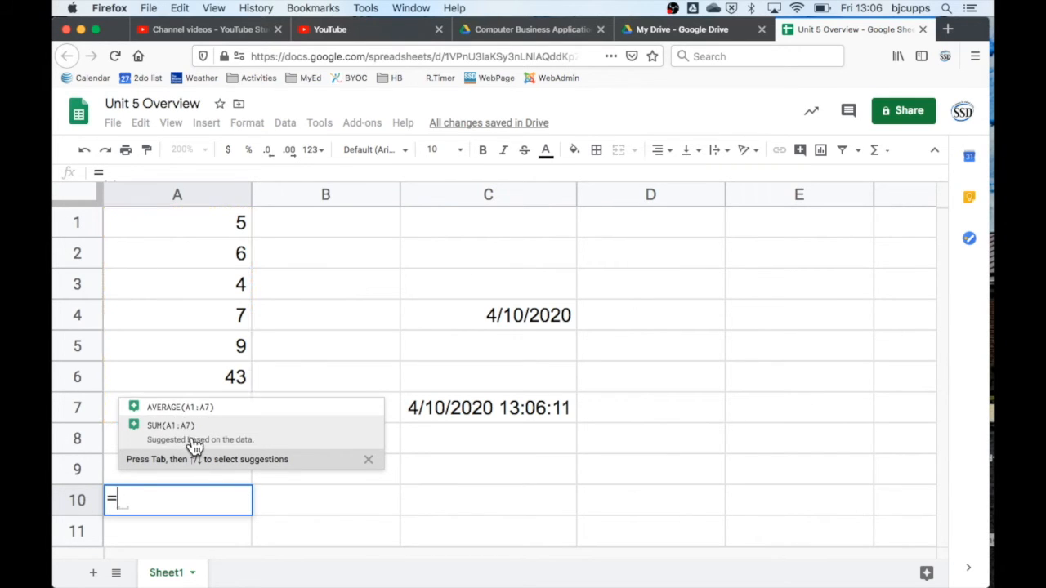
{"action": "type", "text": "coun"}
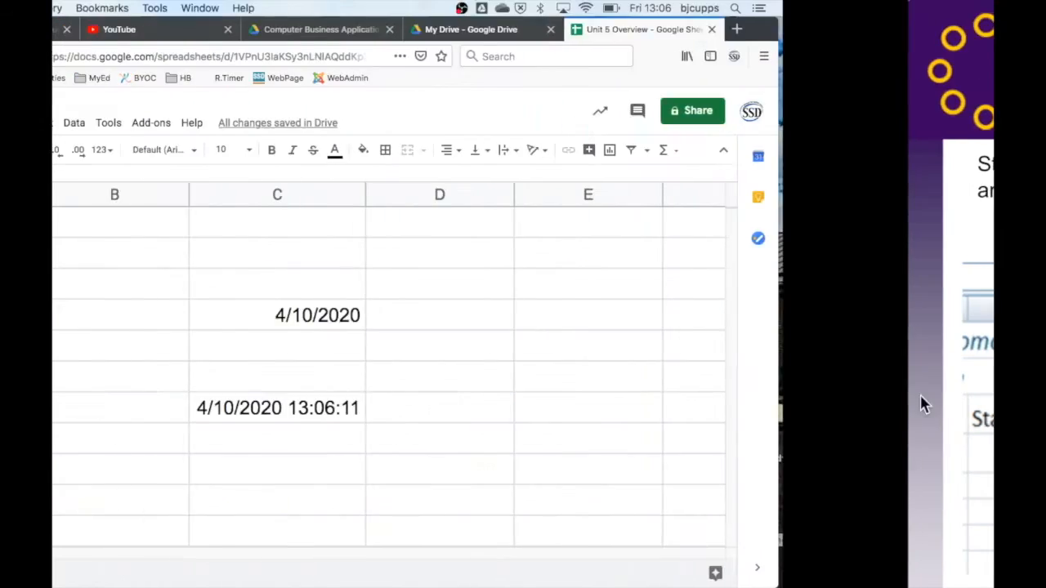
Build the formula =A3+A10+C4 in cell D9 by pointing to the referenced cells.
{"action": "left_click", "coordinate": [645, 471]}
{"action": "type", "text": "="}
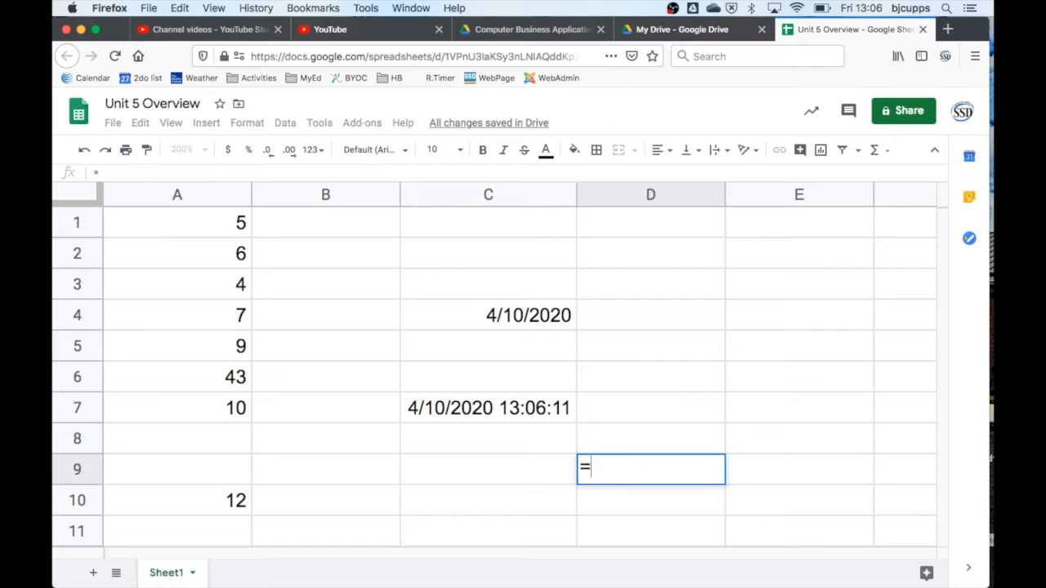
{"action": "left_click", "coordinate": [195, 276]}
{"action": "type", "text": "+"}
{"action": "left_click", "coordinate": [212, 502]}
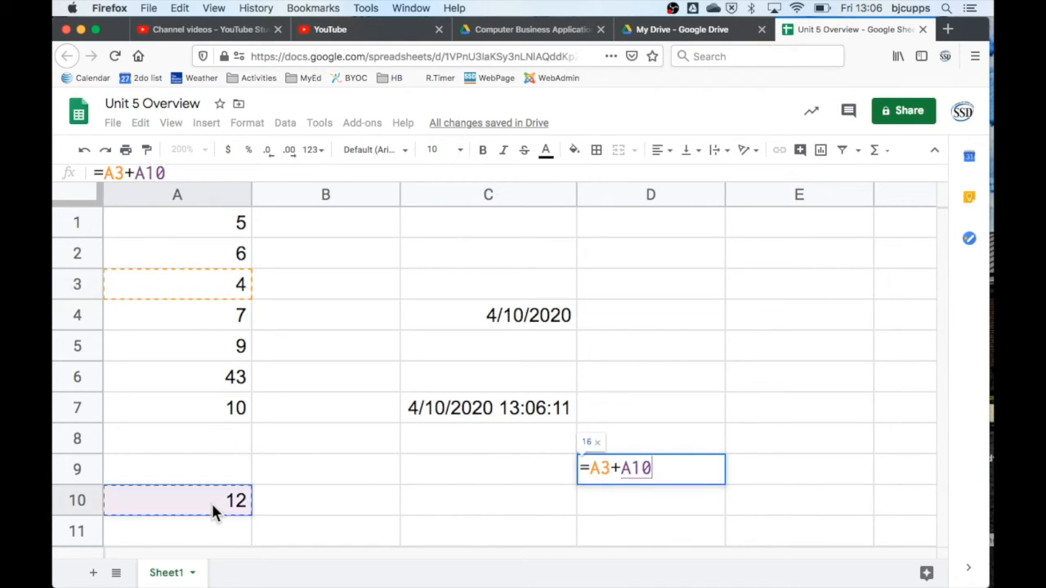
{"action": "type", "text": "+"}
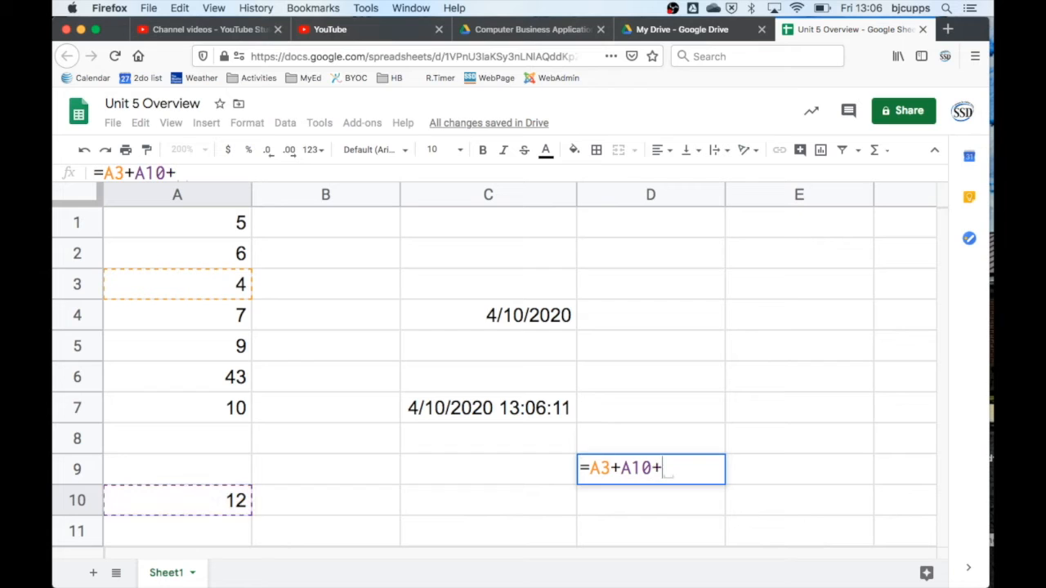
{"action": "left_click", "coordinate": [461, 319]}
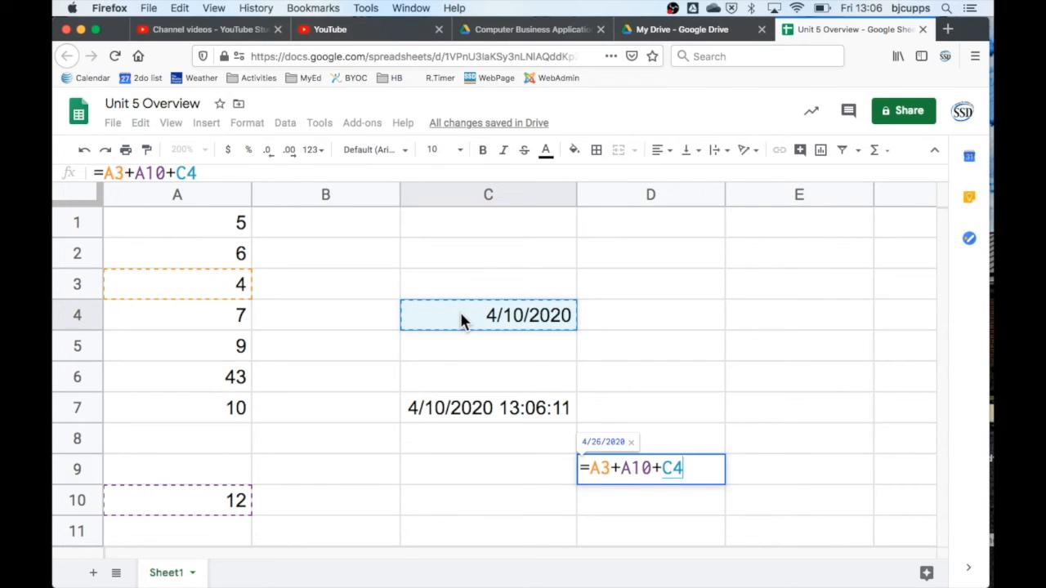
{"action": "key", "text": "Return"}
{"action": "key", "text": "Up"}
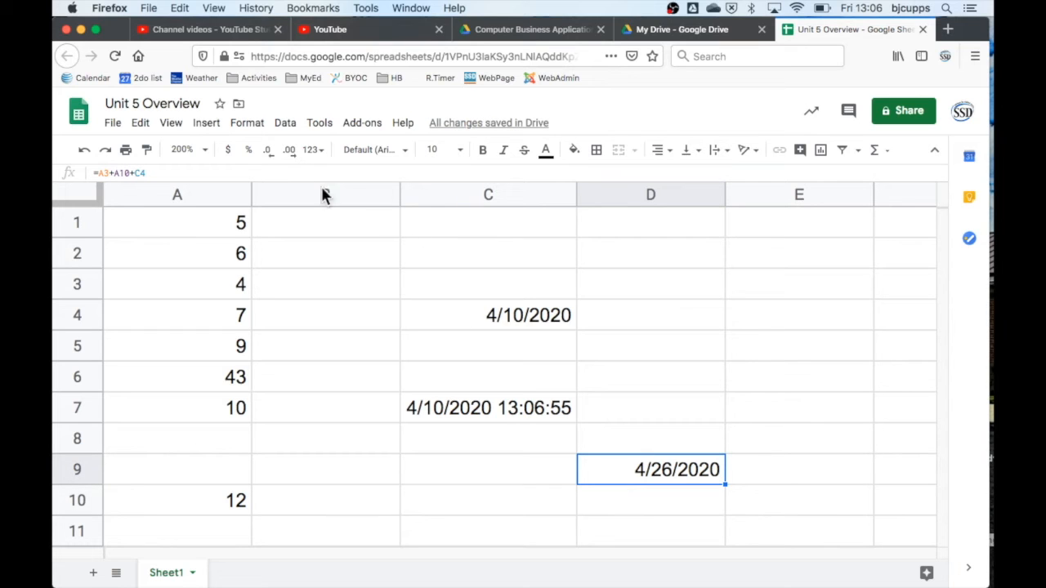
Format the result in cell D9 as a Number.
{"action": "left_click", "coordinate": [250, 124]}
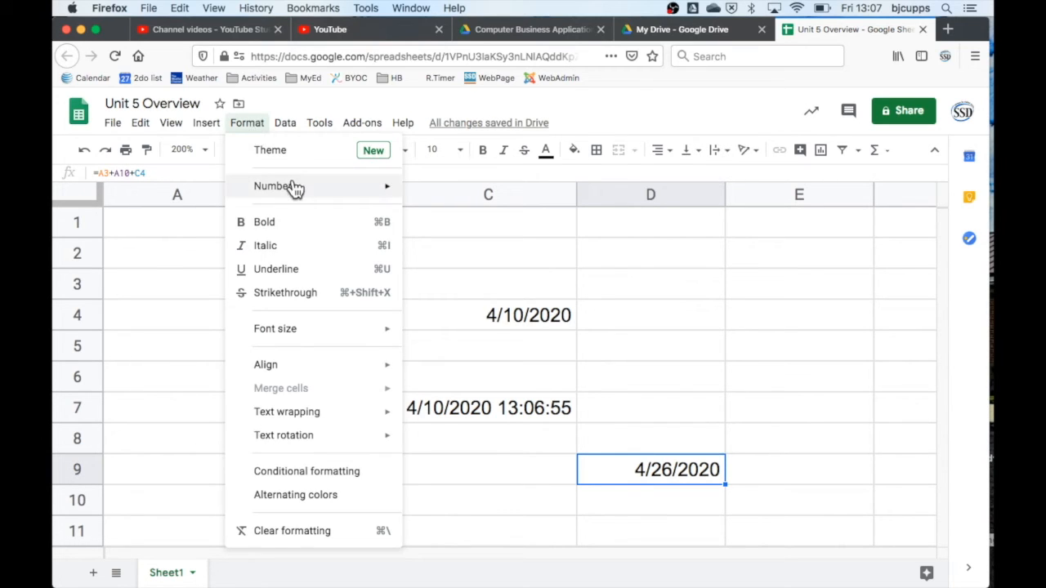
{"action": "mouse_move", "coordinate": [295, 188]}
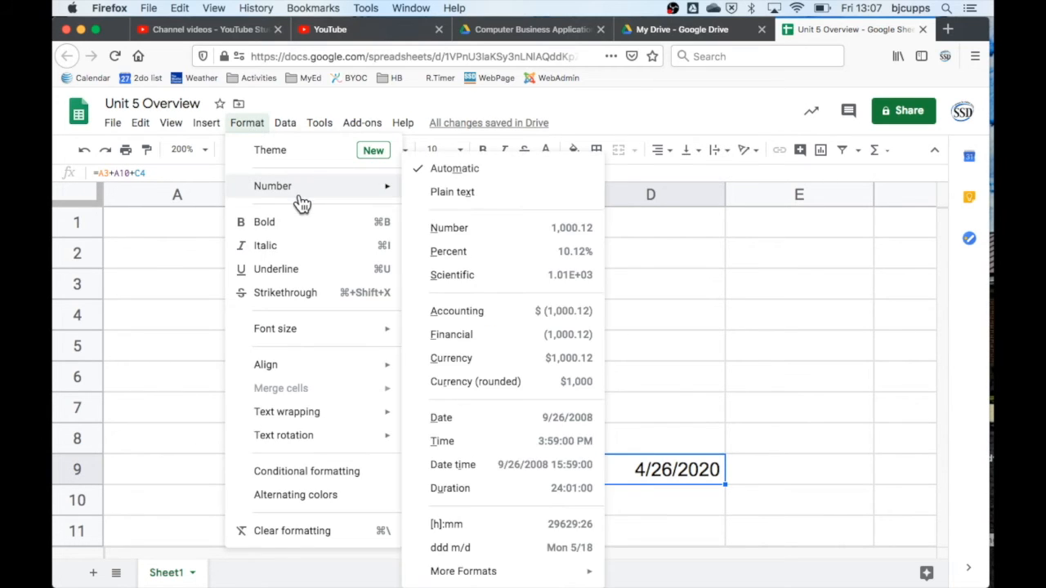
{"action": "left_click", "coordinate": [460, 231]}
{"action": "left_click", "coordinate": [714, 376]}
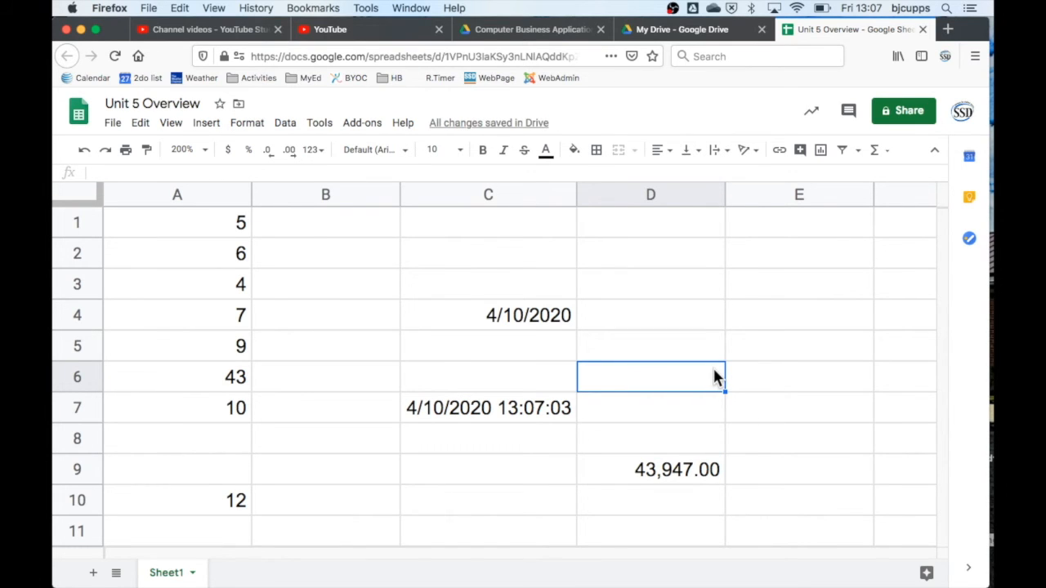
Switch to the slides, advance from "Building a Formula by Pointing" to "Copying Formulas", and return to the spreadsheet.
{"action": "key", "text": "ctrl+Right"}
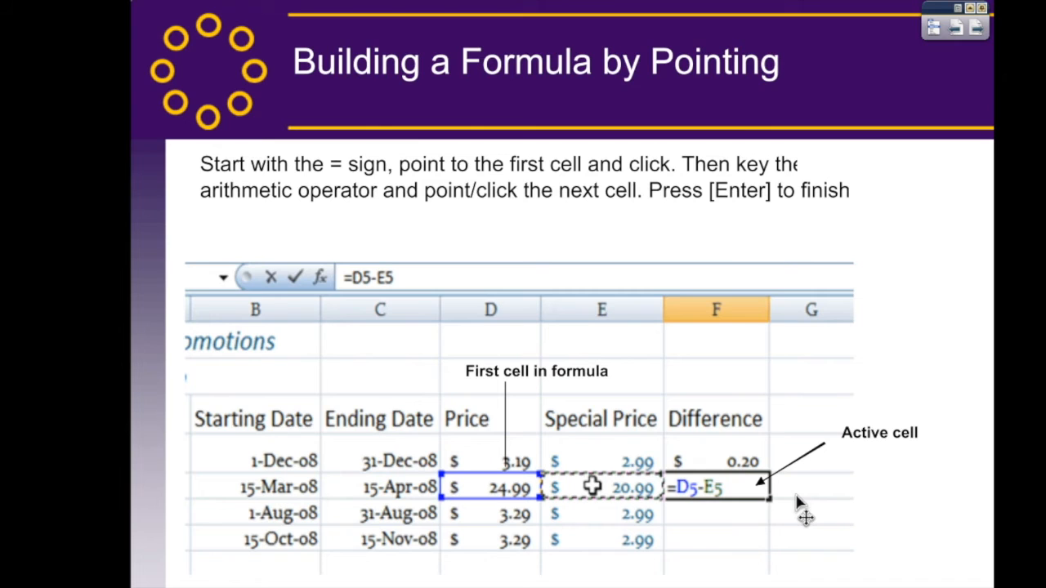
{"action": "key", "text": "Right"}
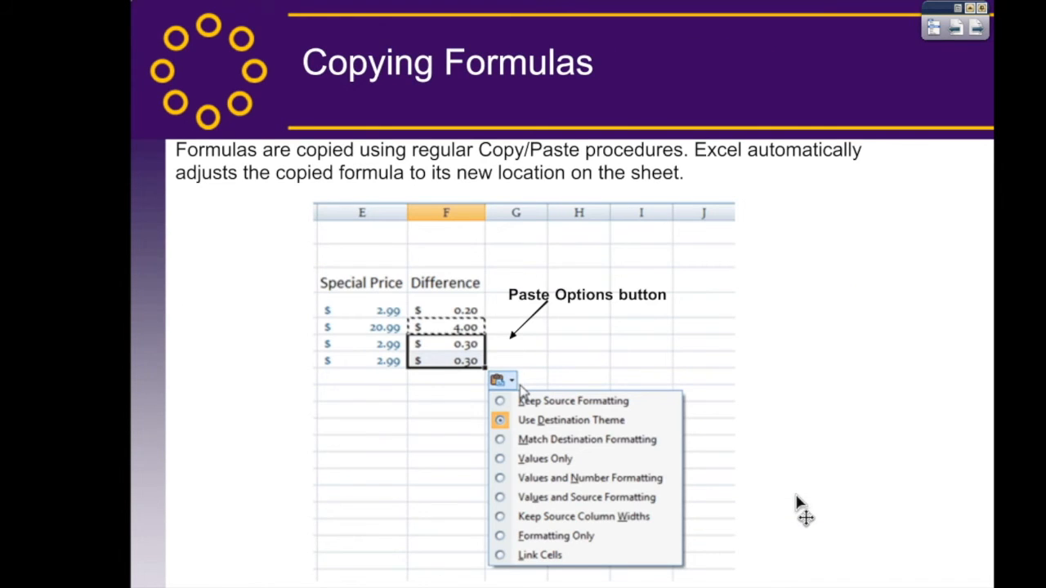
{"action": "key", "text": "ctrl+Left"}
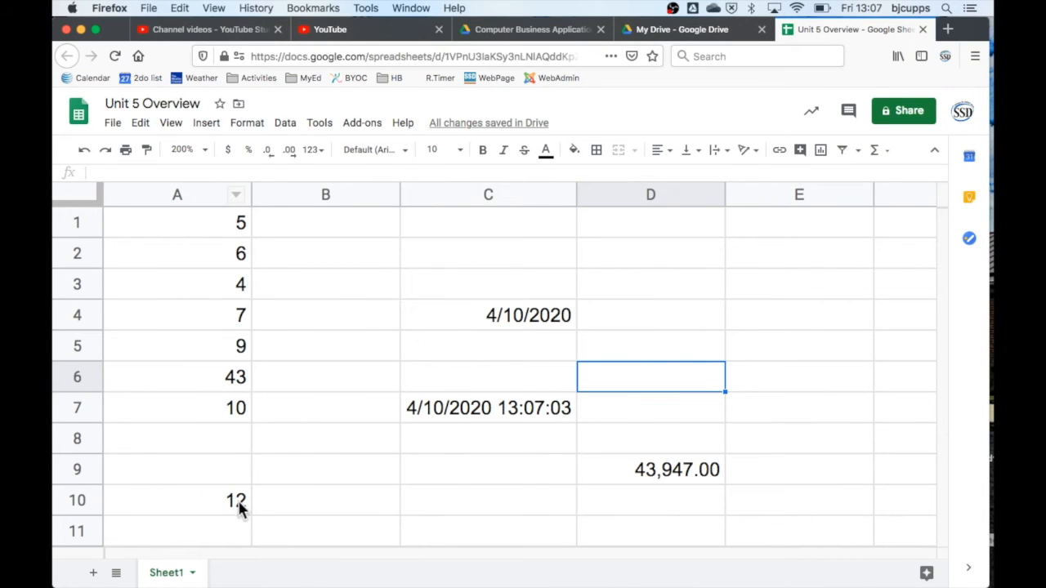
Try to fill the AVERAGE formula from cell A10 into B10, and clear B10 again.
{"action": "left_click", "coordinate": [223, 505]}
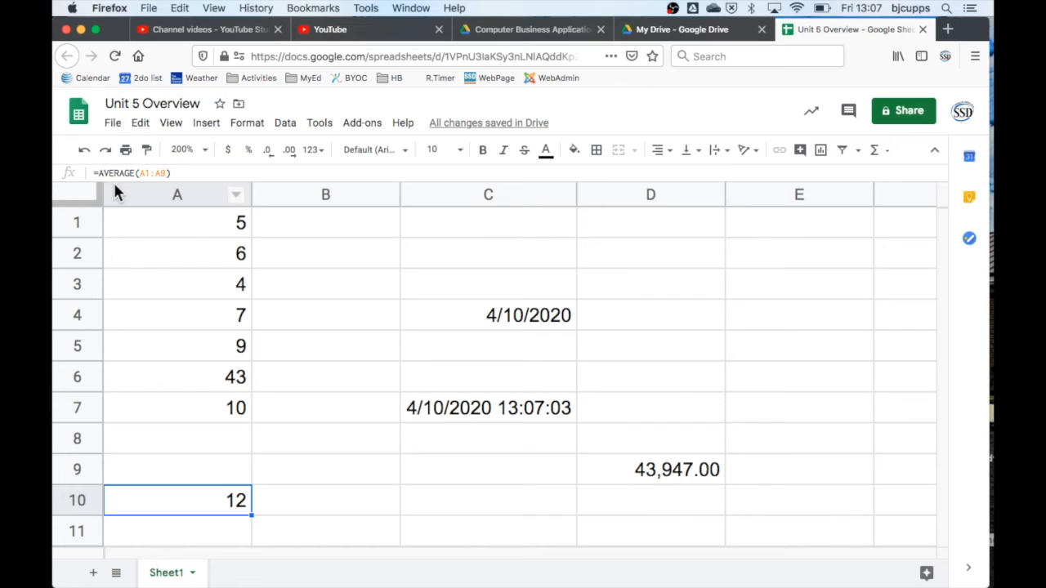
{"action": "left_click_drag", "start_coordinate": [252, 516], "coordinate": [323, 511]}
{"action": "left_click", "coordinate": [323, 511]}
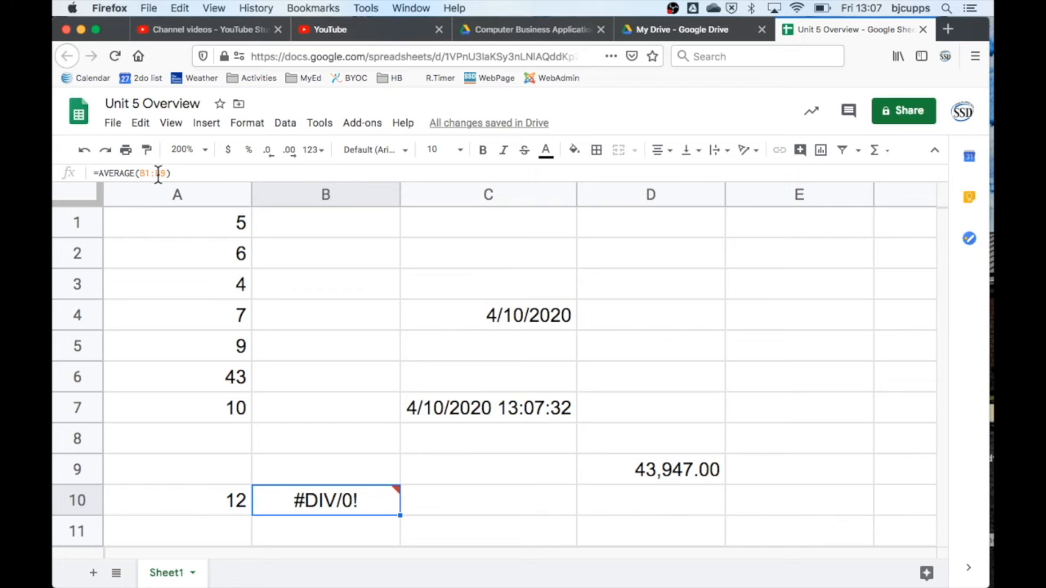
{"action": "key", "text": "Delete"}
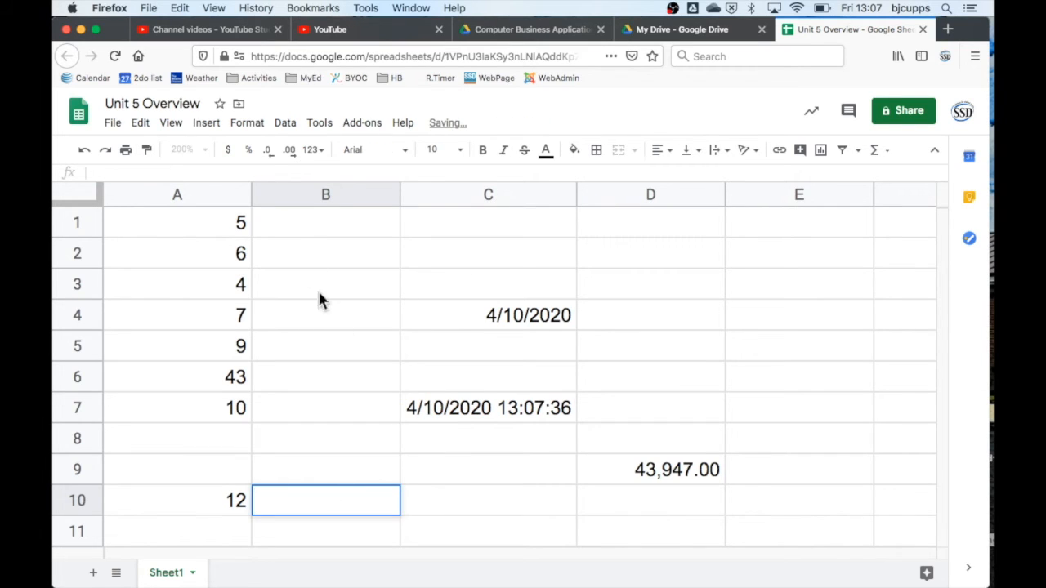
Enter the values 5, 3, 6 and 78 in cells B2 through B5.
{"action": "left_click", "coordinate": [324, 241]}
{"action": "type", "text": "5"}
{"action": "key", "text": "Return"}
{"action": "type", "text": "3"}
{"action": "key", "text": "Return"}
{"action": "type", "text": "6"}
{"action": "key", "text": "Return"}
{"action": "type", "text": "78"}
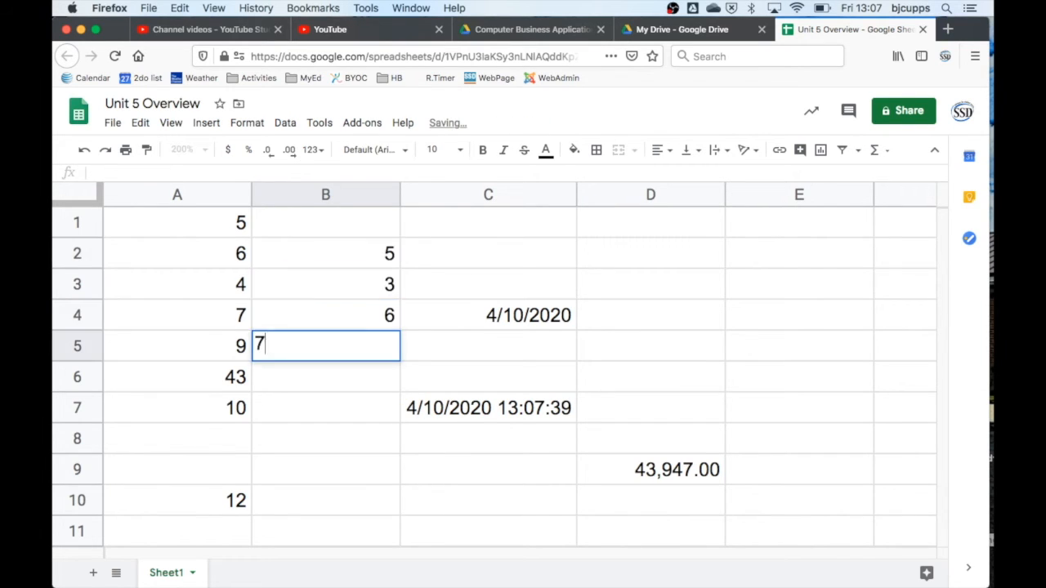
{"action": "key", "text": "Return"}
Copy the AVERAGE formula from cell A10, paste it into B10, and compare the ranges in both formulas.
{"action": "key", "text": "Down"}
{"action": "key", "text": "Down"}
{"action": "key", "text": "Down"}
{"action": "key", "text": "Down"}
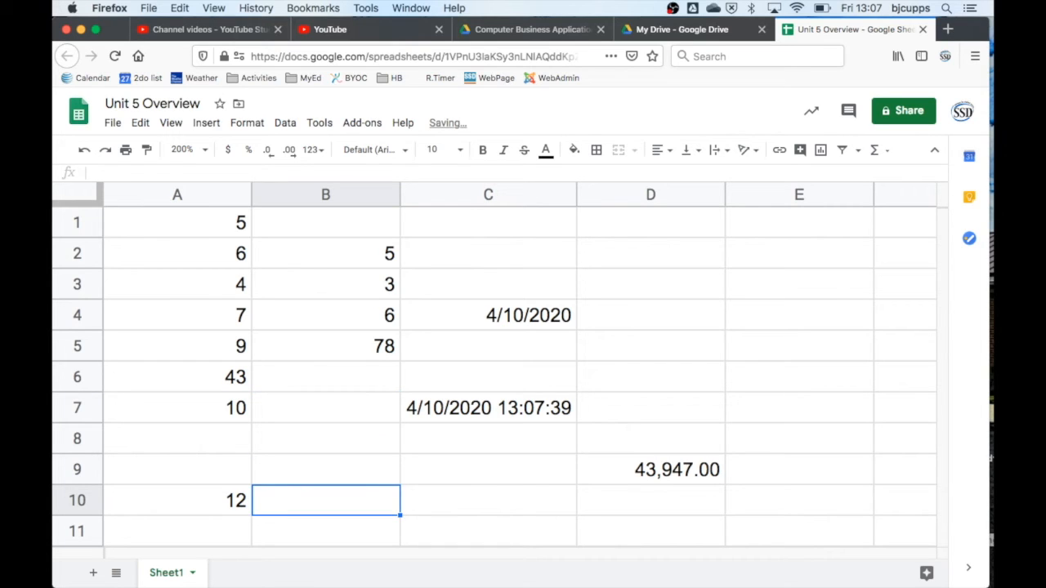
{"action": "key", "text": "Left"}
{"action": "key", "text": "super+c"}
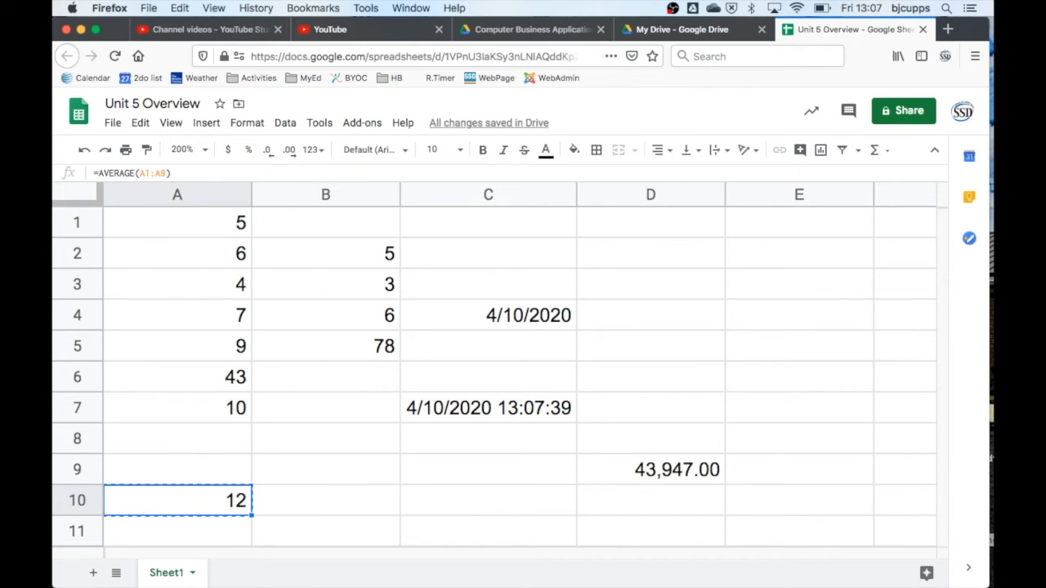
{"action": "key", "text": "Right"}
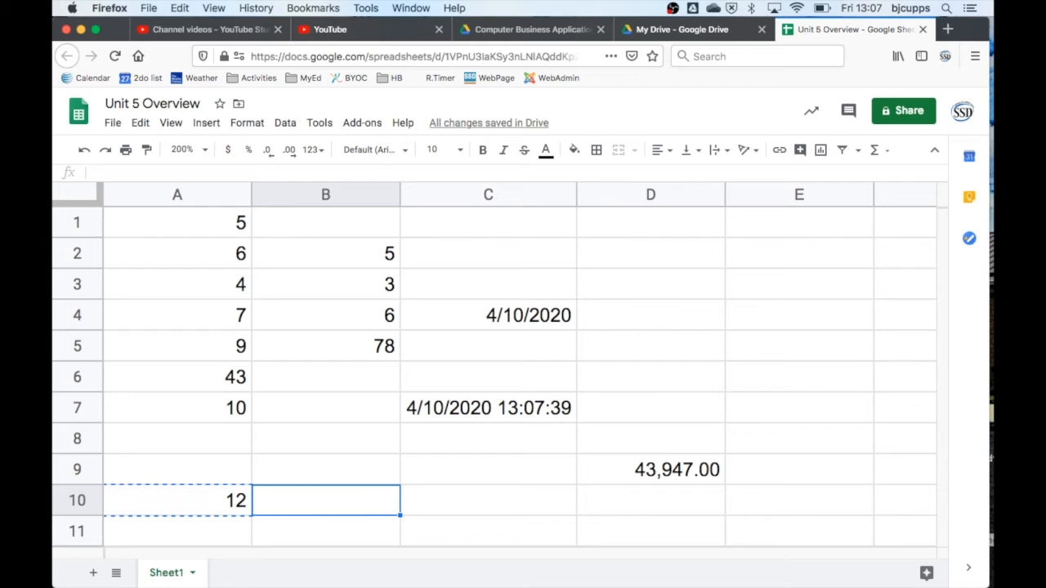
{"action": "key", "text": "super+v"}
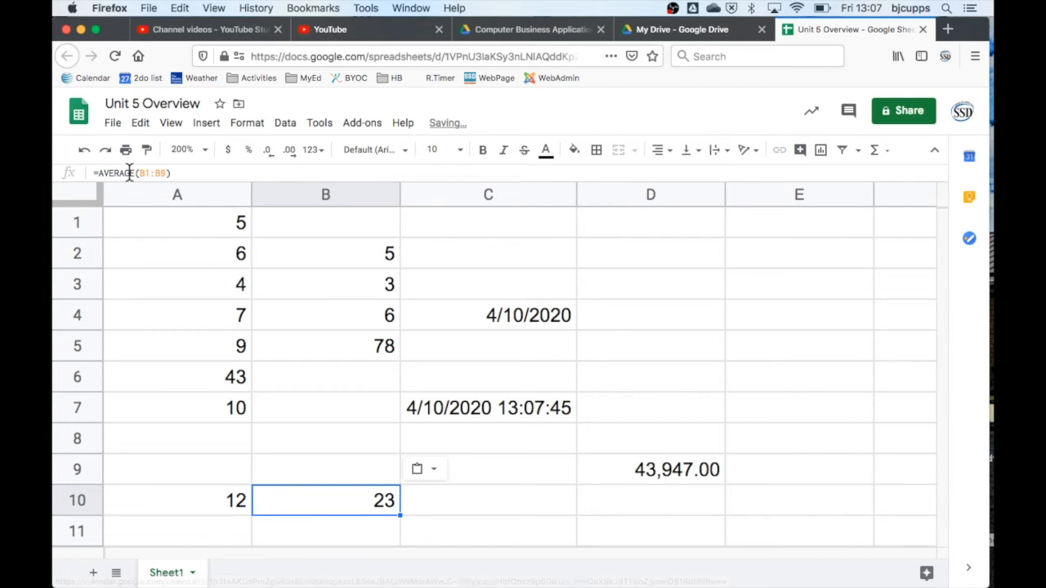
{"action": "left_click", "coordinate": [234, 501]}
{"action": "left_click", "coordinate": [321, 509]}
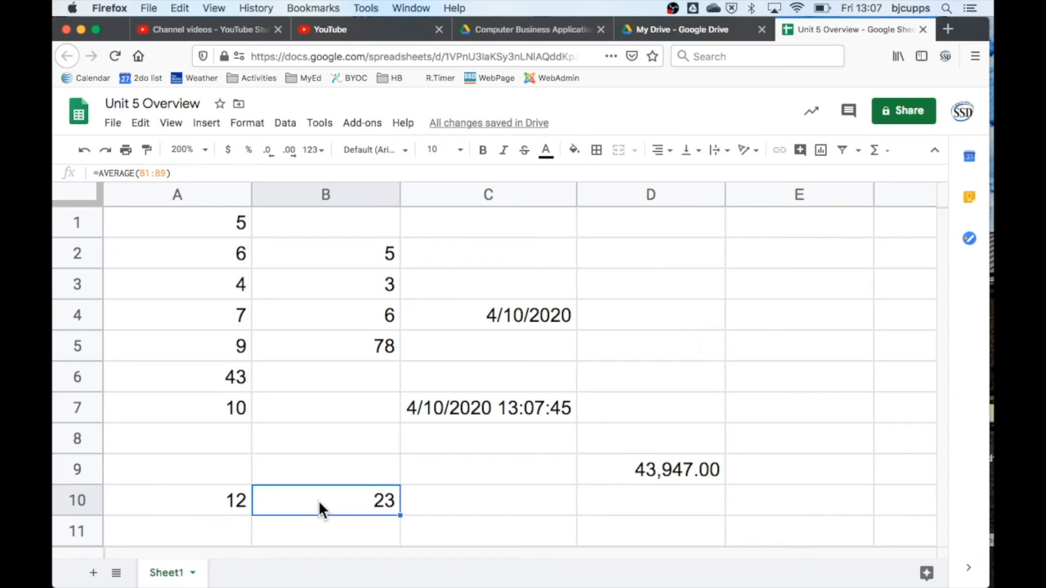
Select cell C10, switch to the Inspire presentation, and advance to the "Using Built-in Functions" slide.
{"action": "left_click", "coordinate": [467, 520]}
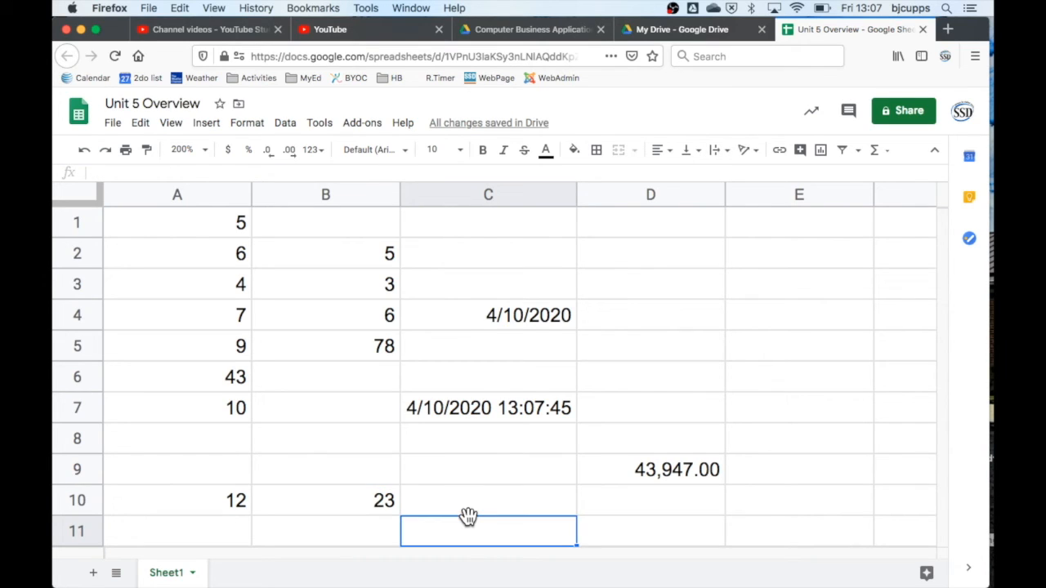
{"action": "key", "text": "Up"}
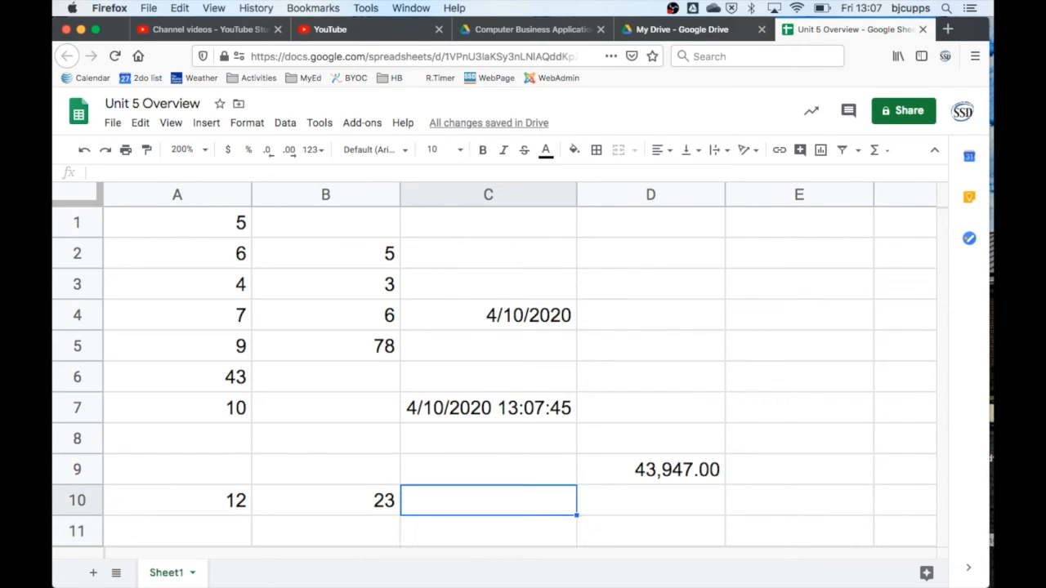
{"action": "key", "text": "super+Tab"}
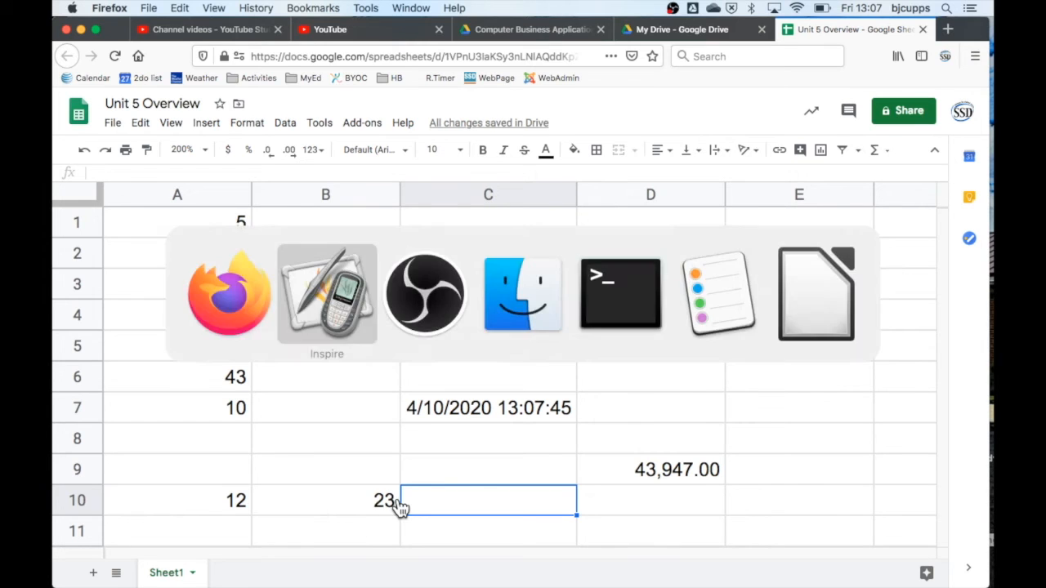
{"action": "key", "text": "Right"}
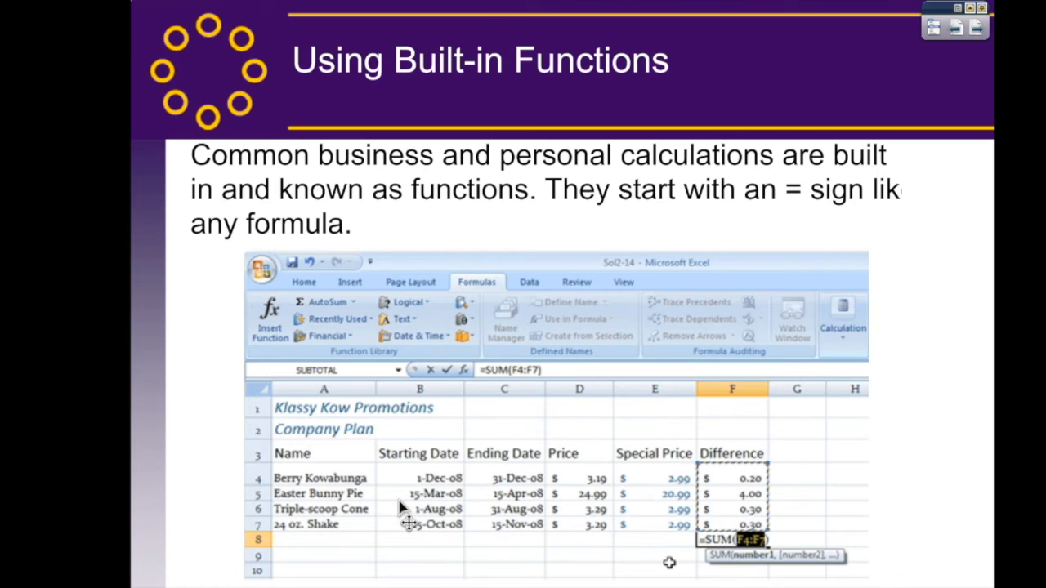
Return to the spreadsheet and examine the built-in function categories available for insertion, including Statistical, Math, Financial, Engineering and Date.
{"action": "key", "text": "ctrl+Left"}
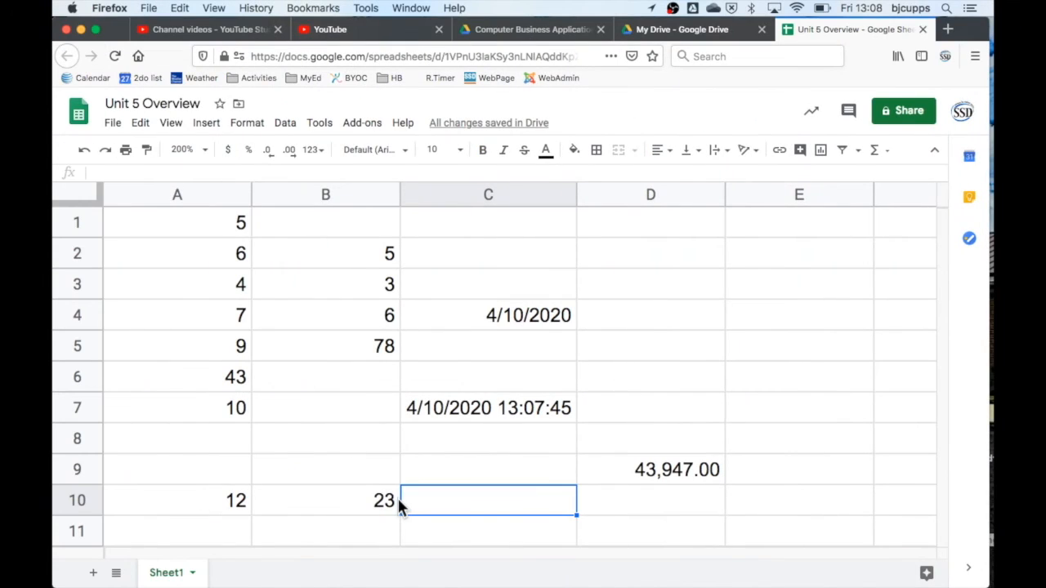
{"action": "left_click", "coordinate": [207, 123]}
{"action": "mouse_move", "coordinate": [255, 131]}
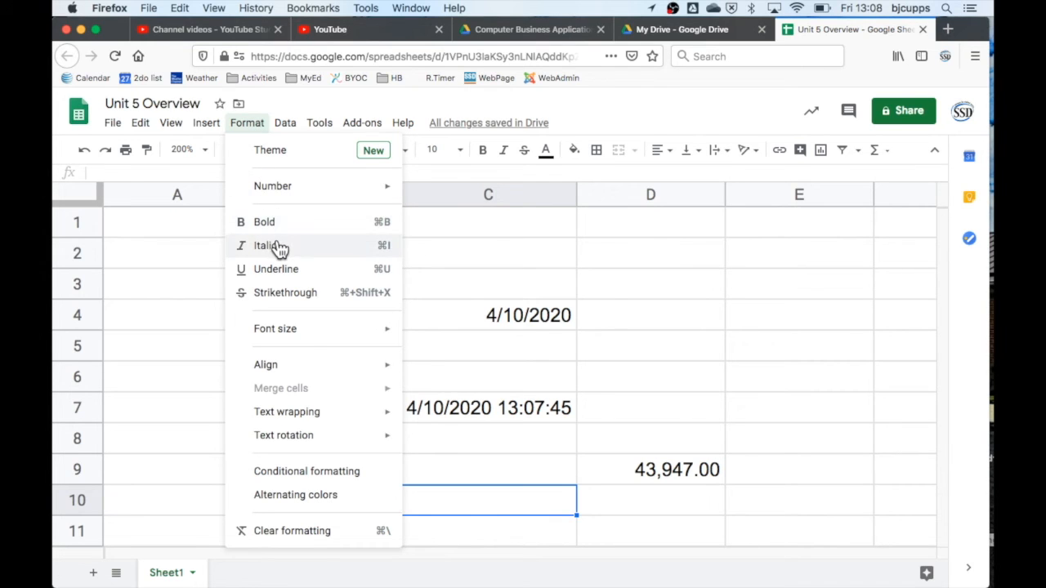
{"action": "mouse_move", "coordinate": [200, 129]}
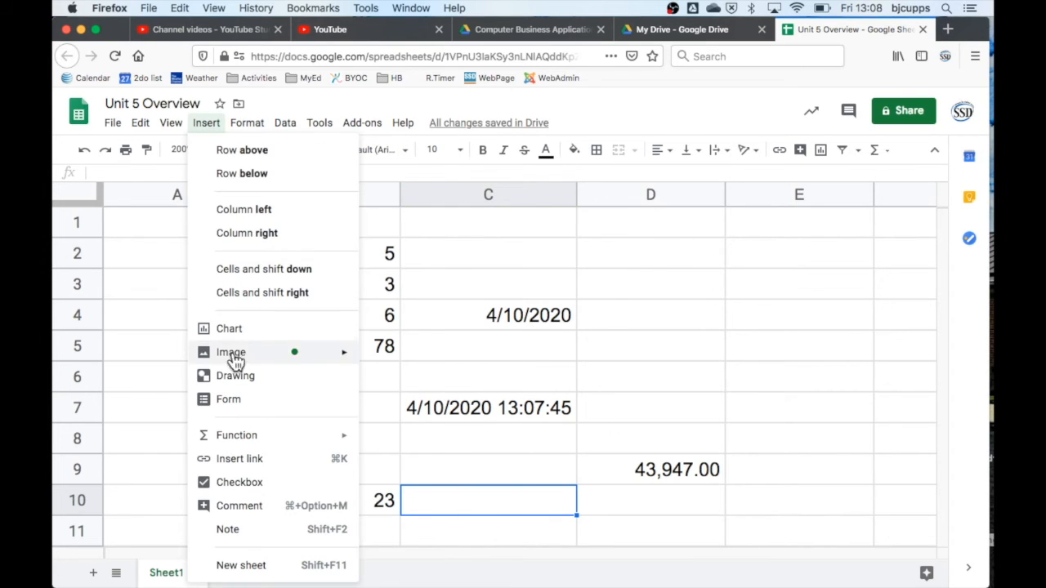
{"action": "mouse_move", "coordinate": [242, 437]}
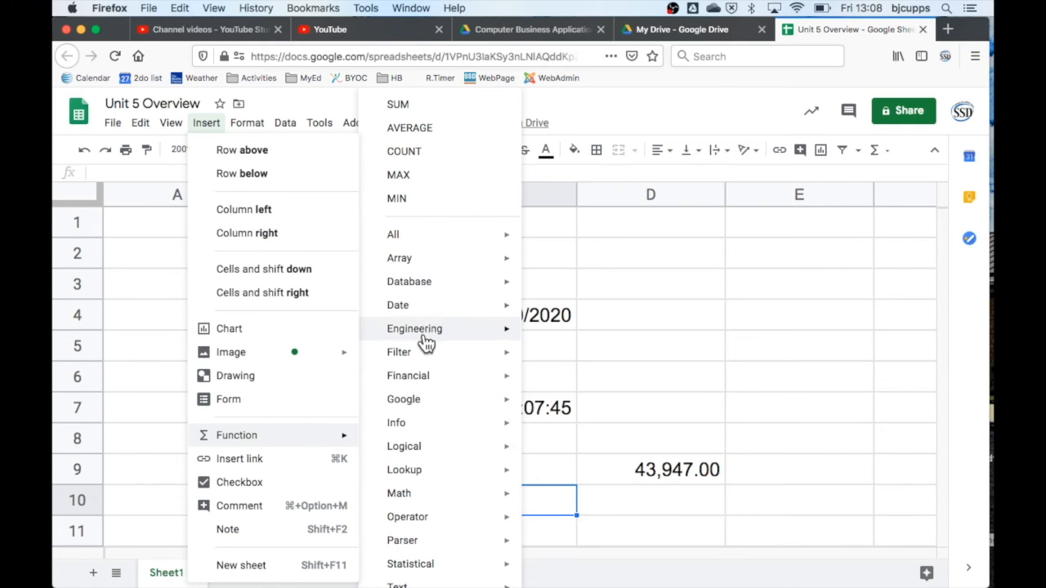
{"action": "mouse_move", "coordinate": [412, 528]}
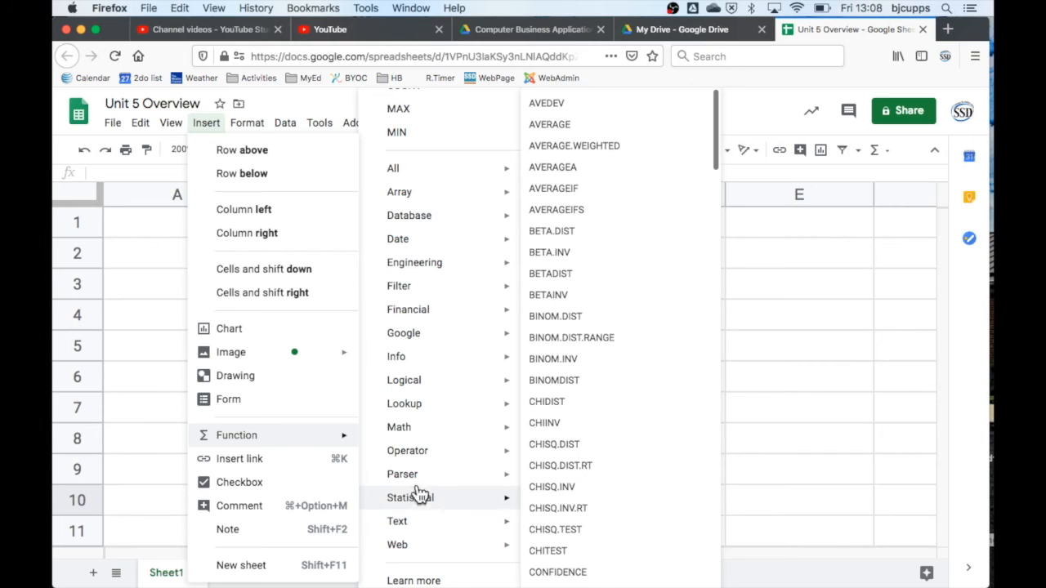
{"action": "mouse_move", "coordinate": [415, 450]}
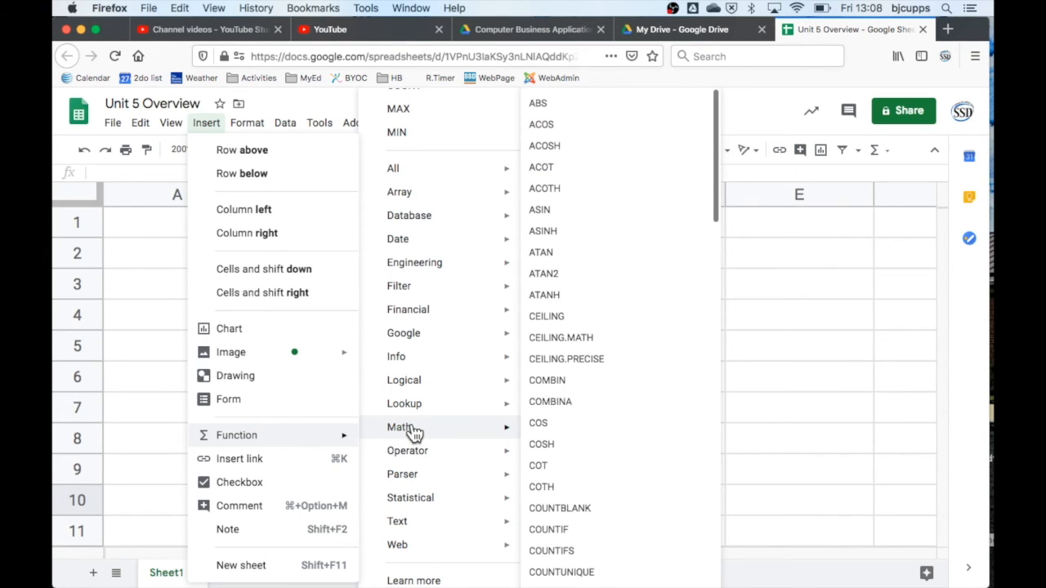
{"action": "mouse_move", "coordinate": [417, 405]}
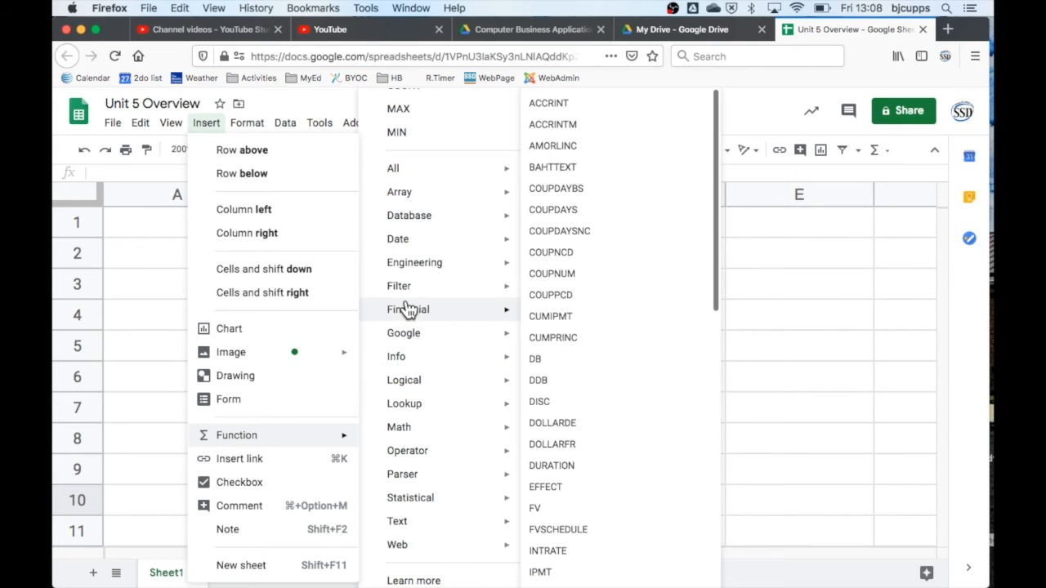
{"action": "mouse_move", "coordinate": [415, 270]}
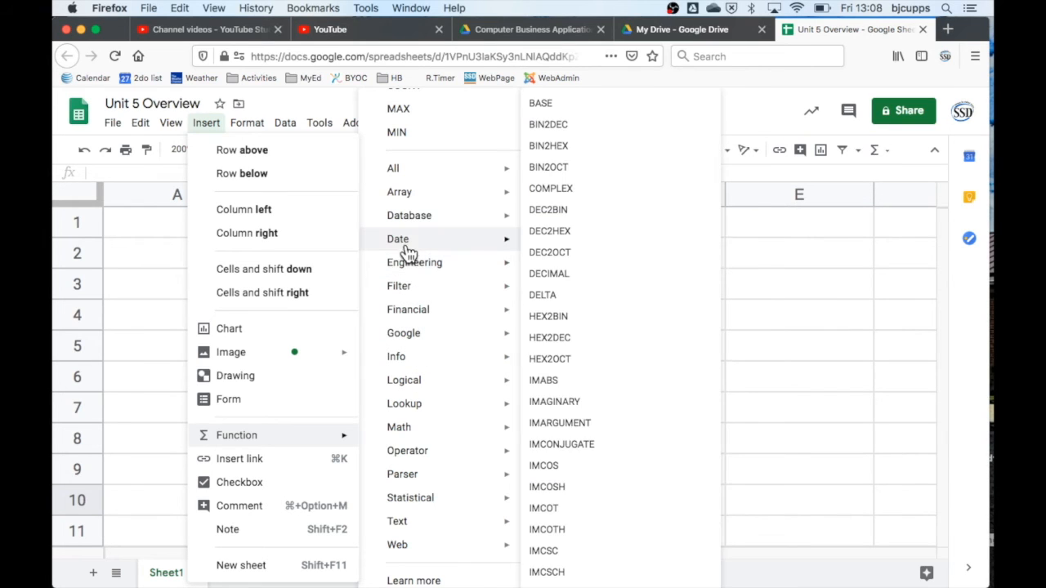
{"action": "mouse_move", "coordinate": [415, 222]}
{"action": "mouse_move", "coordinate": [411, 193]}
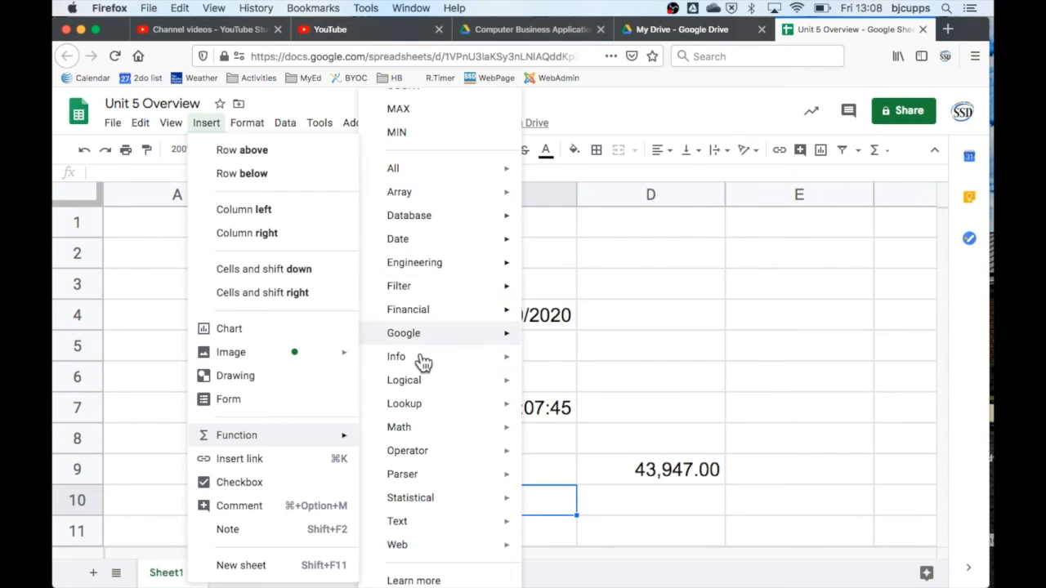
{"action": "mouse_move", "coordinate": [418, 431]}
{"action": "left_click", "coordinate": [823, 446]}
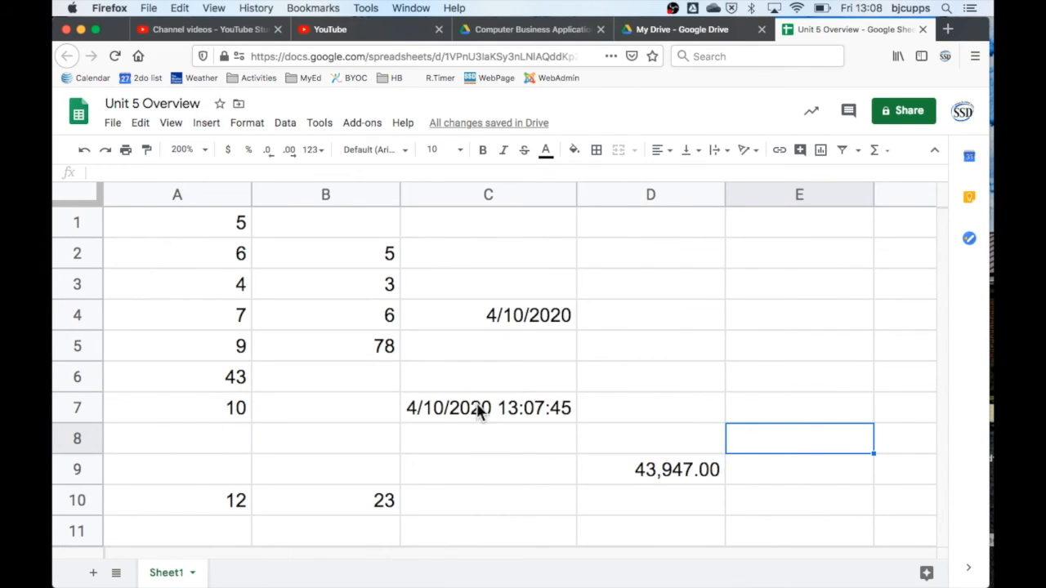
Select cell A8 in the spreadsheet and switch back to the "Using Built-in Functions" slide.
{"action": "left_click", "coordinate": [193, 439]}
{"action": "mouse_move", "coordinate": [319, 563]}
{"action": "key", "text": "ctrl+Right"}
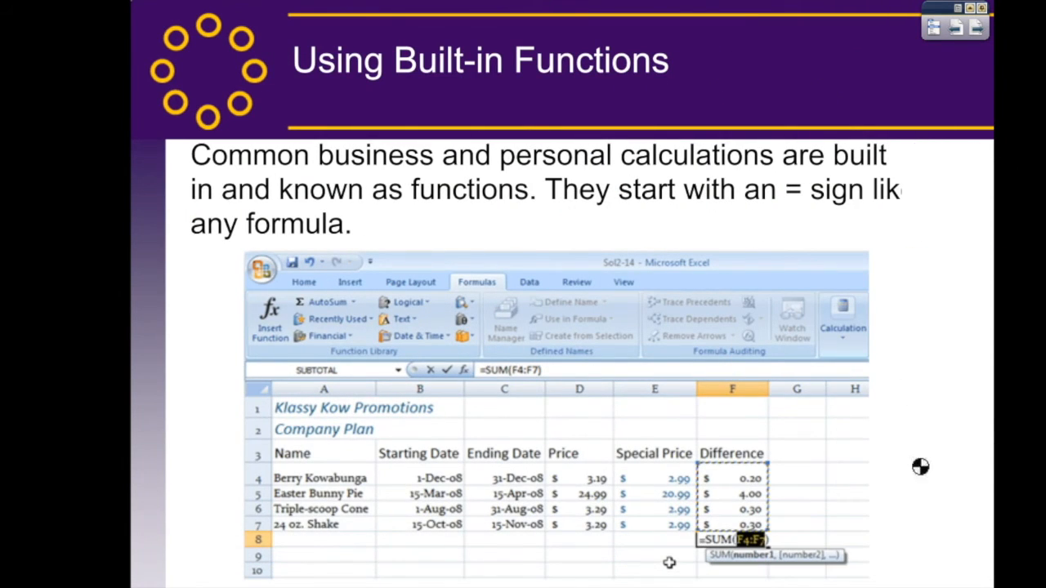
Advance through the Formulas Ribbon, addition and subtraction slides to the multiplication and division formulas slide, and return to the spreadsheet.
{"action": "left_click", "coordinate": [913, 461]}
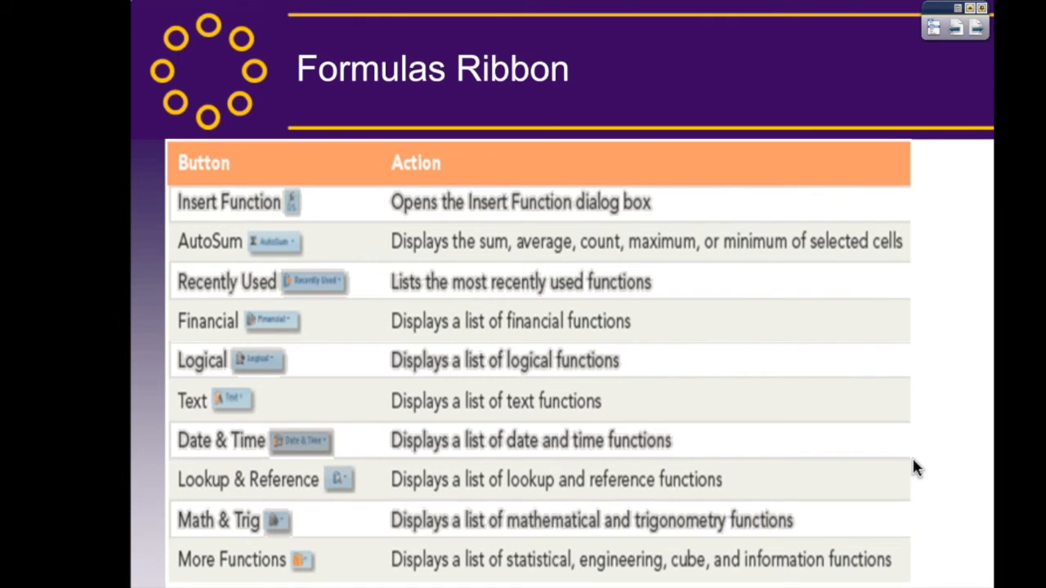
{"action": "left_click", "coordinate": [914, 462]}
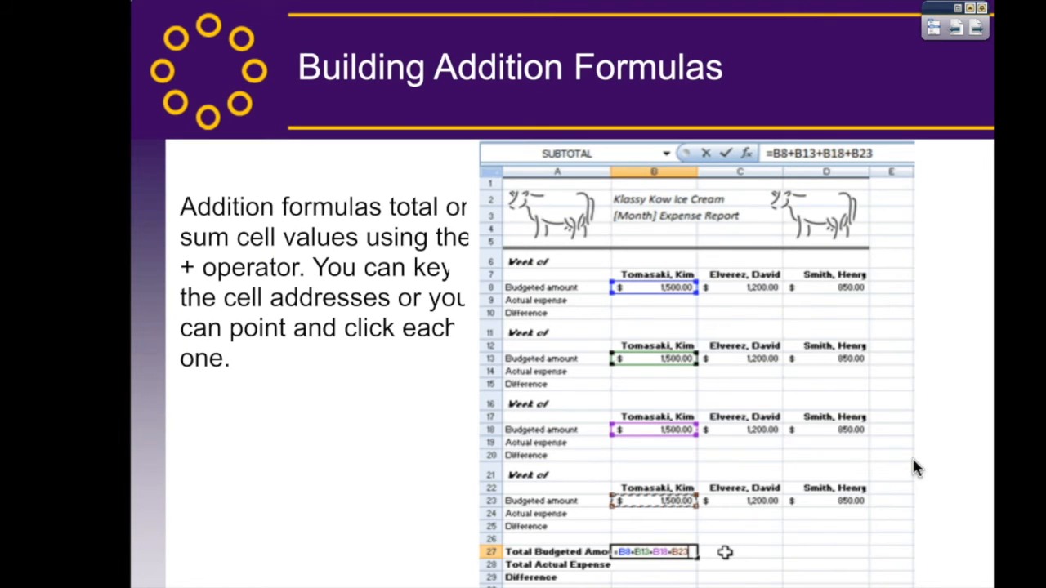
{"action": "left_click", "coordinate": [915, 467]}
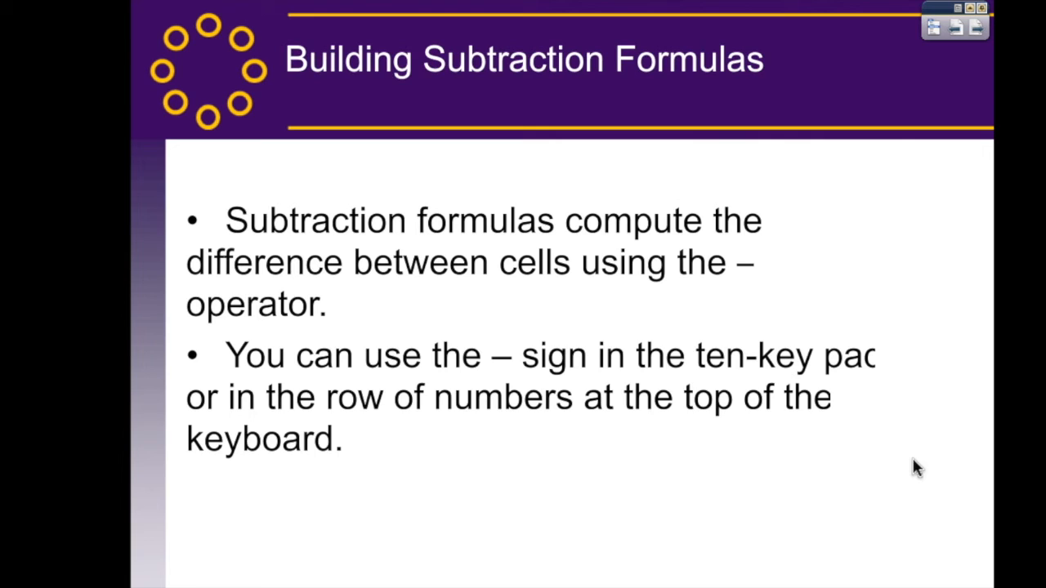
{"action": "left_click", "coordinate": [913, 459]}
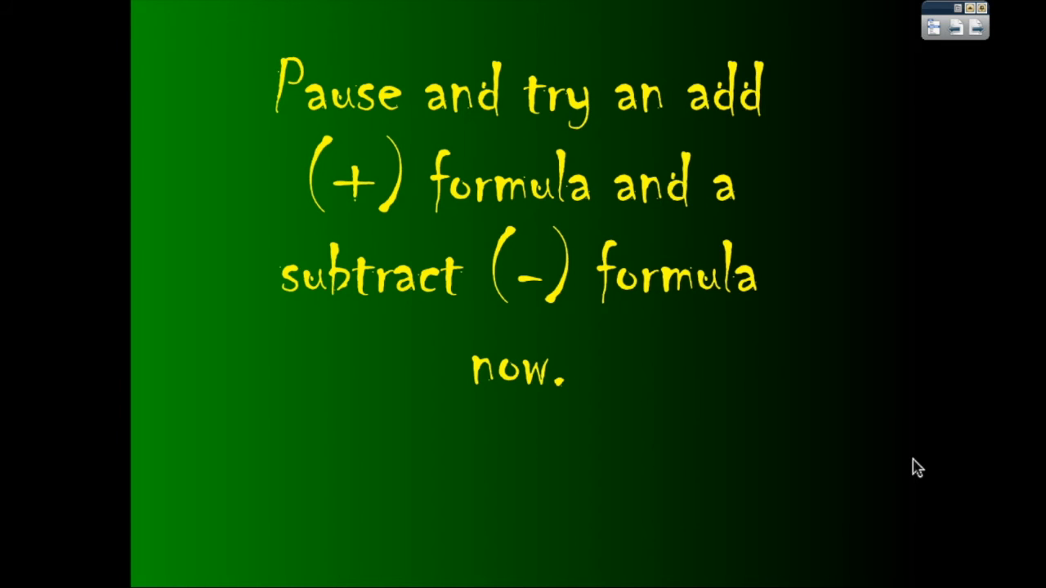
{"action": "left_click", "coordinate": [916, 468]}
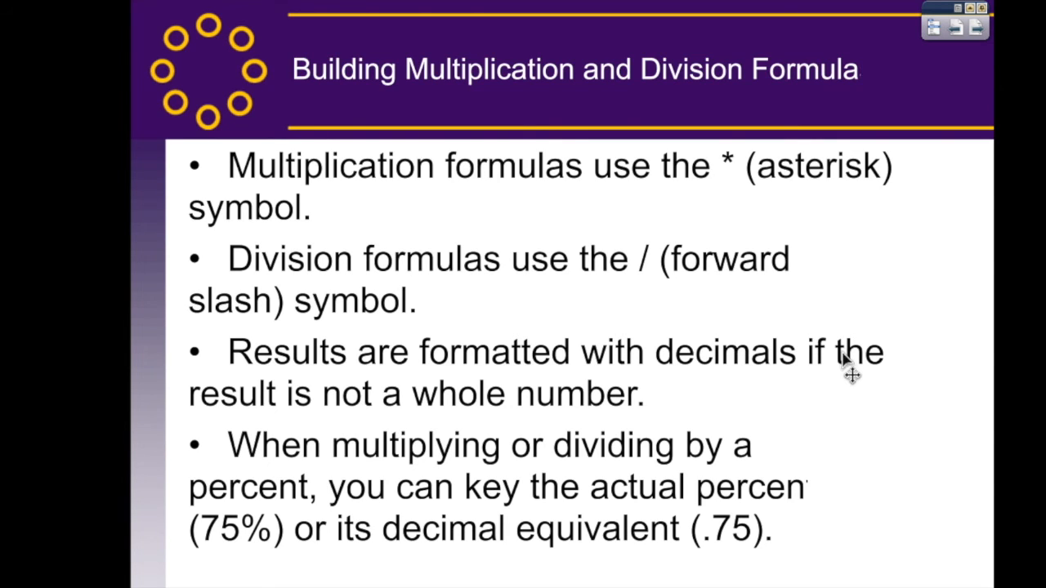
{"action": "left_click", "coordinate": [847, 364]}
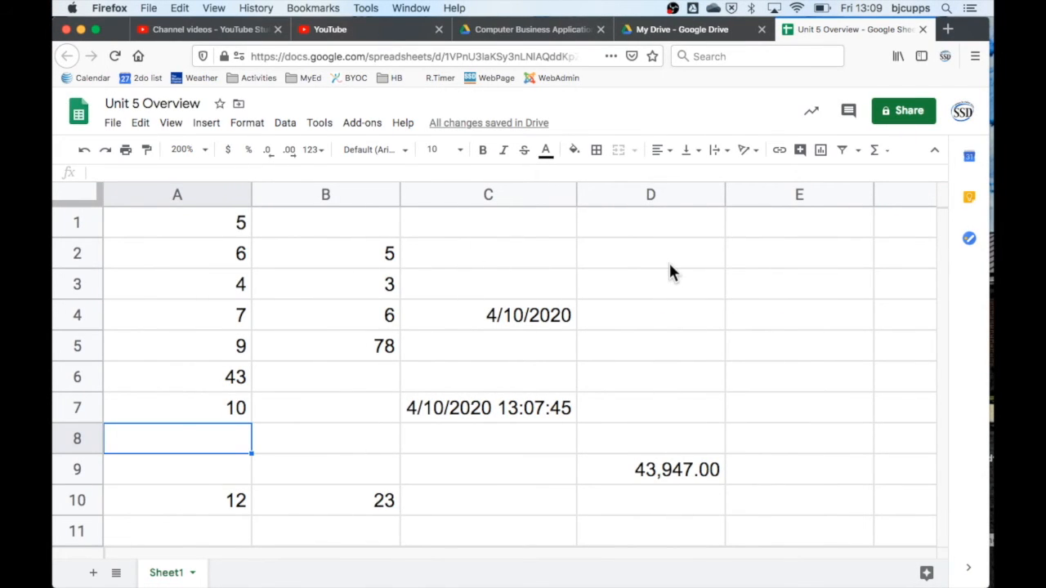
Enter the division formula =B5/A3 in cell D2 by pointing at the two referenced cells.
{"action": "left_click", "coordinate": [669, 265]}
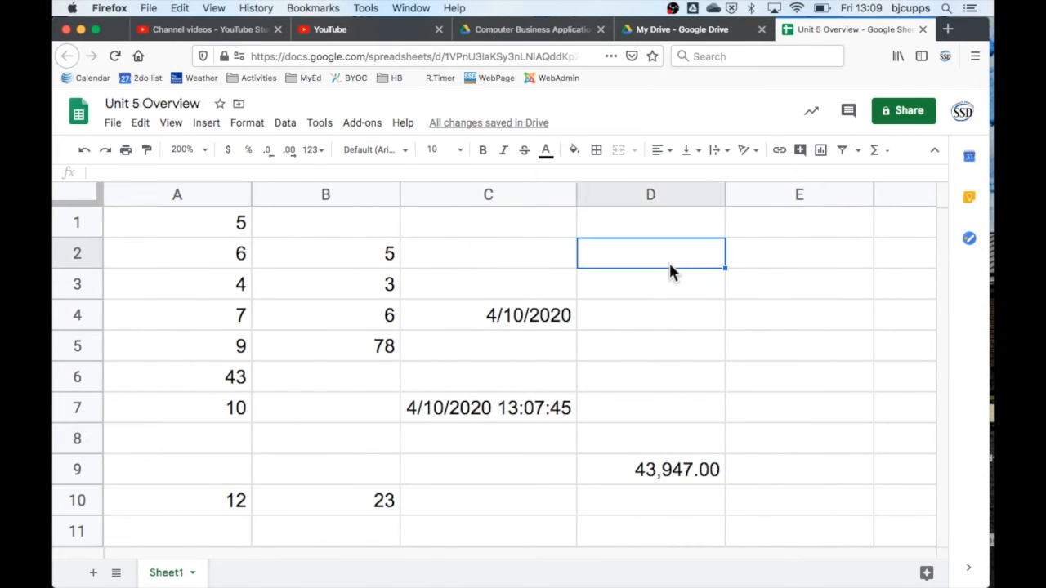
{"action": "type", "text": "="}
{"action": "left_click", "coordinate": [351, 341]}
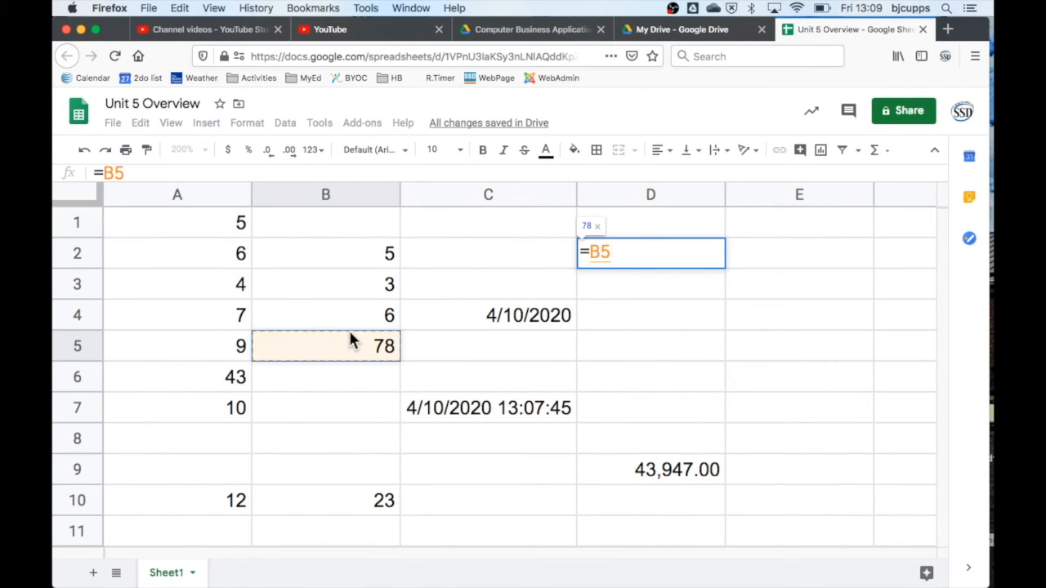
{"action": "type", "text": "/"}
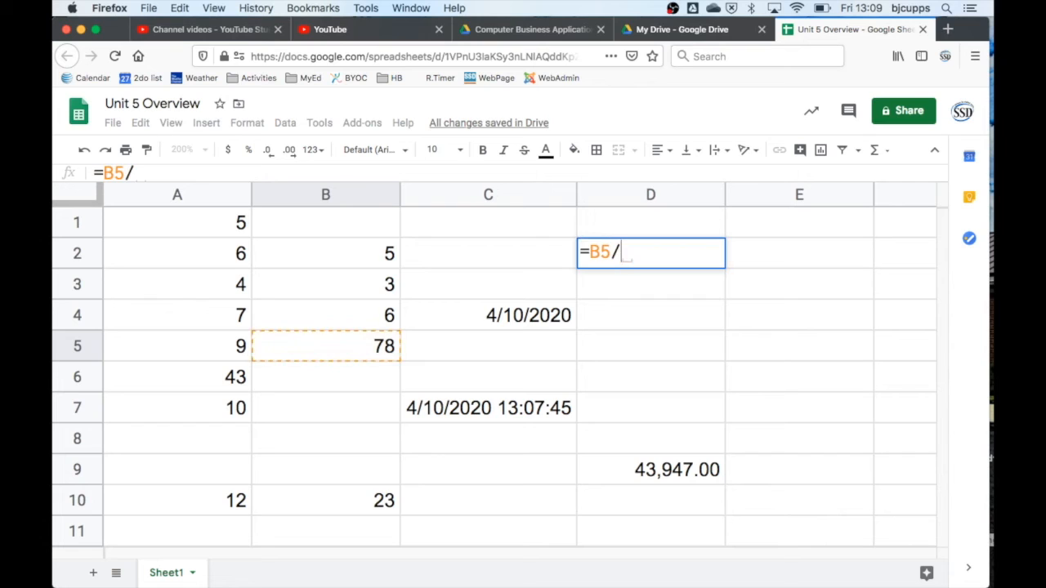
{"action": "left_click", "coordinate": [212, 290]}
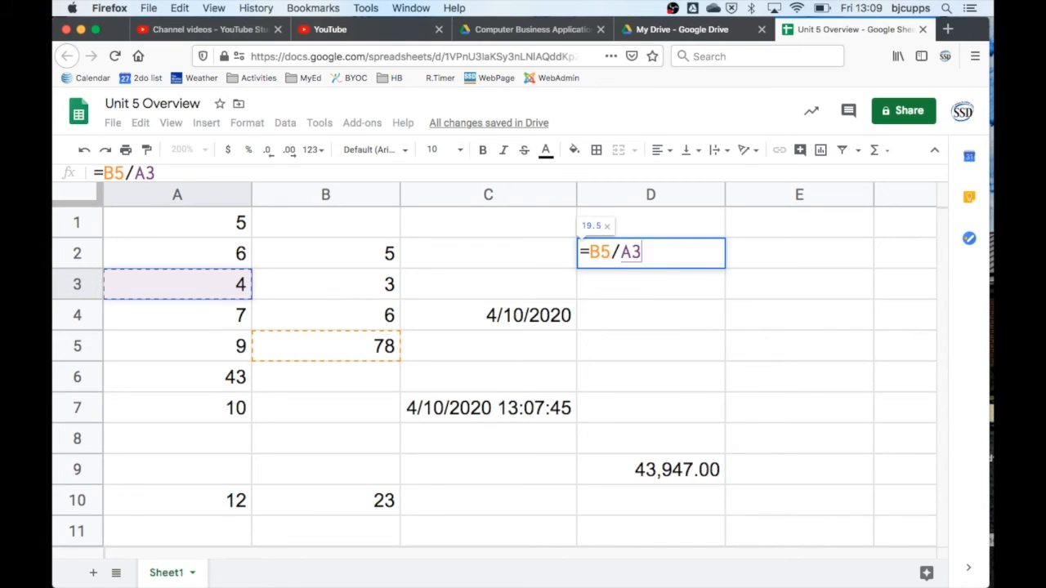
{"action": "key", "text": "Return"}
Replace the formula in cell D2 with =b5/a7, writing out the cell addresses directly.
{"action": "key", "text": "Up"}
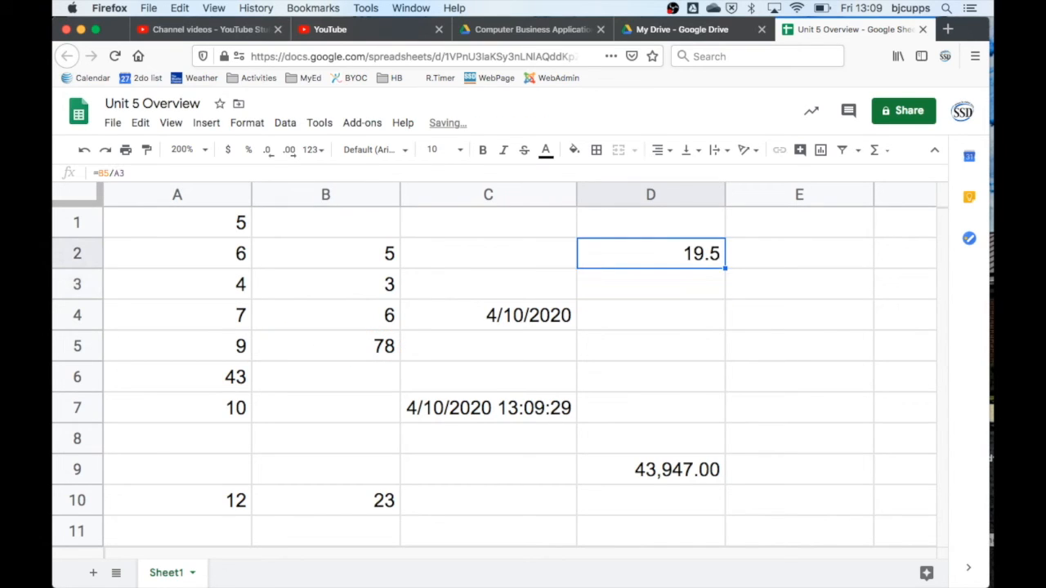
{"action": "type", "text": "=b"}
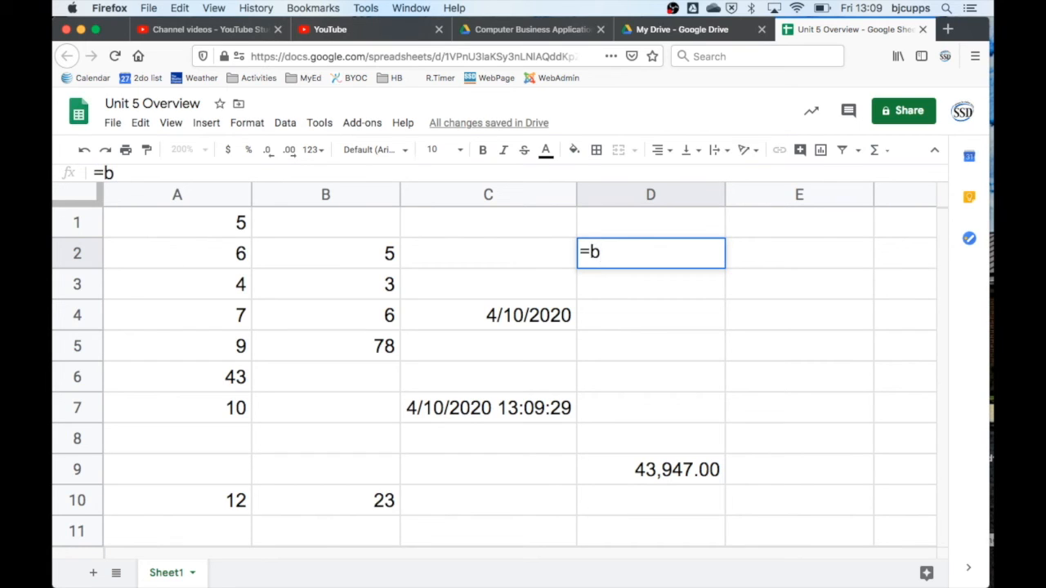
{"action": "type", "text": "5/"}
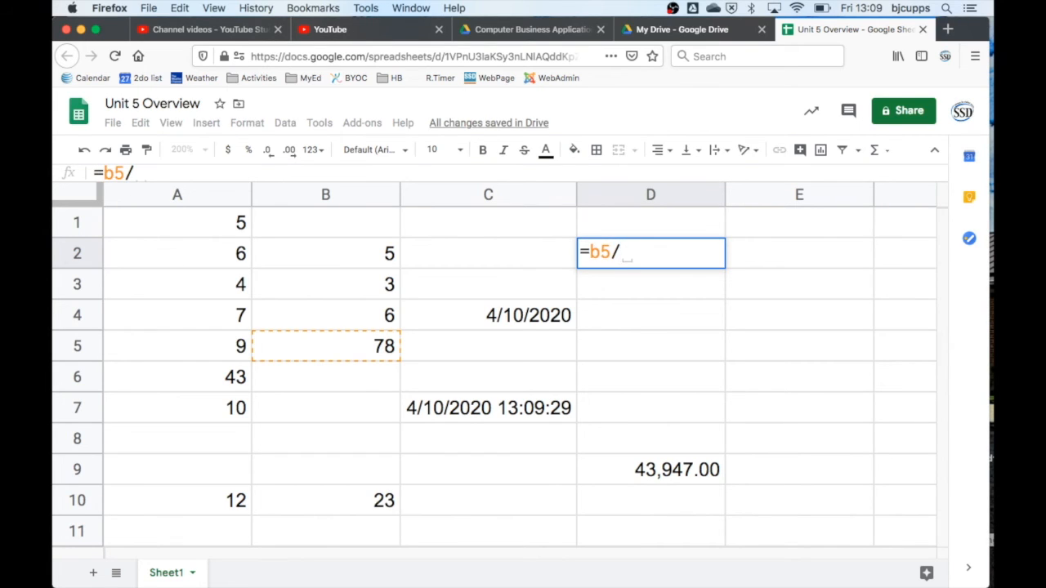
{"action": "type", "text": "a7"}
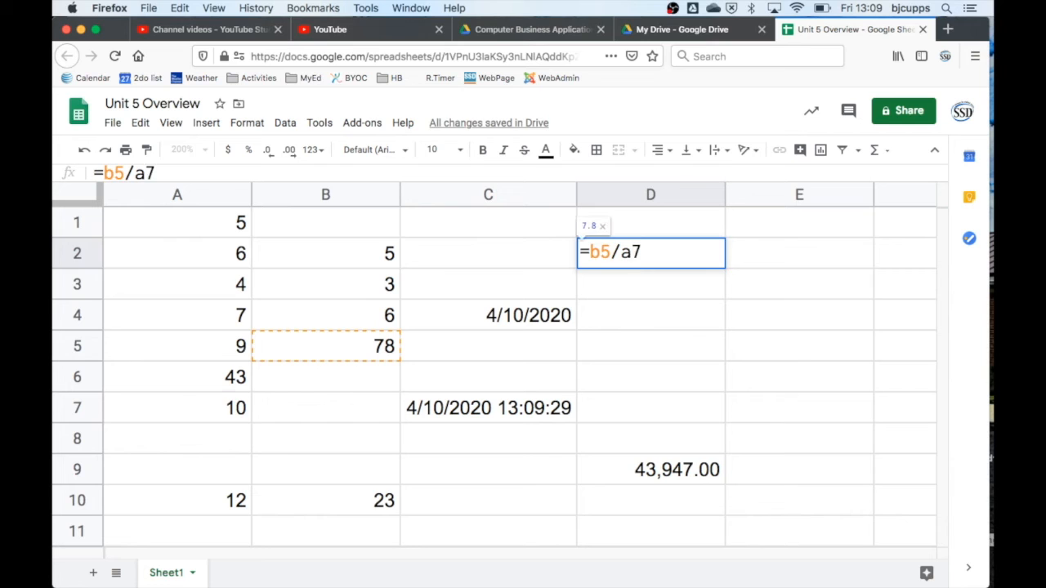
{"action": "key", "text": "Return"}
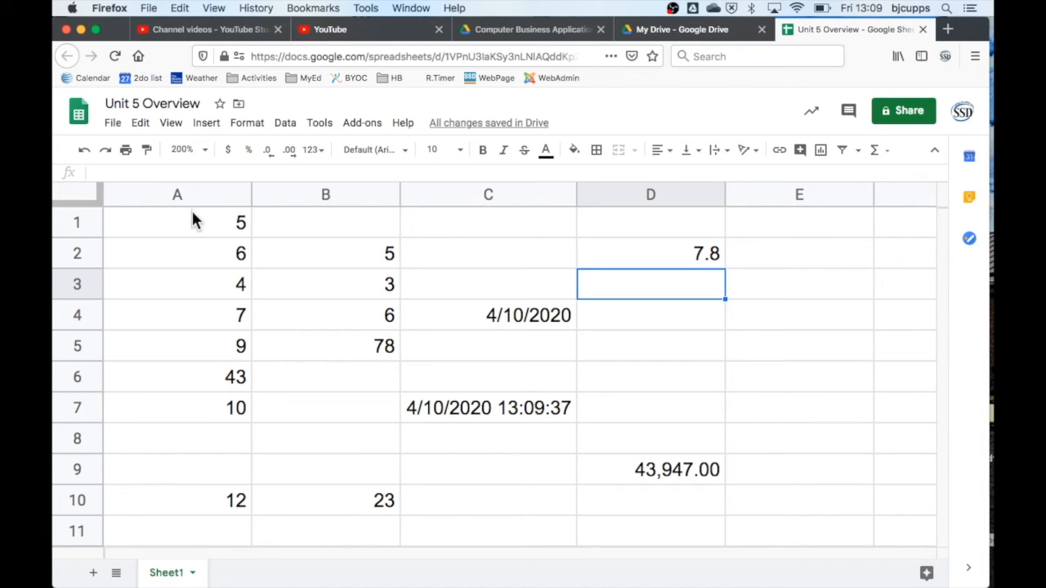
Add three decimal places to the numbers in columns A and B, and remove all three again.
{"action": "left_click_drag", "start_coordinate": [175, 194], "coordinate": [300, 196]}
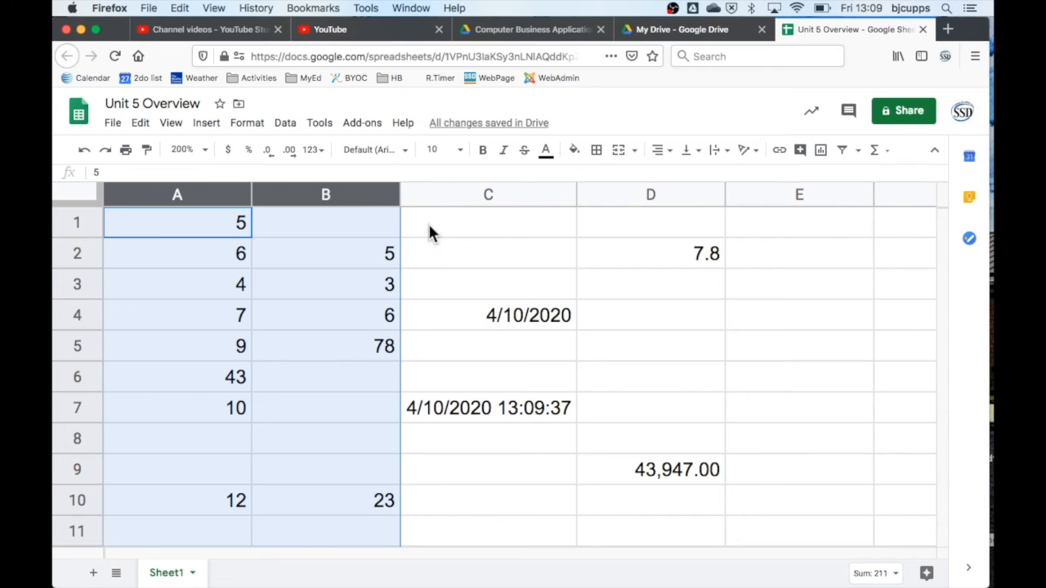
{"action": "left_click", "coordinate": [291, 156]}
{"action": "left_click", "coordinate": [291, 155]}
{"action": "left_click", "coordinate": [291, 156]}
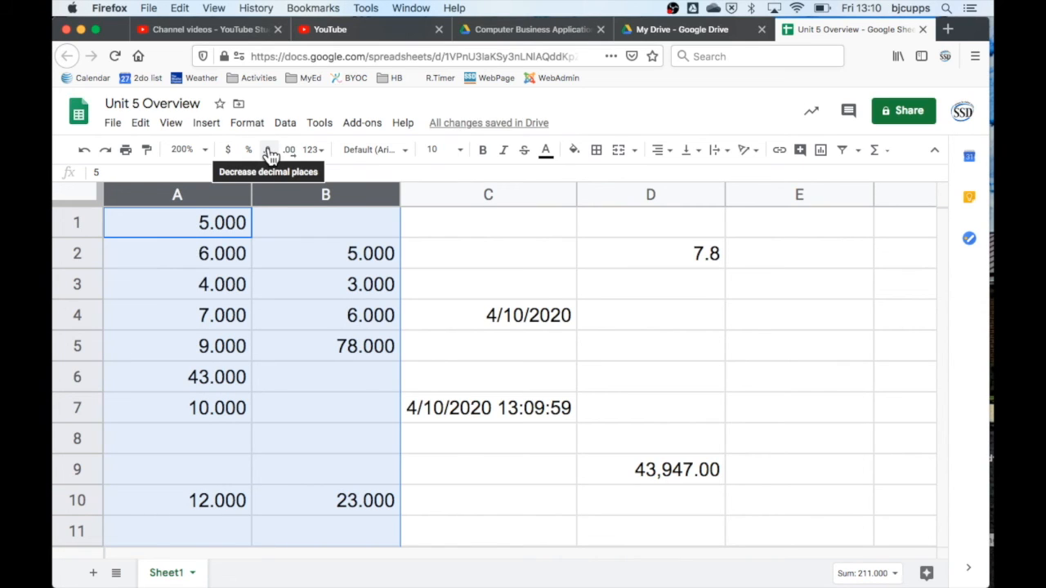
{"action": "left_click", "coordinate": [269, 155]}
{"action": "left_click", "coordinate": [269, 155]}
{"action": "left_click", "coordinate": [268, 155]}
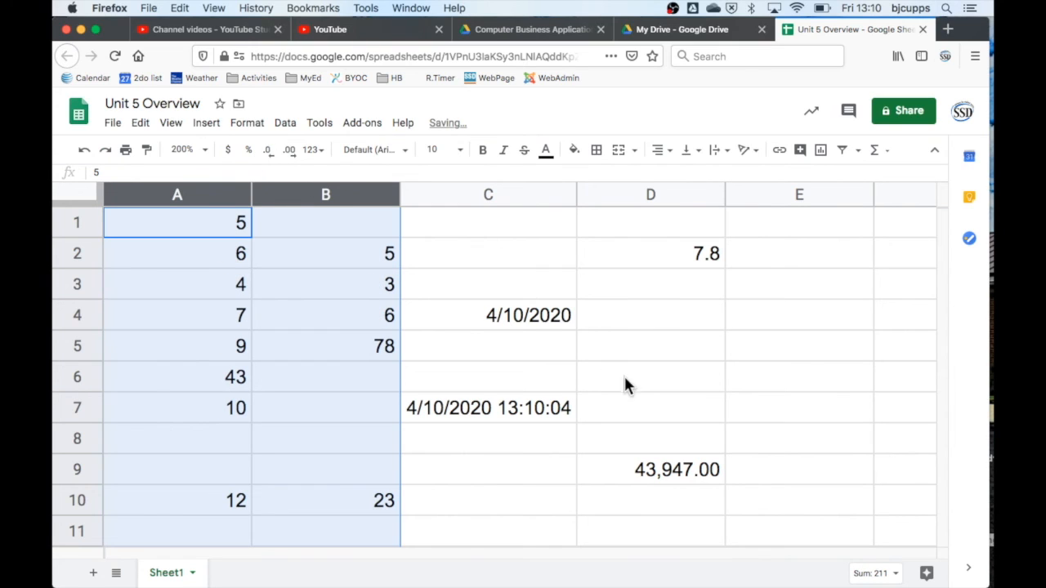
View the formula in cell C7, select C9, and switch to the presentation to advance past the decimal-place practice slide.
{"action": "left_click", "coordinate": [542, 411]}
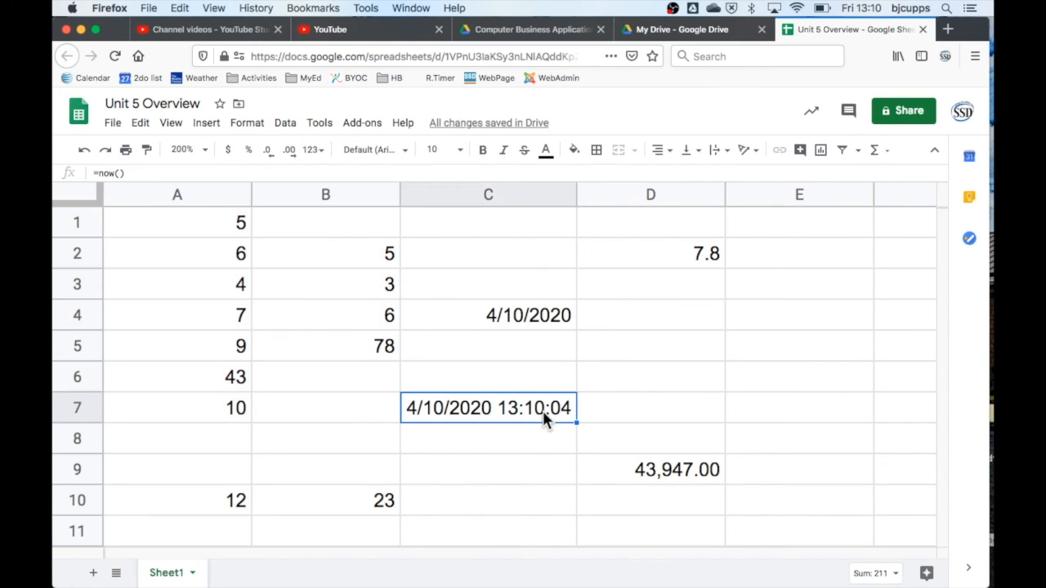
{"action": "left_click", "coordinate": [527, 478]}
{"action": "key", "text": "super+Tab"}
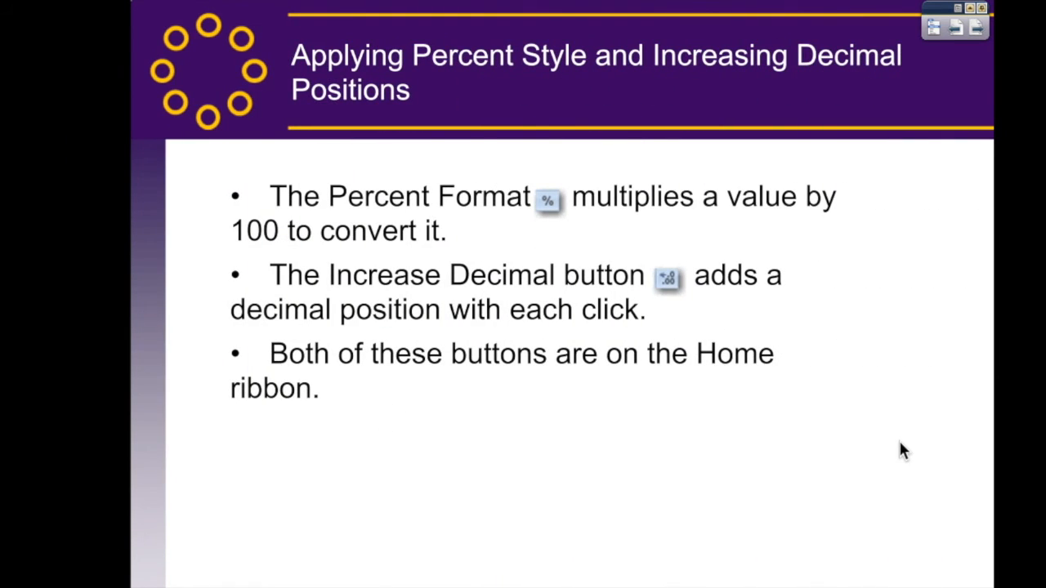
{"action": "key", "text": "Right"}
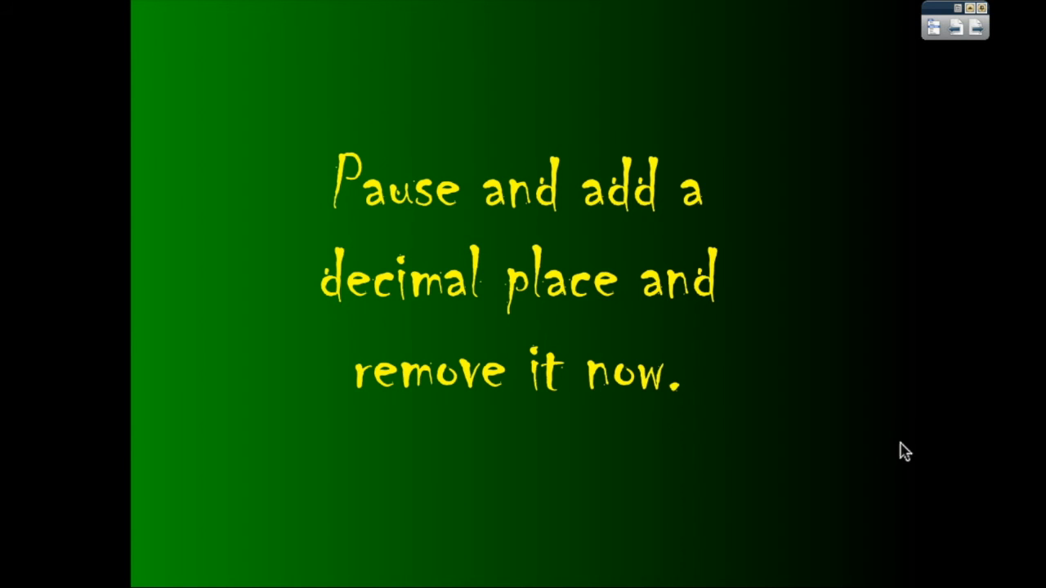
{"action": "key", "text": "Right"}
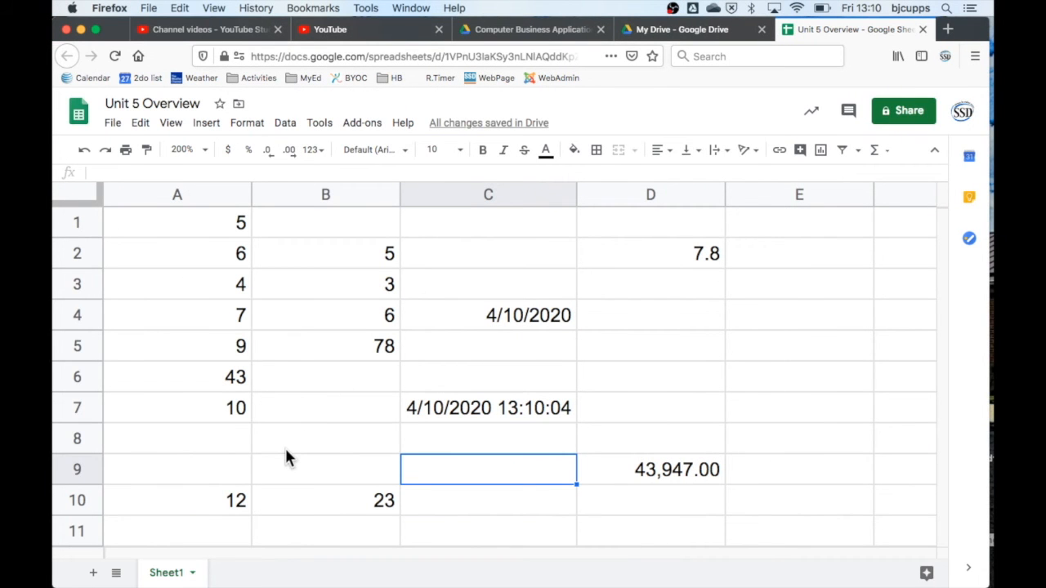
In the spreadsheet, make row 8 about three times as tall and enter "Here is a big cell" in A8.
{"action": "left_click", "coordinate": [205, 442]}
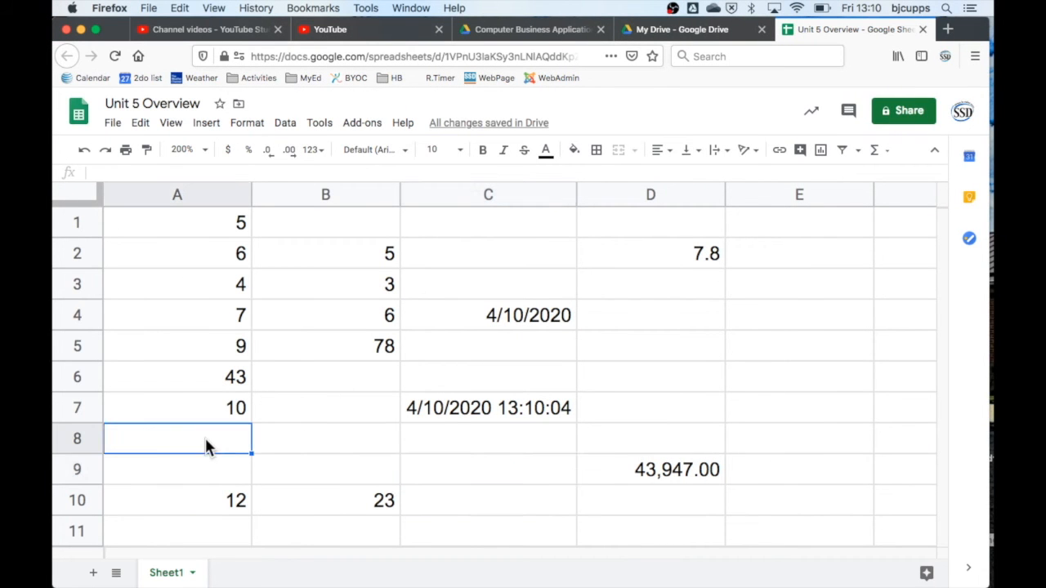
{"action": "left_click_drag", "start_coordinate": [92, 458], "coordinate": [90, 519]}
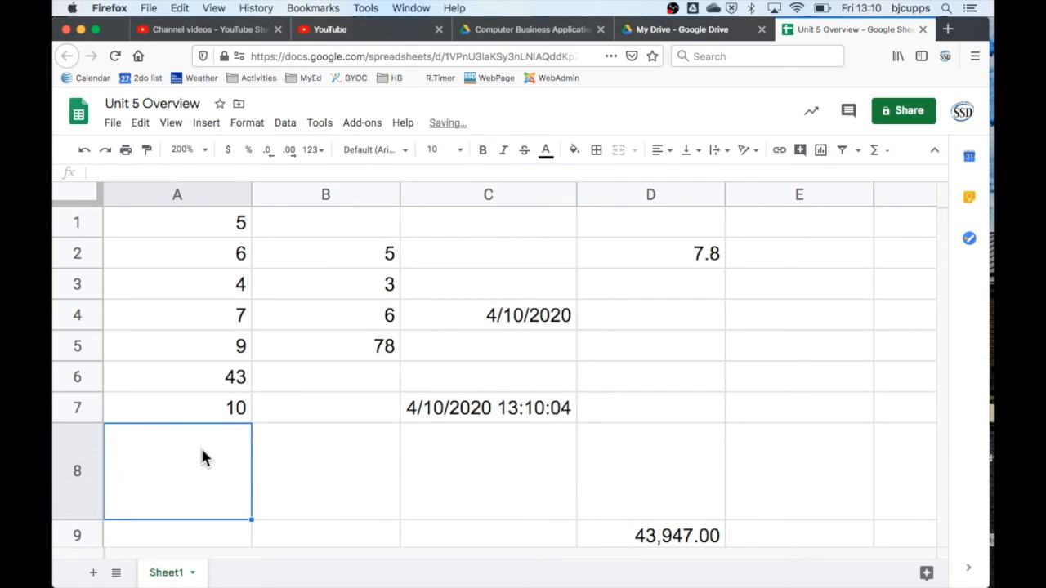
{"action": "type", "text": "H"}
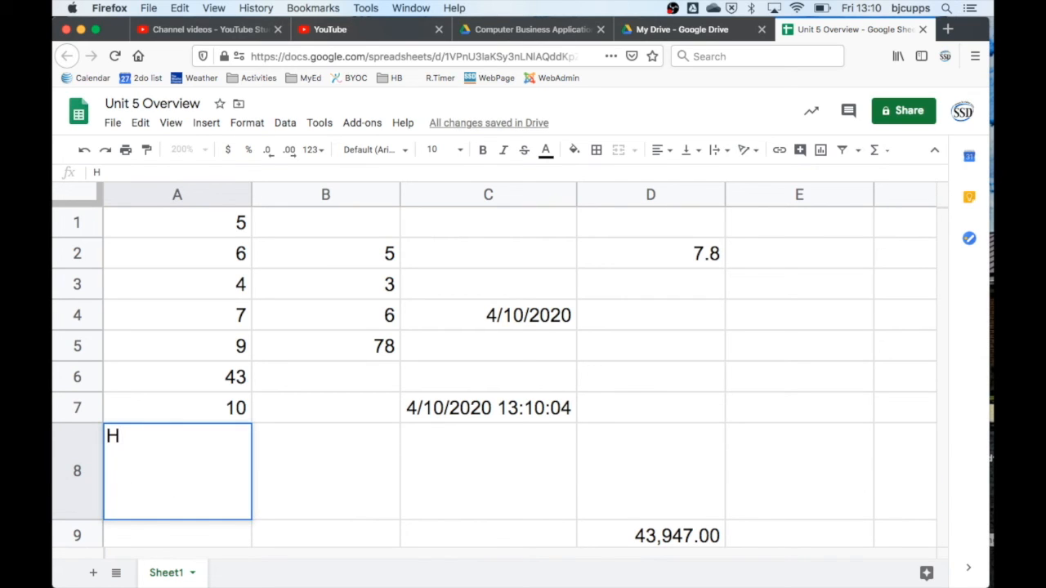
{"action": "type", "text": "ere is a big cell"}
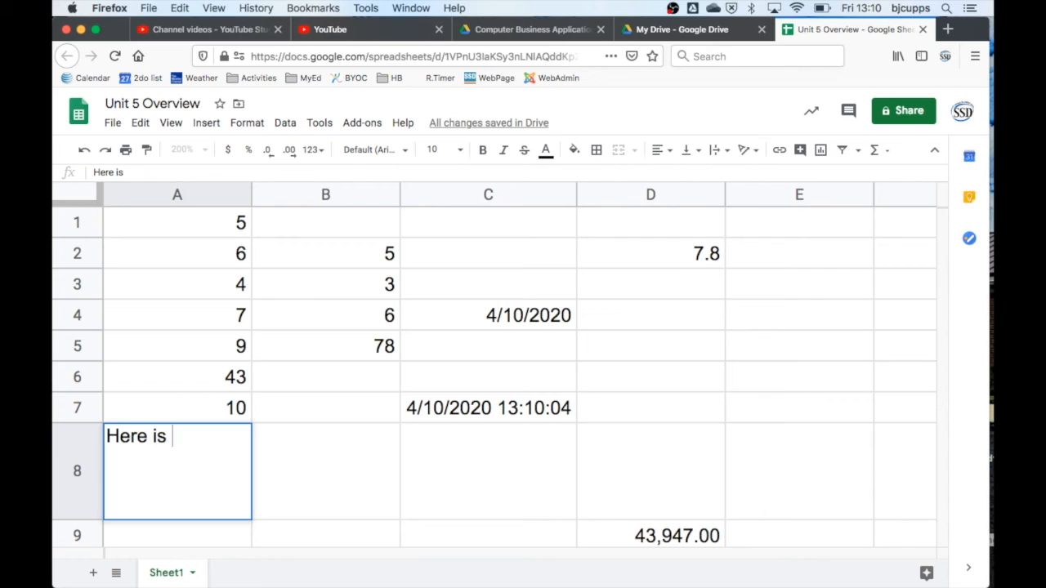
{"action": "key", "text": "Return"}
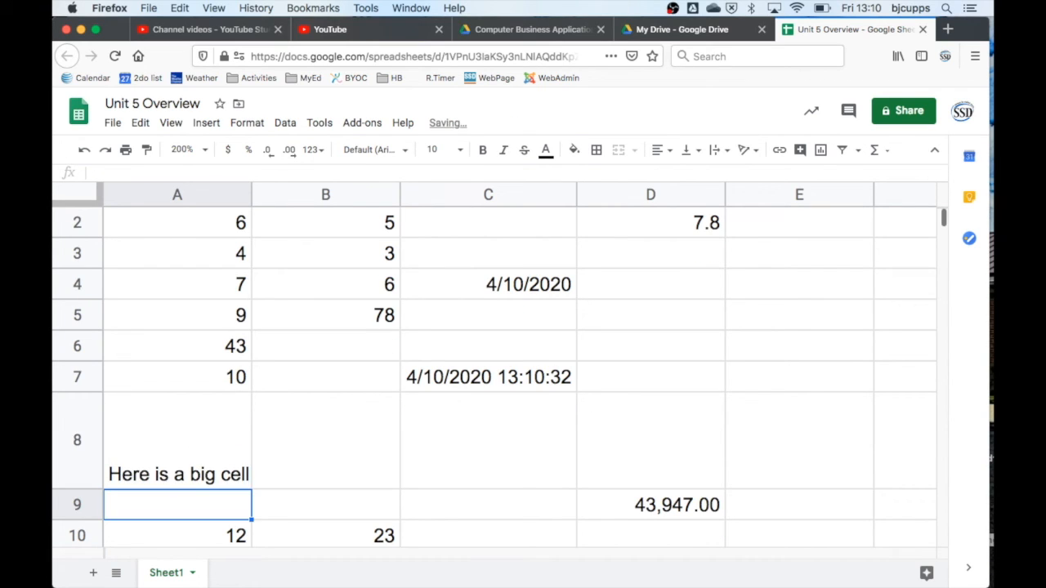
Replace the text in cell A8 with "Here is a cell.", splitting it over several lines with line breaks inside the cell.
{"action": "key", "text": "Up"}
{"action": "key", "text": "Delete"}
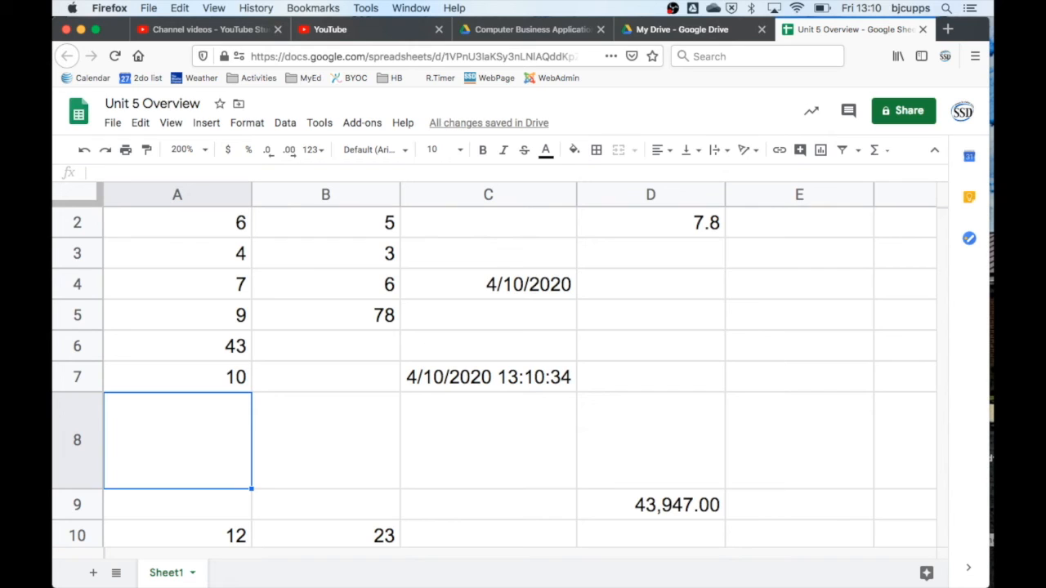
{"action": "type", "text": "Here"}
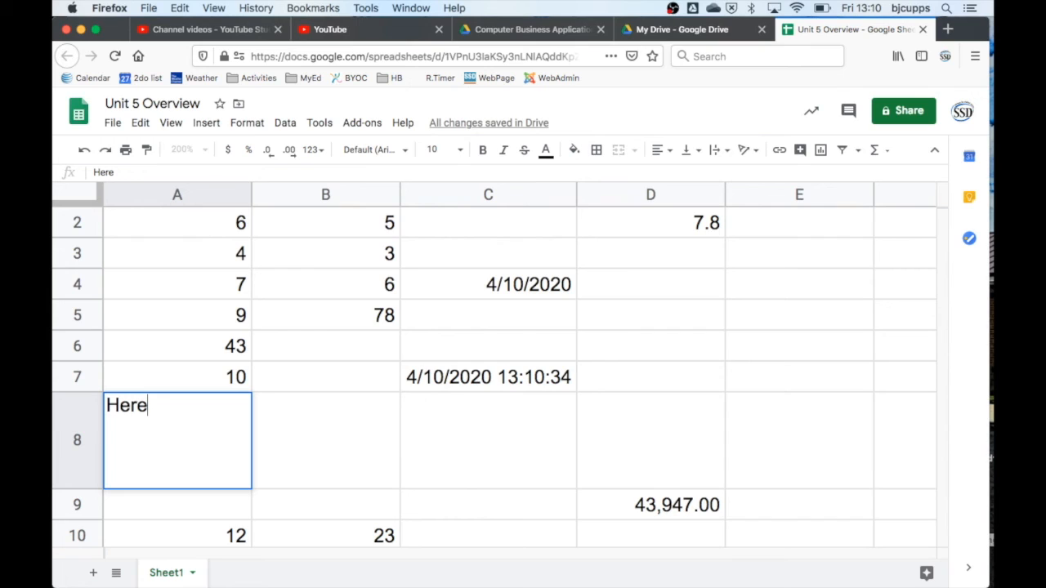
{"action": "key", "text": "alt+Return"}
{"action": "type", "text": "is"}
{"action": "key", "text": "alt+Return"}
{"action": "type", "text": "a"}
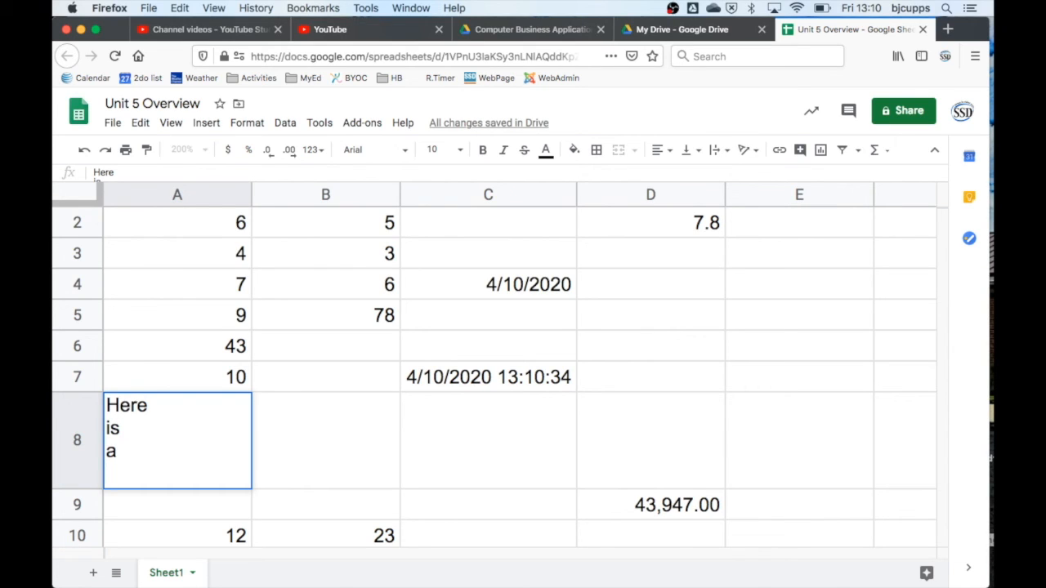
{"action": "type", "text": "cell."}
{"action": "key", "text": "Tab"}
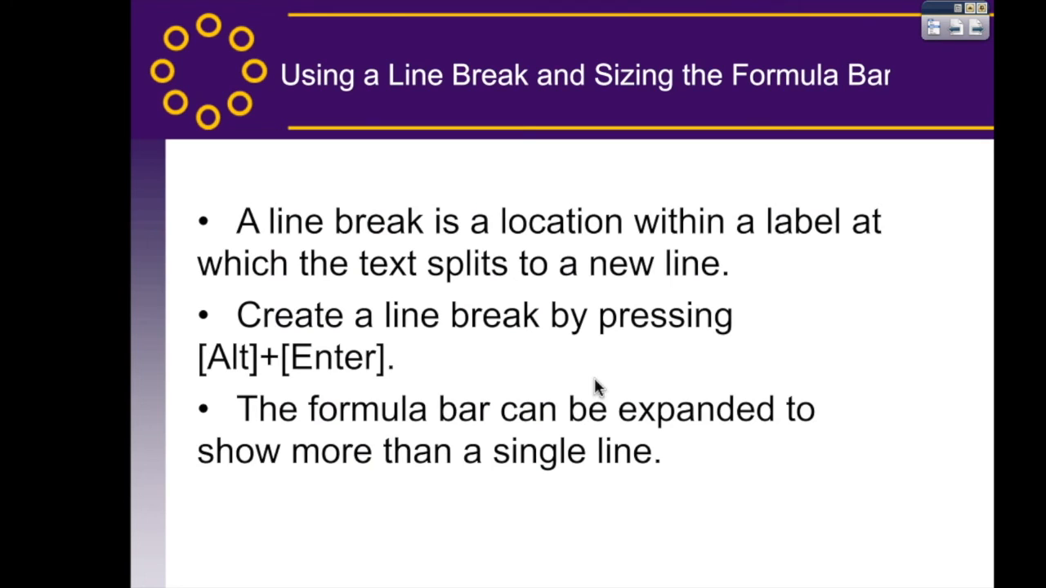